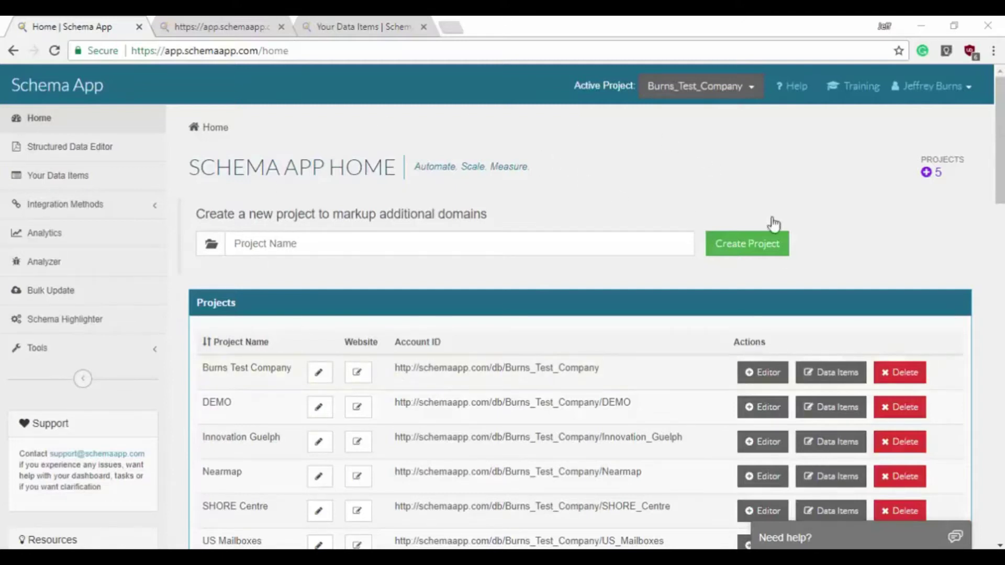
- Create a new project named 'New Project' from the dashboard
{"action": "left_click", "coordinate": [109, 206]}
{"action": "left_click", "coordinate": [109, 205]}
{"action": "scroll", "coordinate": [386, 267], "scroll_direction": "down", "scroll_amount": 2}
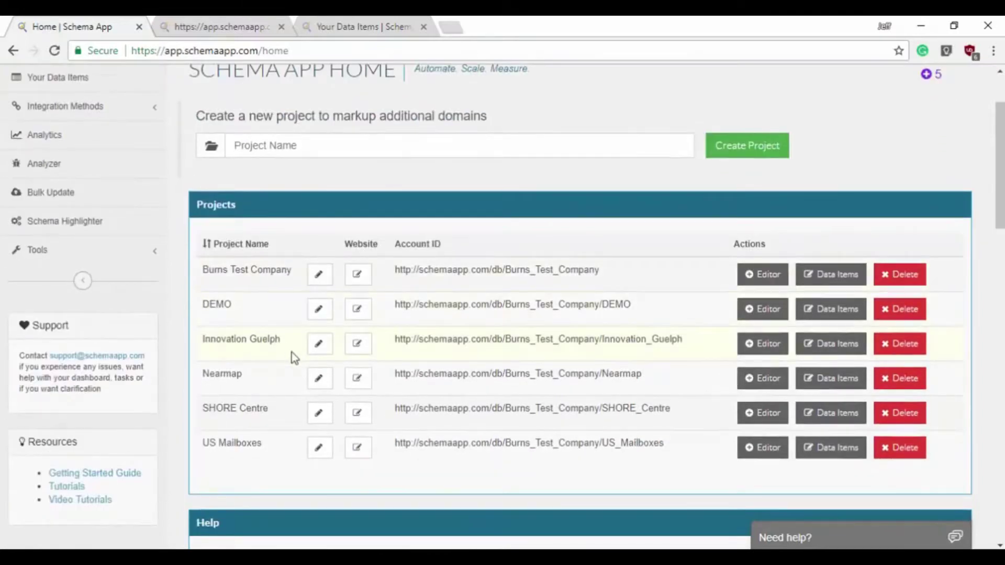
{"action": "scroll", "coordinate": [246, 367], "scroll_direction": "up", "scroll_amount": 2}
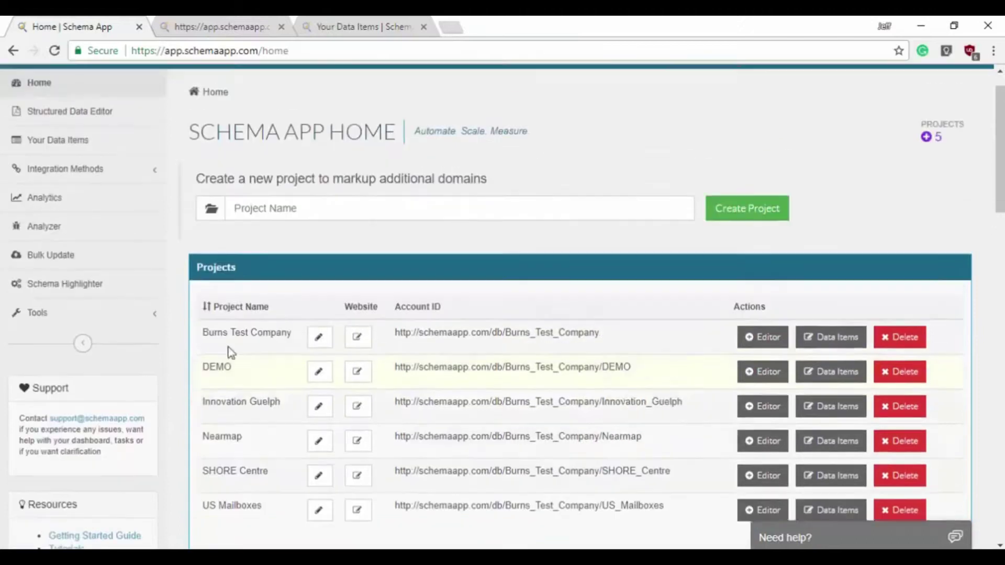
{"action": "left_click", "coordinate": [311, 245]}
{"action": "type", "text": "New Project"}
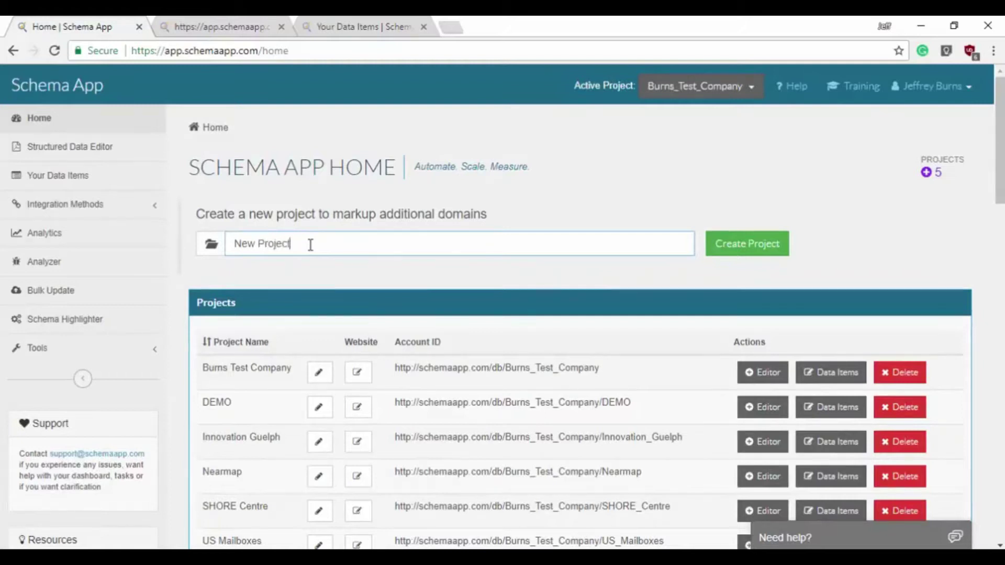
{"action": "left_click", "coordinate": [748, 247]}
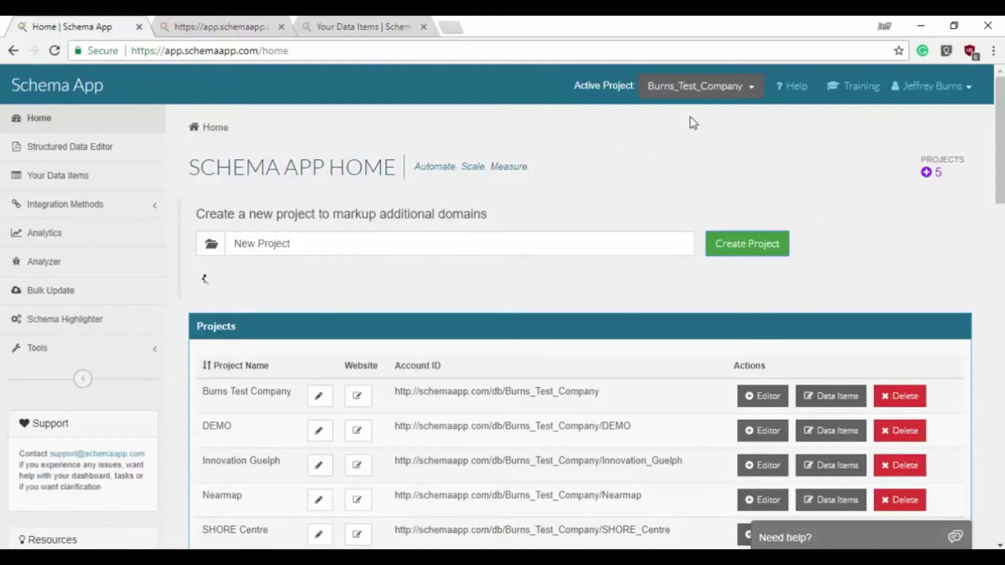
- Check the Active Project switcher and account menu, then scroll through the projects list
{"action": "left_click", "coordinate": [752, 88]}
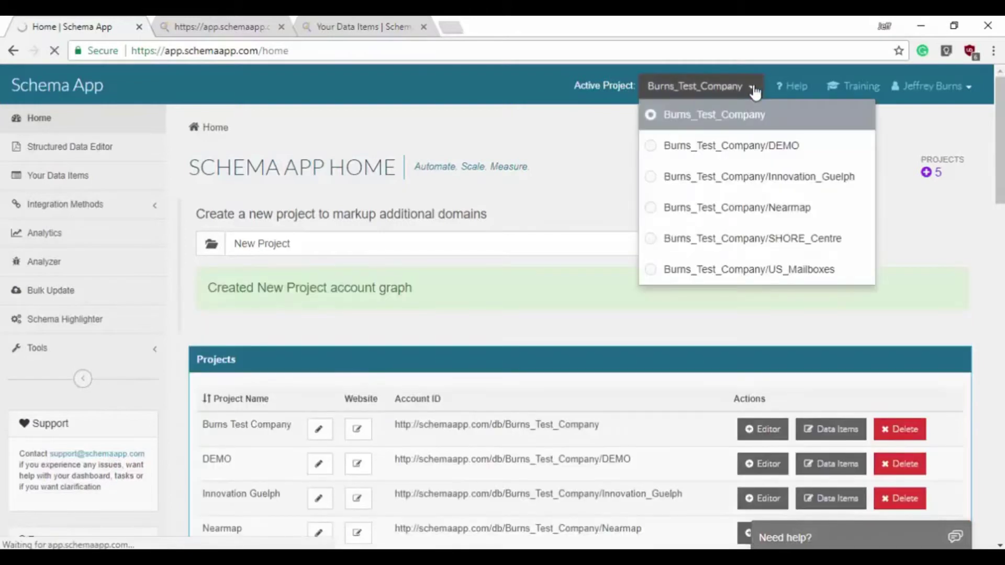
{"action": "left_click", "coordinate": [574, 169]}
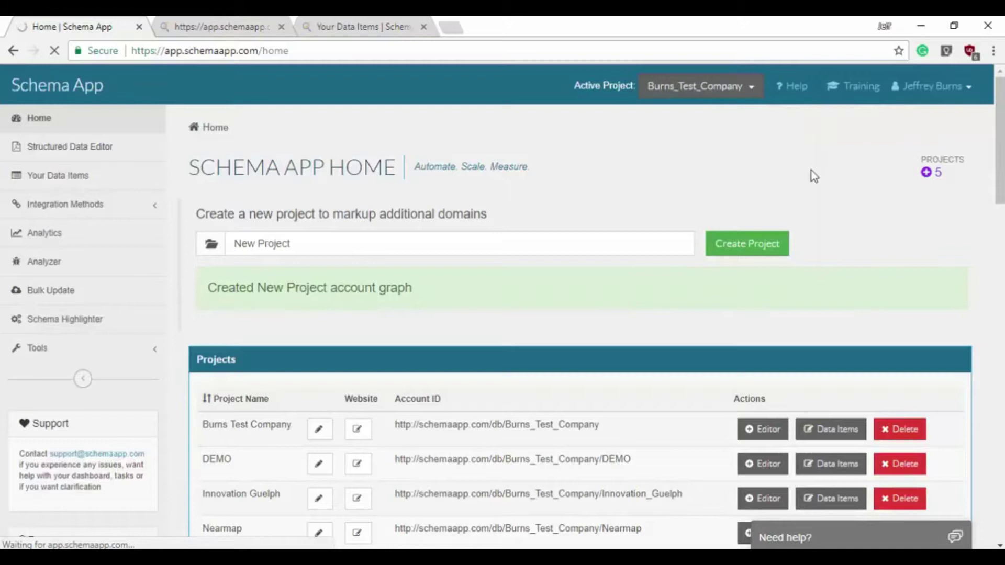
{"action": "left_click", "coordinate": [950, 87]}
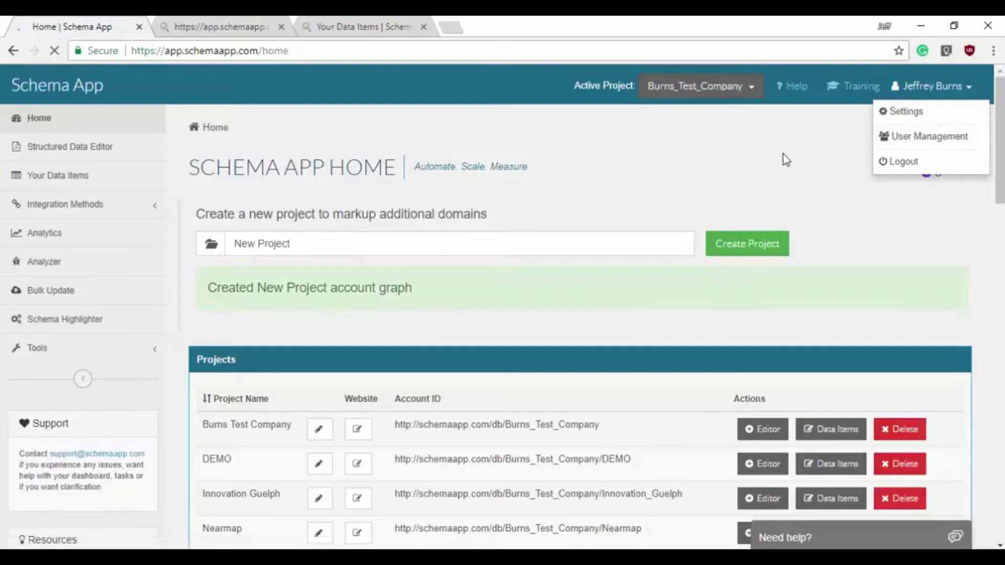
{"action": "scroll", "coordinate": [806, 210], "scroll_direction": "down", "scroll_amount": 5}
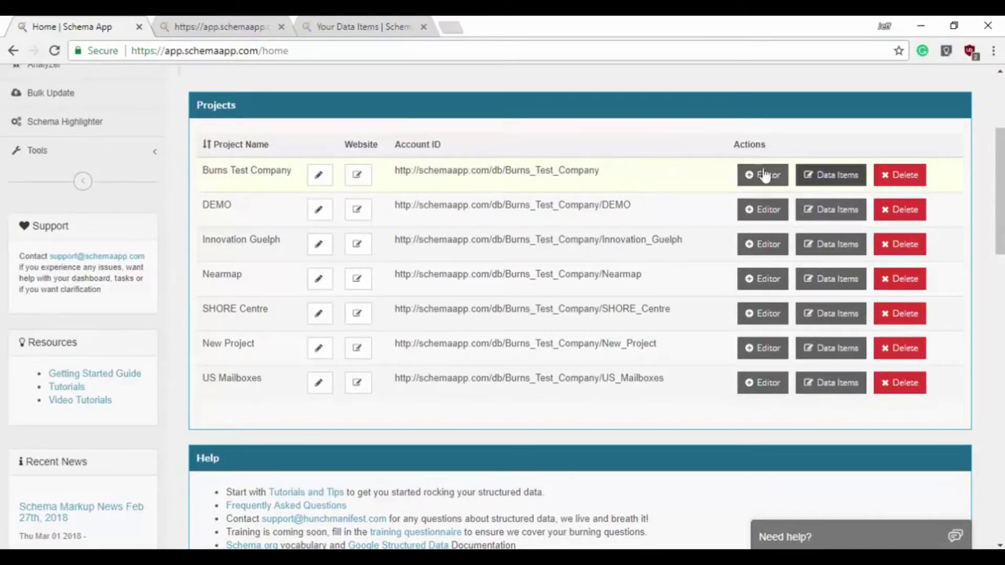
{"action": "scroll", "coordinate": [652, 132], "scroll_direction": "down", "scroll_amount": 2}
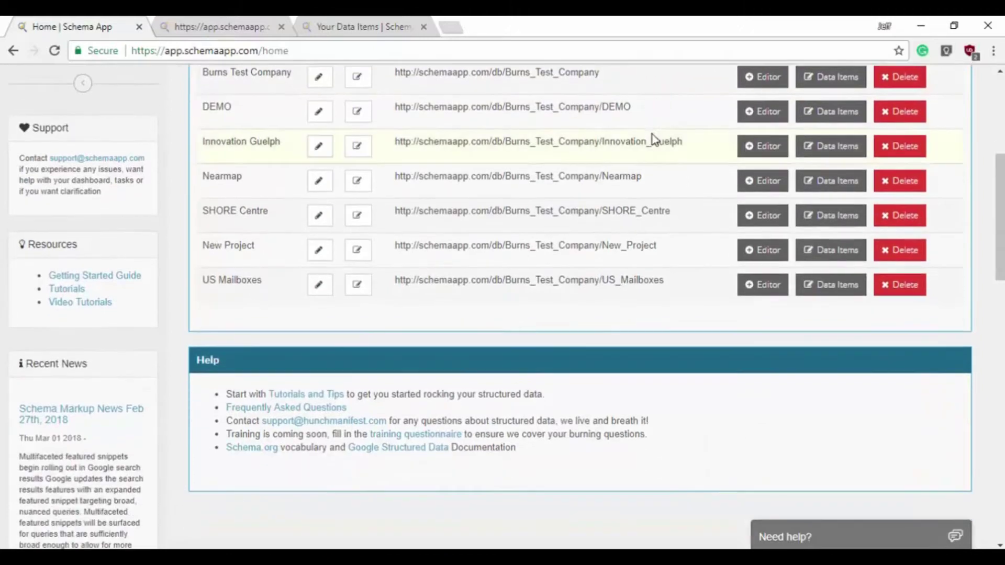
{"action": "scroll", "coordinate": [643, 187], "scroll_direction": "up", "scroll_amount": 5}
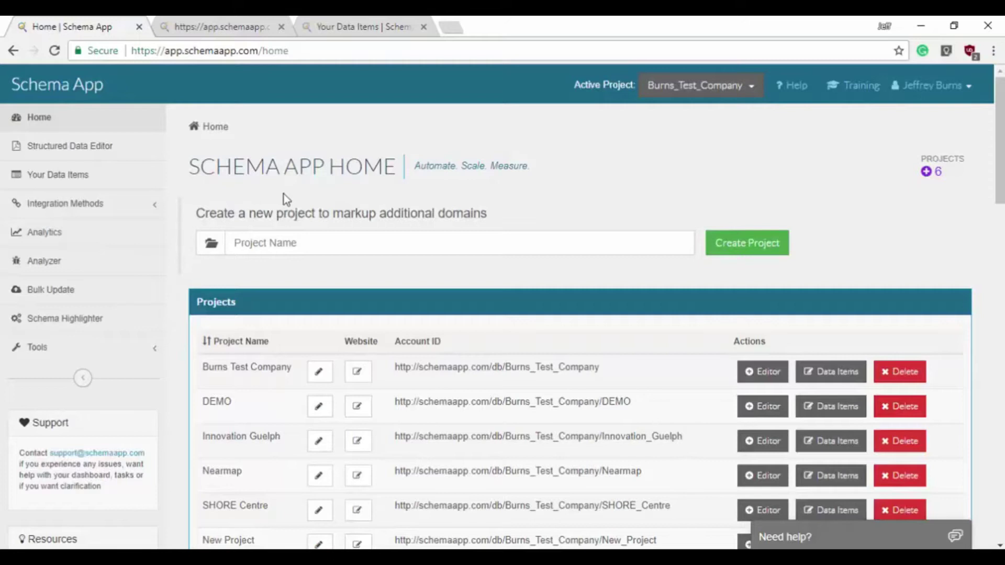
- Open the Wordpress Plugin page under Integration Methods and review the account ID
{"action": "left_click", "coordinate": [111, 206]}
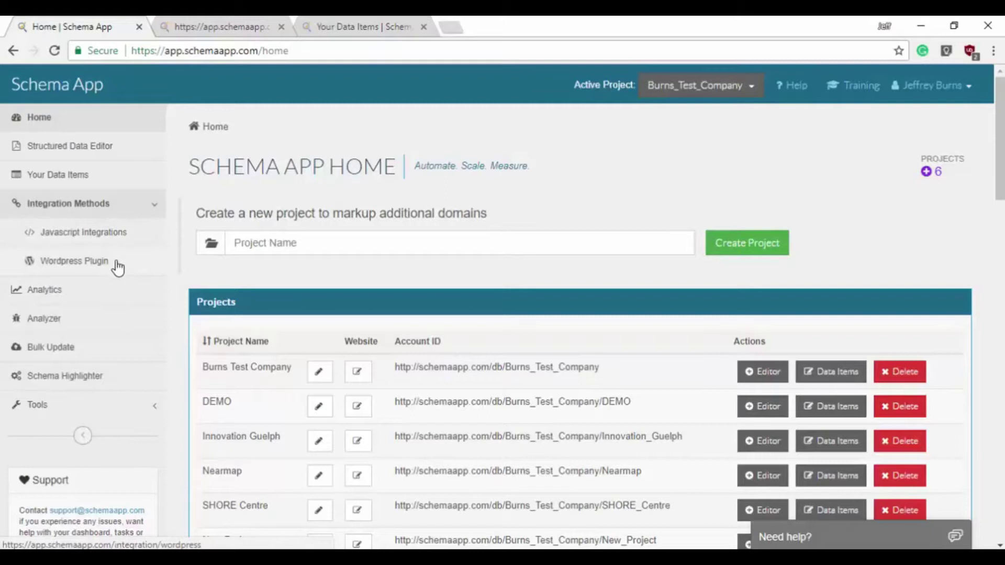
{"action": "left_click", "coordinate": [120, 269]}
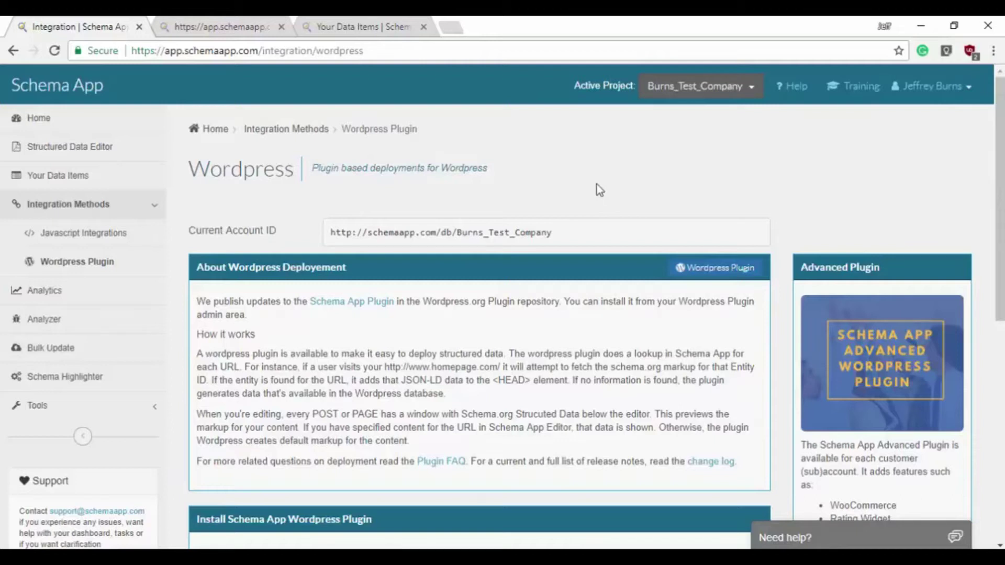
{"action": "left_click_drag", "start_coordinate": [572, 234], "coordinate": [321, 225]}
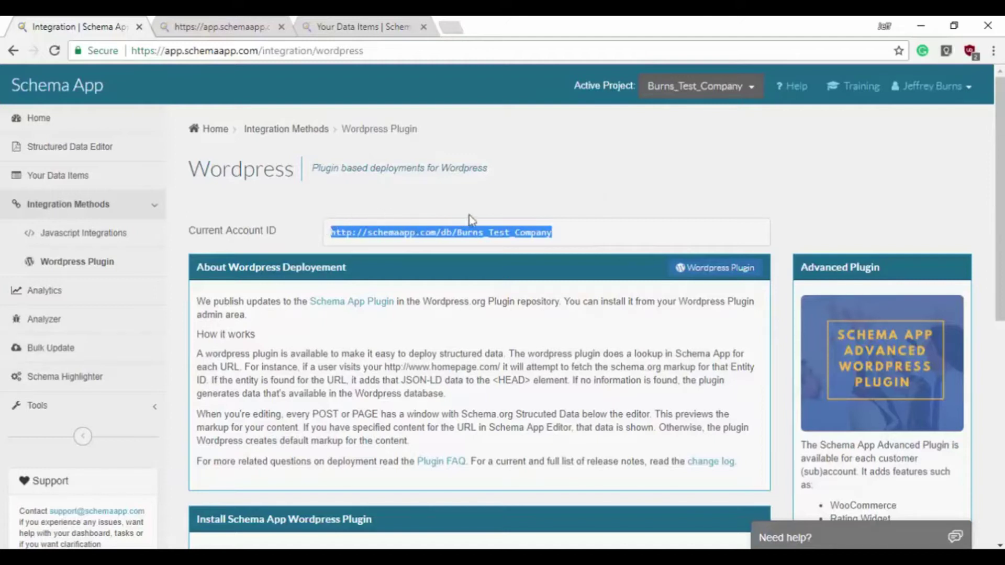
{"action": "left_click", "coordinate": [548, 205]}
{"action": "scroll", "coordinate": [575, 207], "scroll_direction": "down", "scroll_amount": 3}
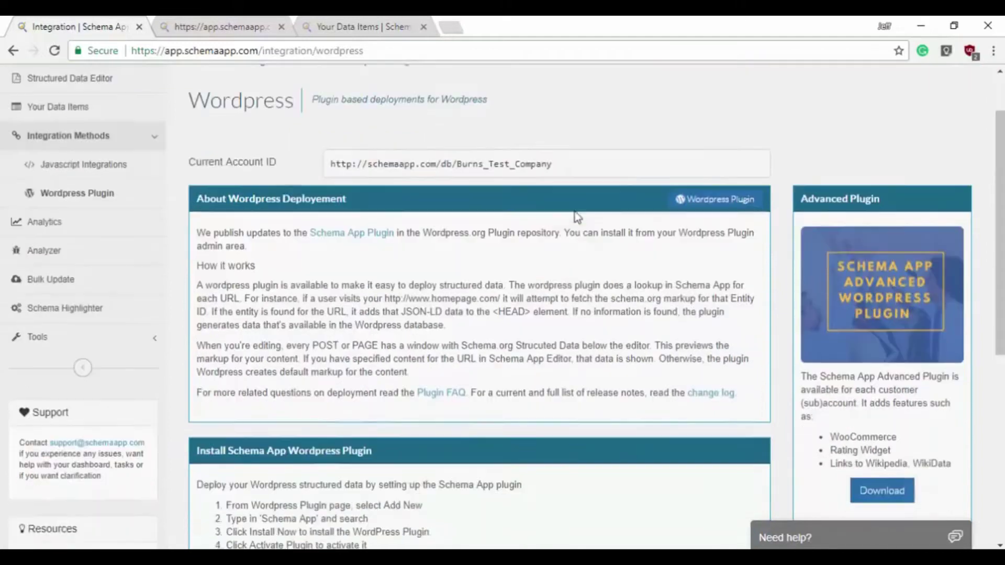
- Download the Advanced Plugin zip, open it, and close the Explorer window
{"action": "left_click", "coordinate": [898, 425]}
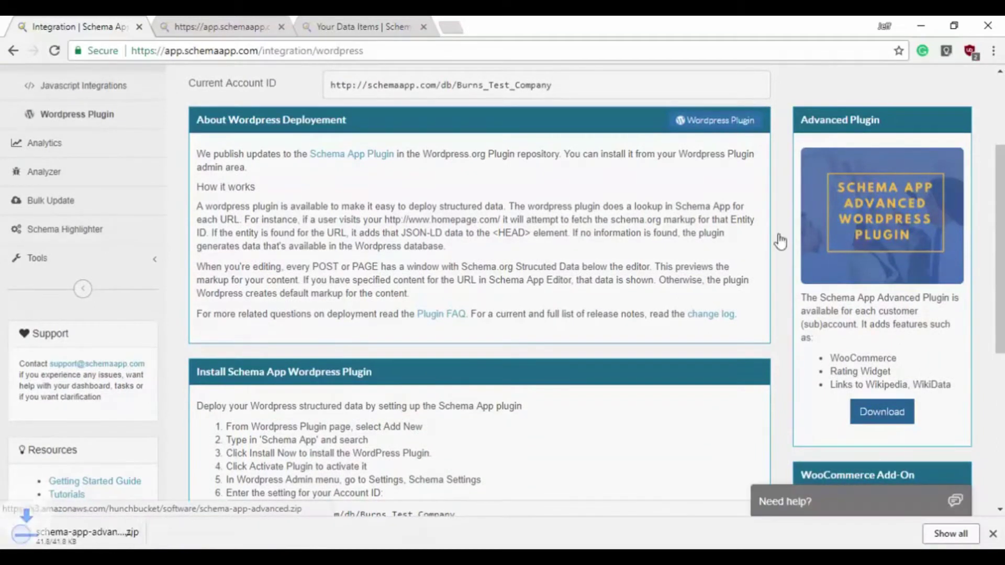
{"action": "left_click", "coordinate": [138, 538]}
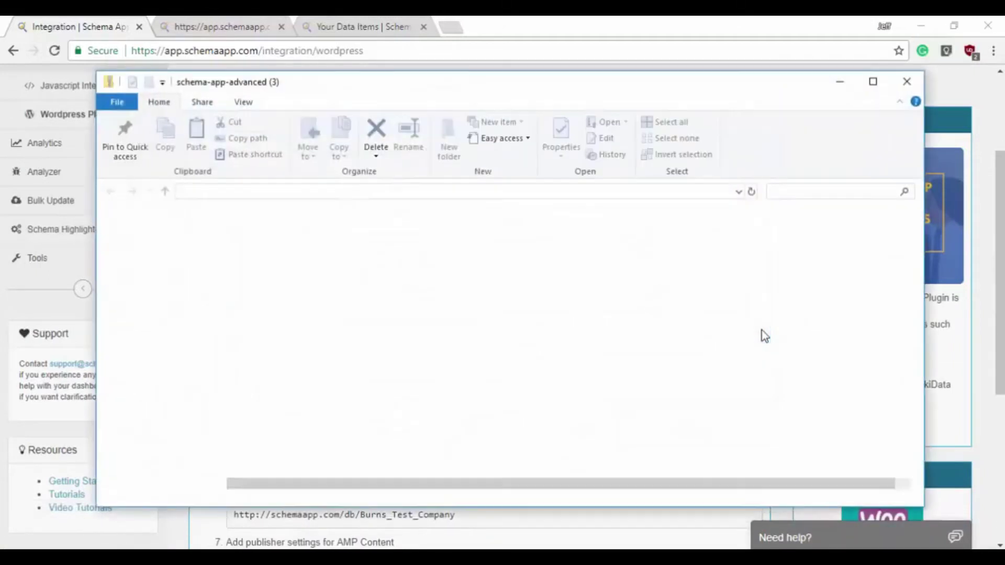
{"action": "left_click", "coordinate": [916, 88]}
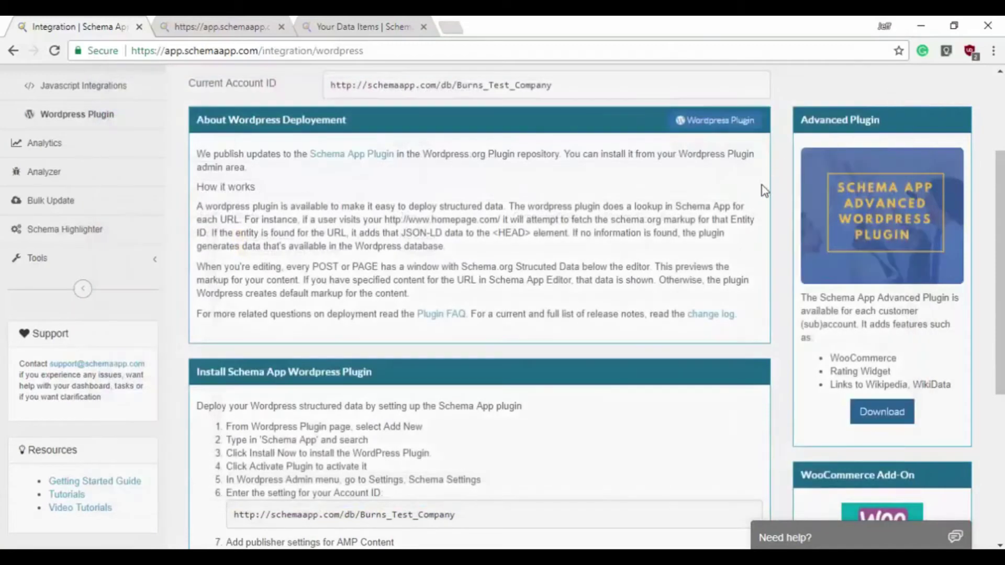
{"action": "scroll", "coordinate": [762, 187], "scroll_direction": "up", "scroll_amount": 3}
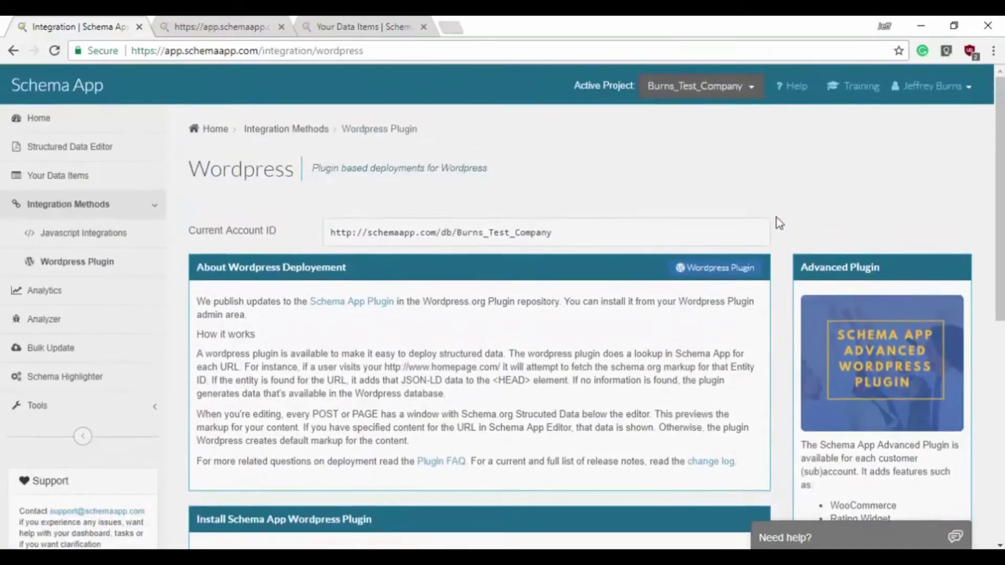
{"action": "scroll", "coordinate": [664, 297], "scroll_direction": "down", "scroll_amount": 5}
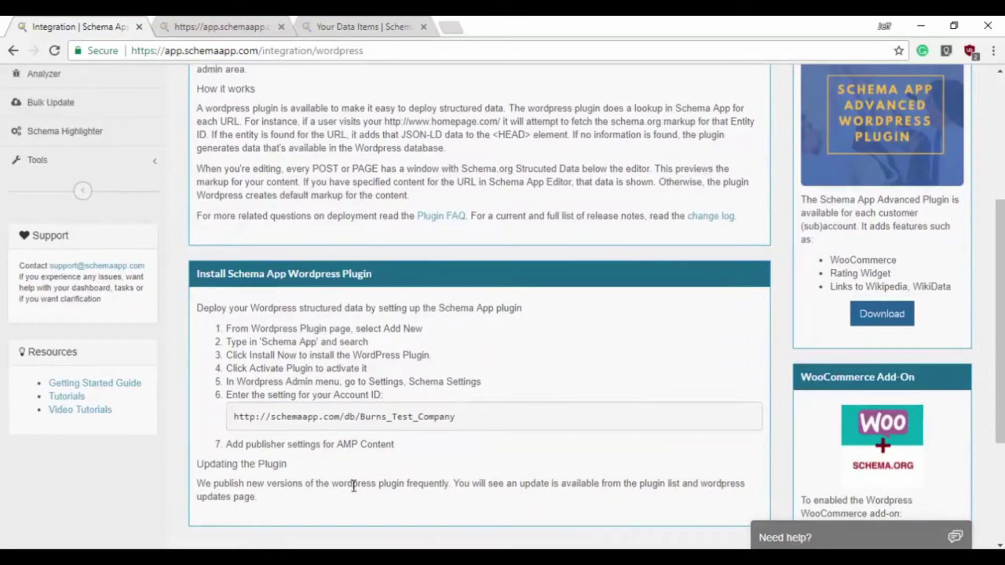
{"action": "scroll", "coordinate": [251, 367], "scroll_direction": "up", "scroll_amount": 5}
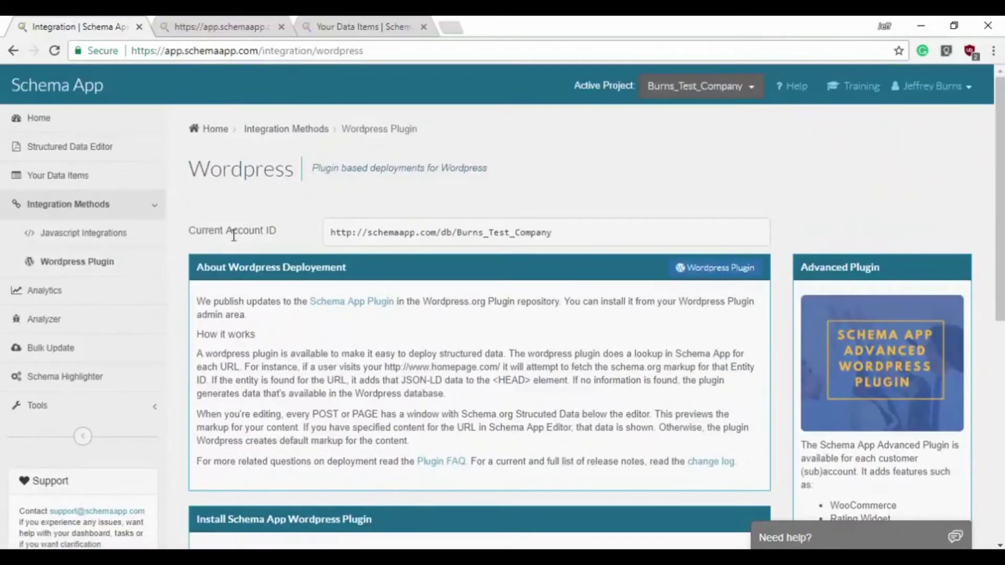
{"action": "left_click_drag", "start_coordinate": [275, 228], "coordinate": [196, 222]}
{"action": "left_click", "coordinate": [194, 220]}
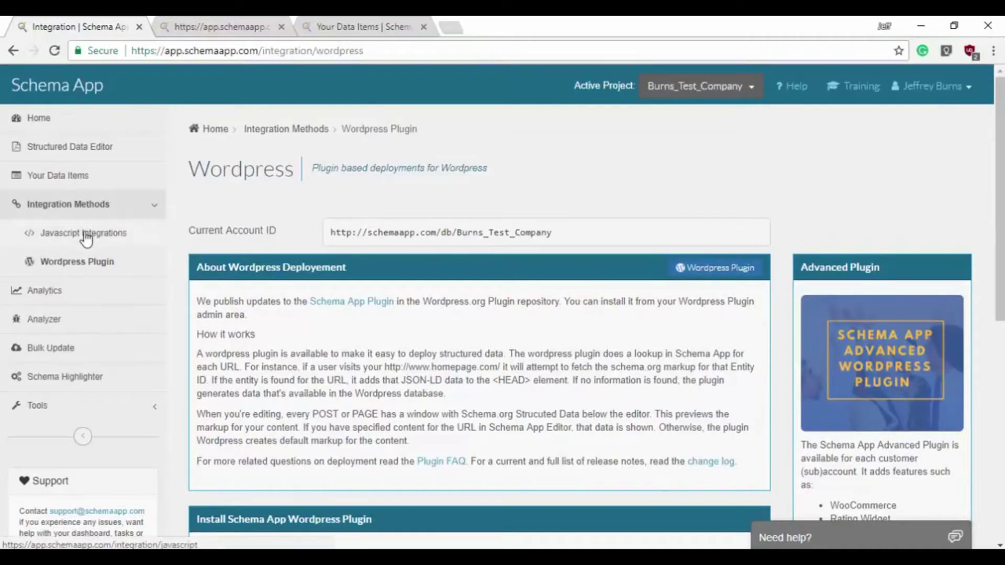
- Open the Javascript Integrations page and inspect its API key
{"action": "left_click", "coordinate": [117, 238]}
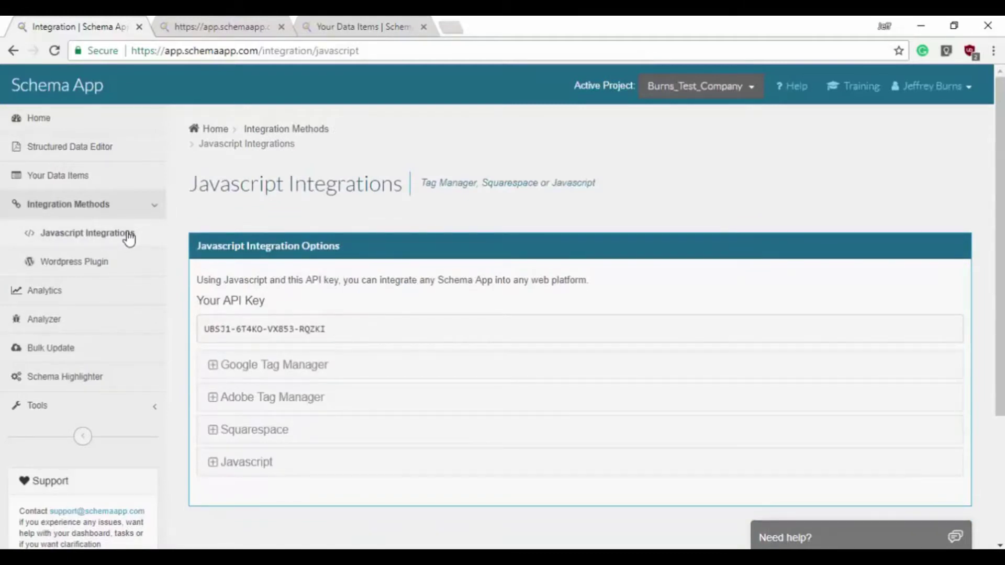
{"action": "left_click_drag", "start_coordinate": [331, 332], "coordinate": [193, 328]}
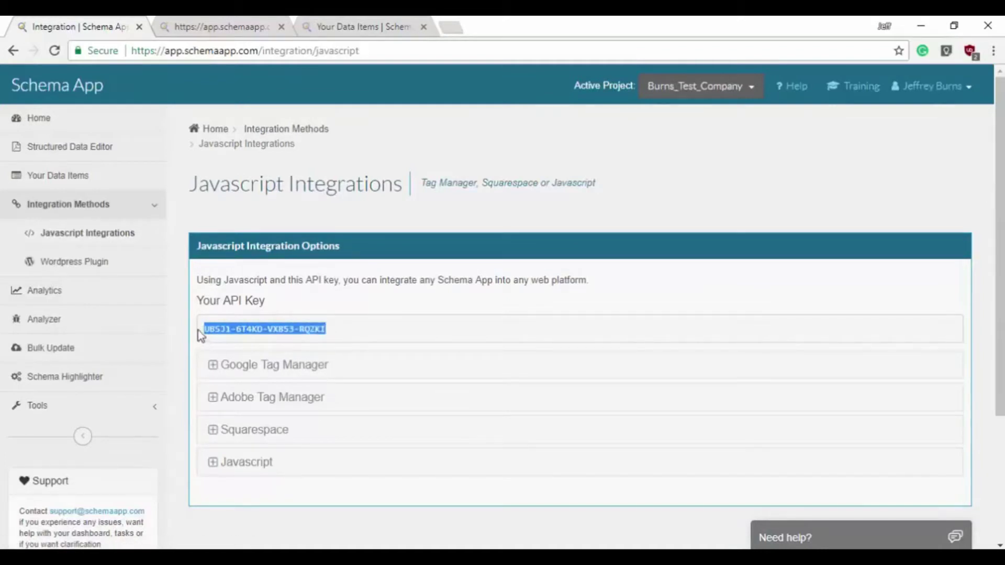
{"action": "left_click", "coordinate": [198, 331]}
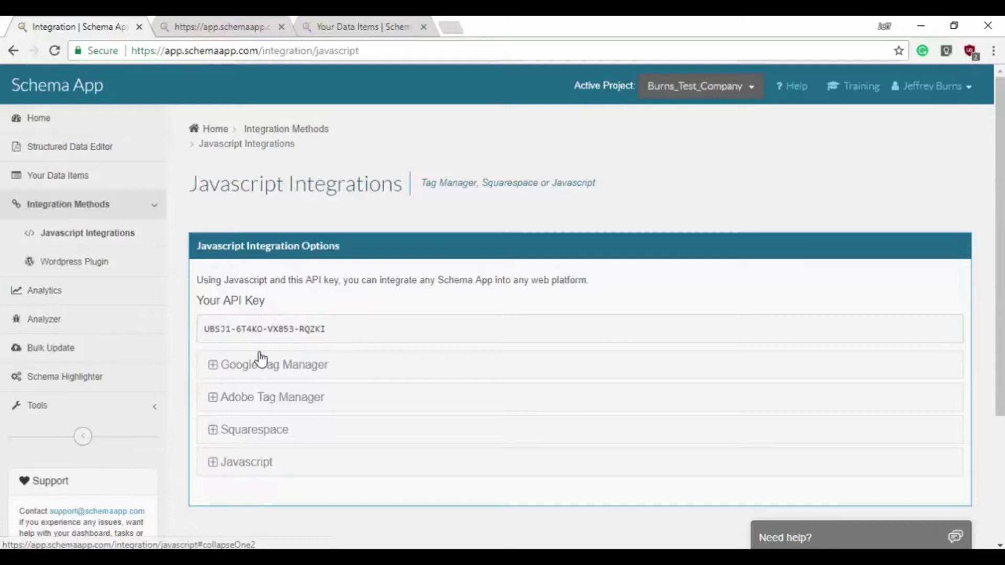
- Expand the Google Tag Manager instructions, select its script snippet, then go to the Structured Data Editor
{"action": "left_click", "coordinate": [213, 366]}
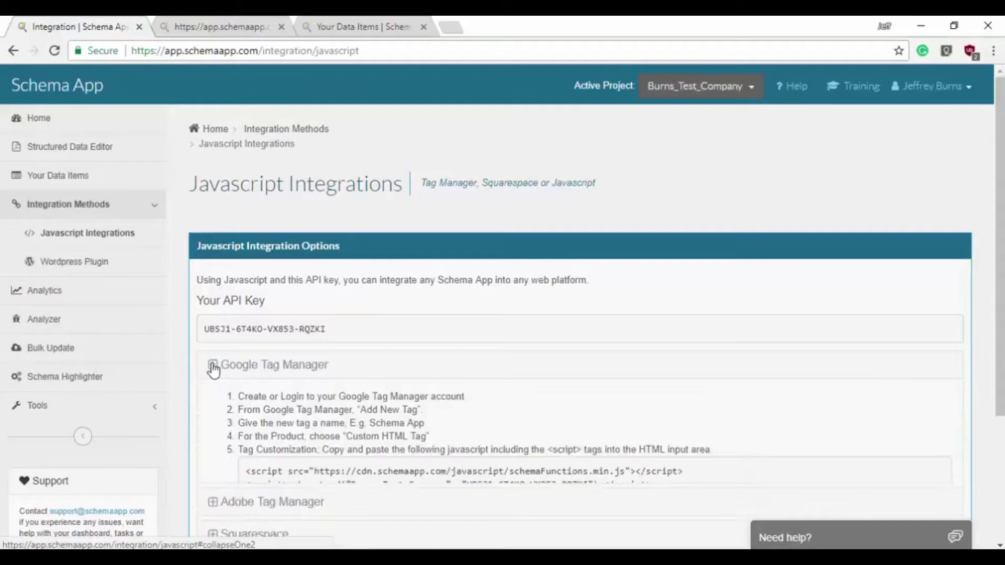
{"action": "scroll", "coordinate": [342, 333], "scroll_direction": "down", "scroll_amount": 4}
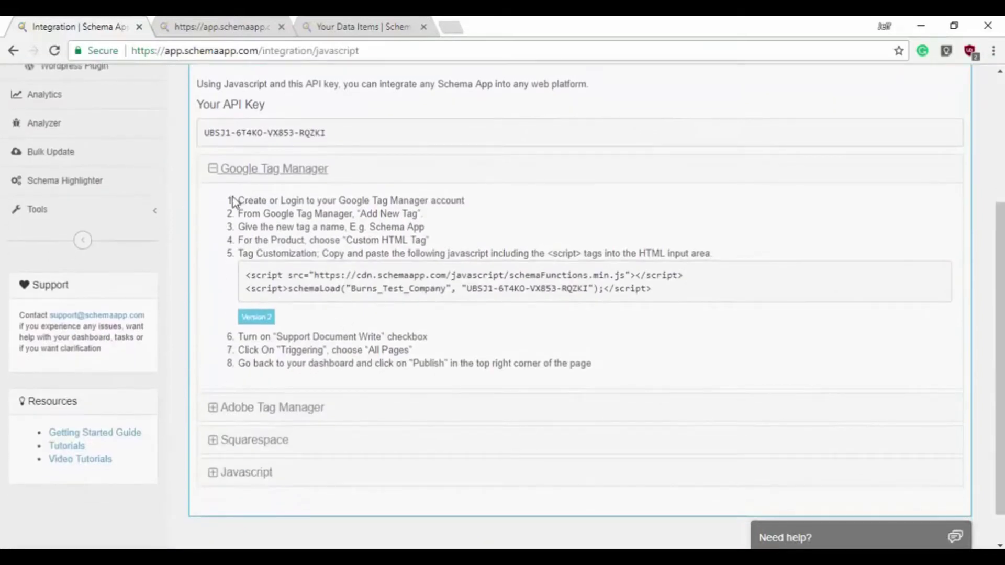
{"action": "left_click_drag", "start_coordinate": [651, 290], "coordinate": [226, 281]}
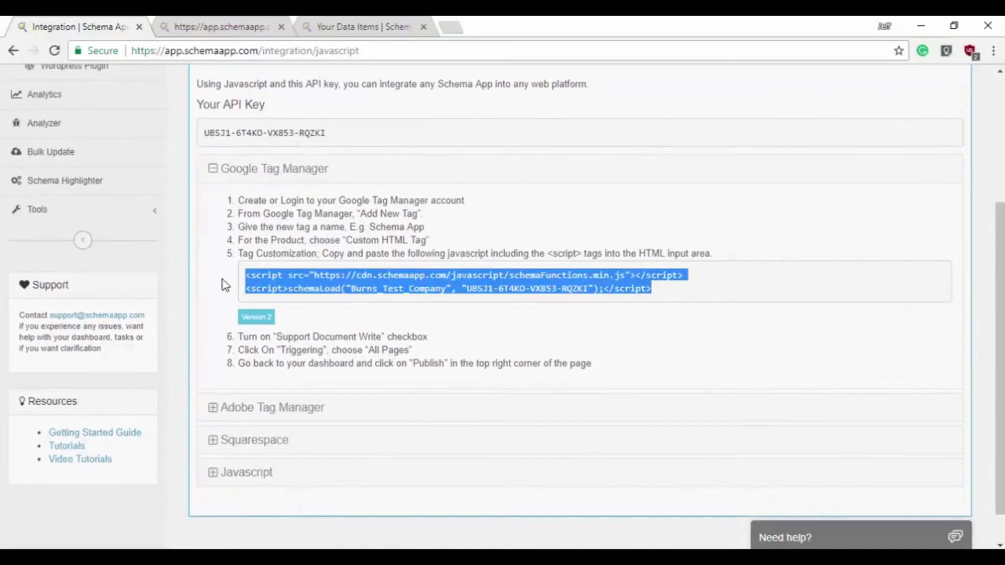
{"action": "left_click", "coordinate": [225, 281]}
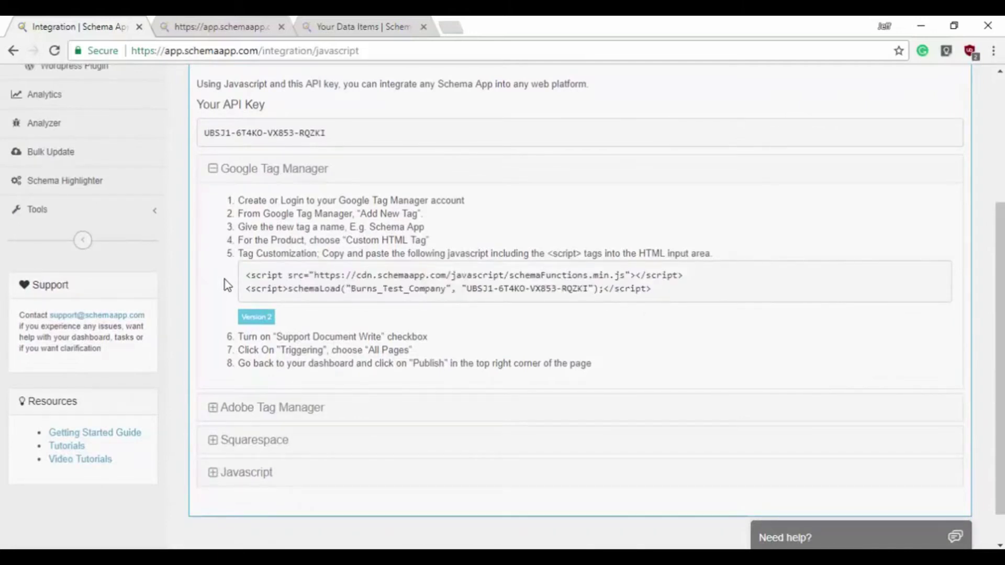
{"action": "scroll", "coordinate": [225, 280], "scroll_direction": "up", "scroll_amount": 4}
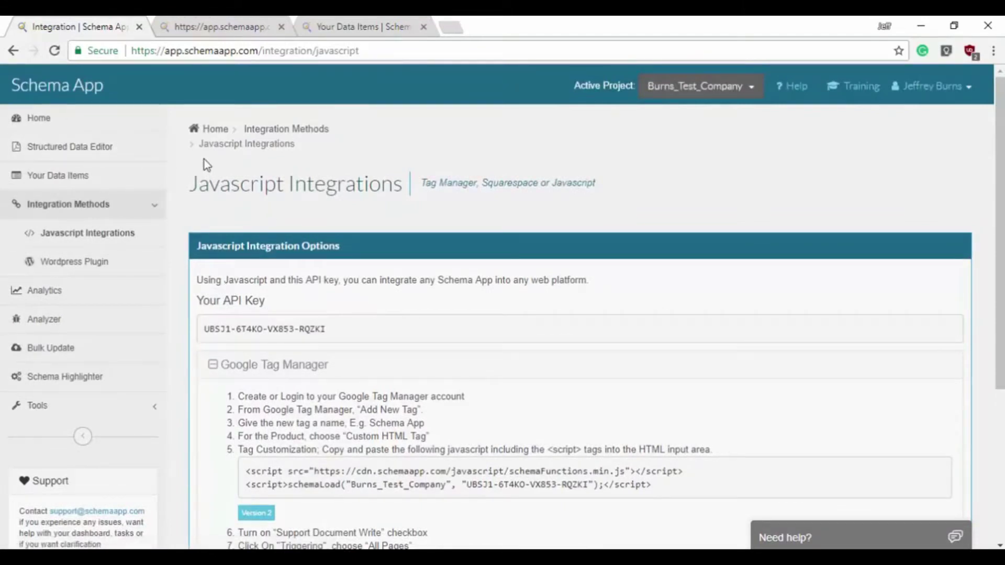
{"action": "left_click", "coordinate": [112, 149]}
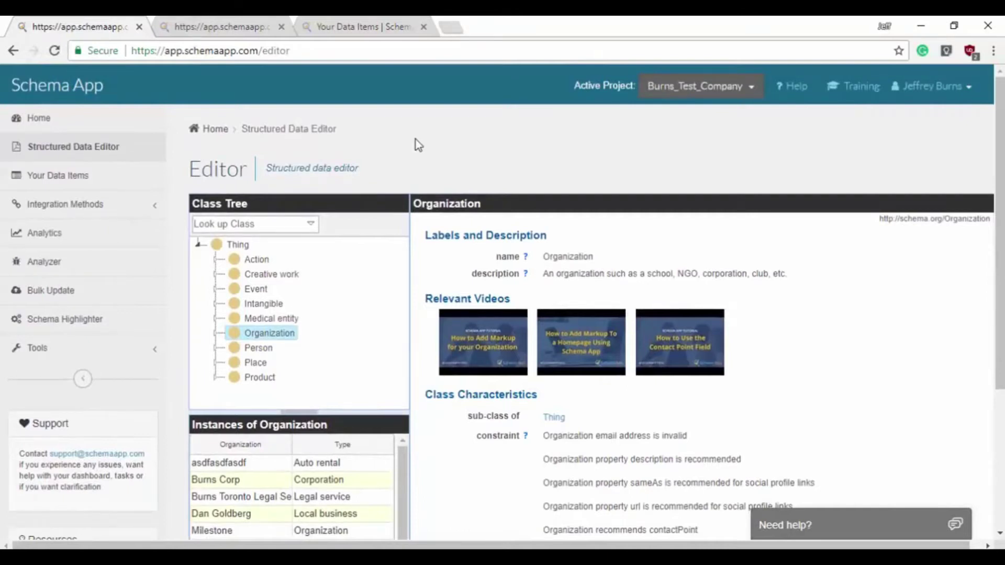
- In the Class Tree, expand Action, Assess action and Organization to reveal Local business
{"action": "scroll", "coordinate": [417, 142], "scroll_direction": "down", "scroll_amount": 2}
{"action": "left_click_drag", "start_coordinate": [998, 253], "coordinate": [1000, 250]}
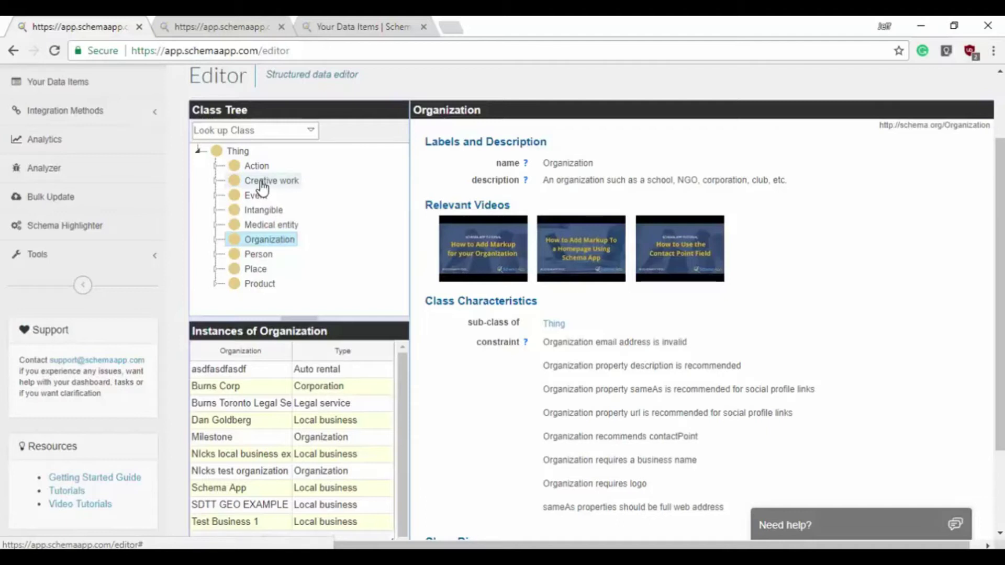
{"action": "left_click", "coordinate": [214, 168]}
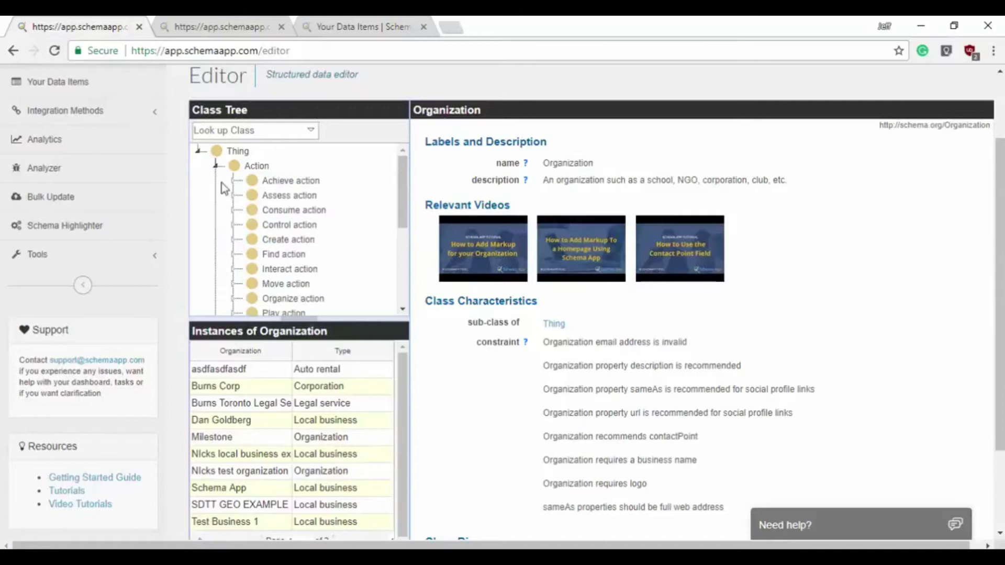
{"action": "left_click", "coordinate": [233, 197]}
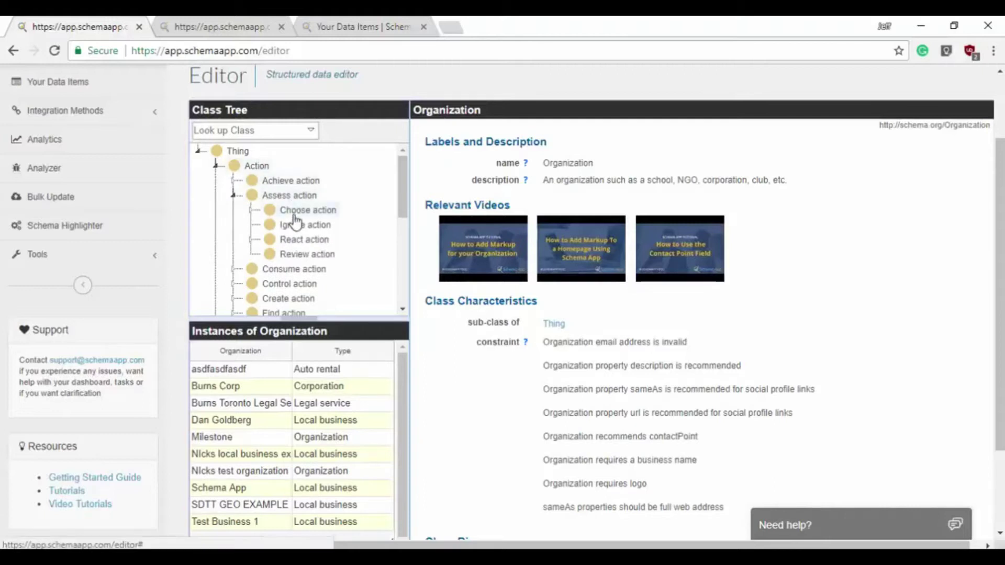
{"action": "scroll", "coordinate": [293, 217], "scroll_direction": "down", "scroll_amount": 1}
{"action": "scroll", "coordinate": [294, 221], "scroll_direction": "down", "scroll_amount": 5}
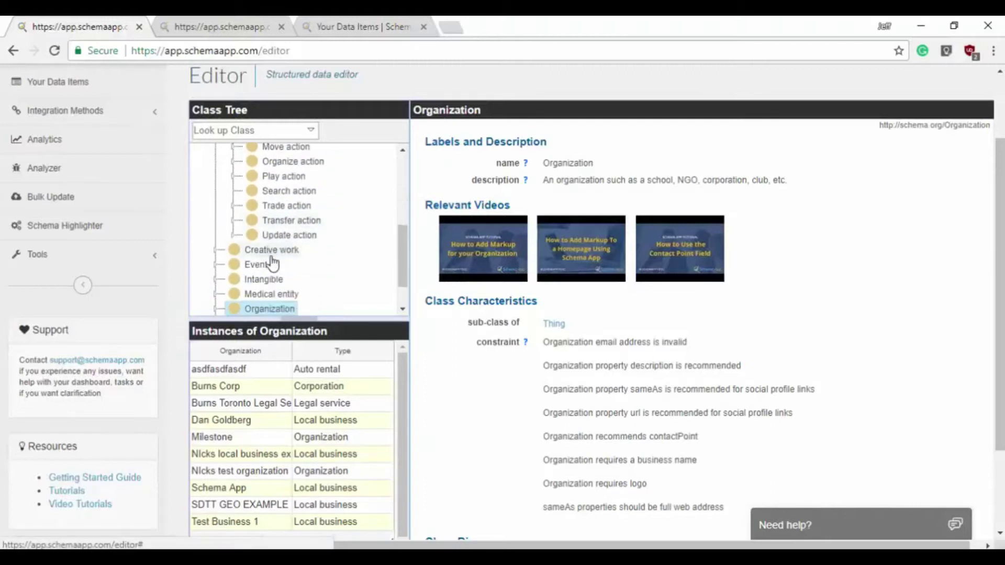
{"action": "scroll", "coordinate": [281, 270], "scroll_direction": "down", "scroll_amount": 1}
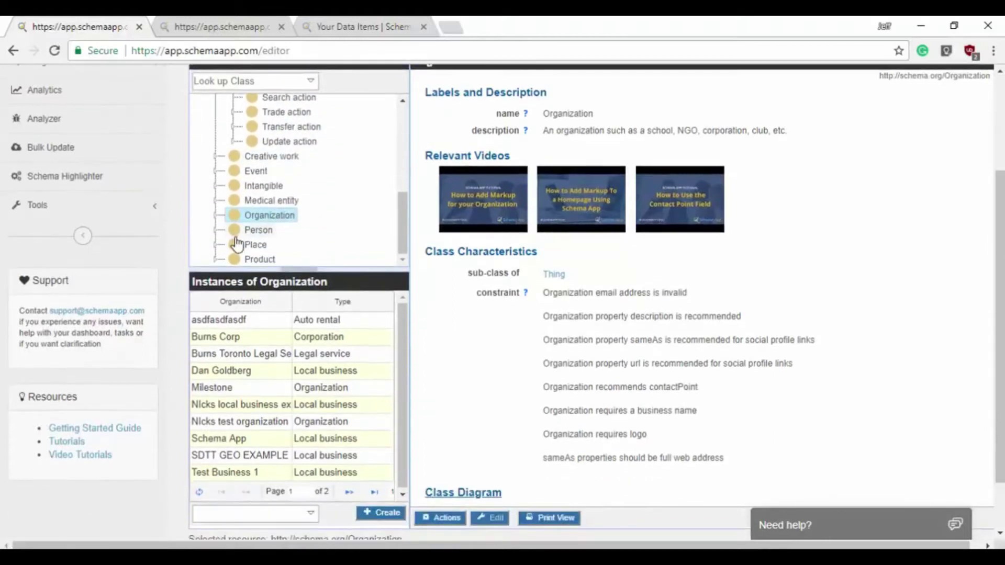
{"action": "left_click", "coordinate": [215, 216]}
{"action": "scroll", "coordinate": [307, 220], "scroll_direction": "down", "scroll_amount": 3}
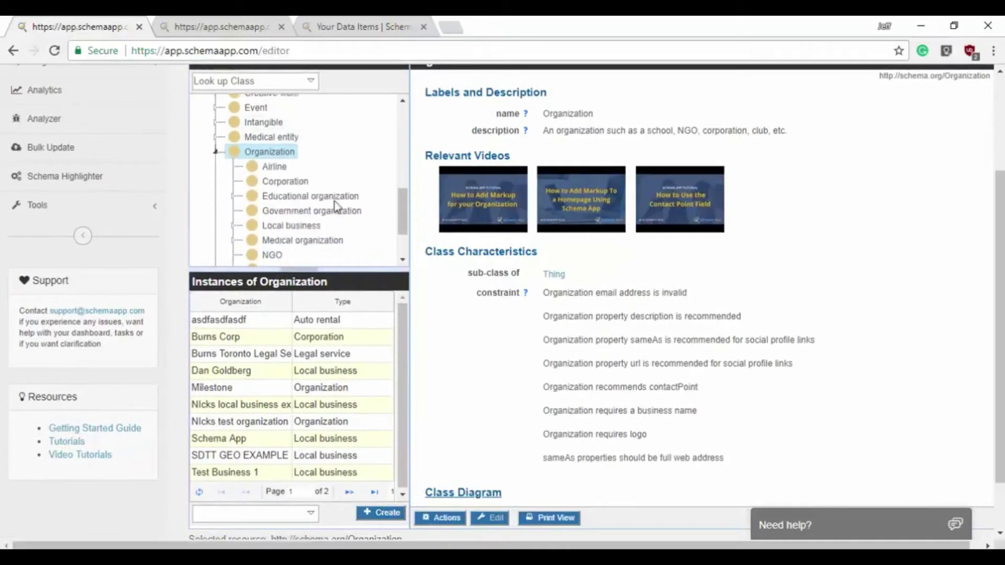
- Select Local business and review its description, constraints and eight existing instances
{"action": "left_click", "coordinate": [295, 195]}
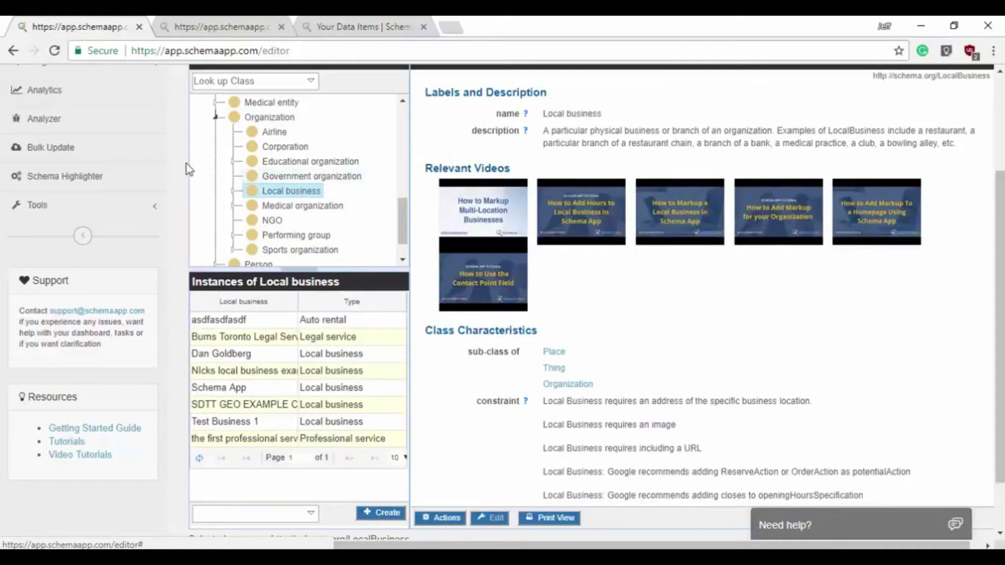
{"action": "scroll", "coordinate": [185, 164], "scroll_direction": "up", "scroll_amount": 1}
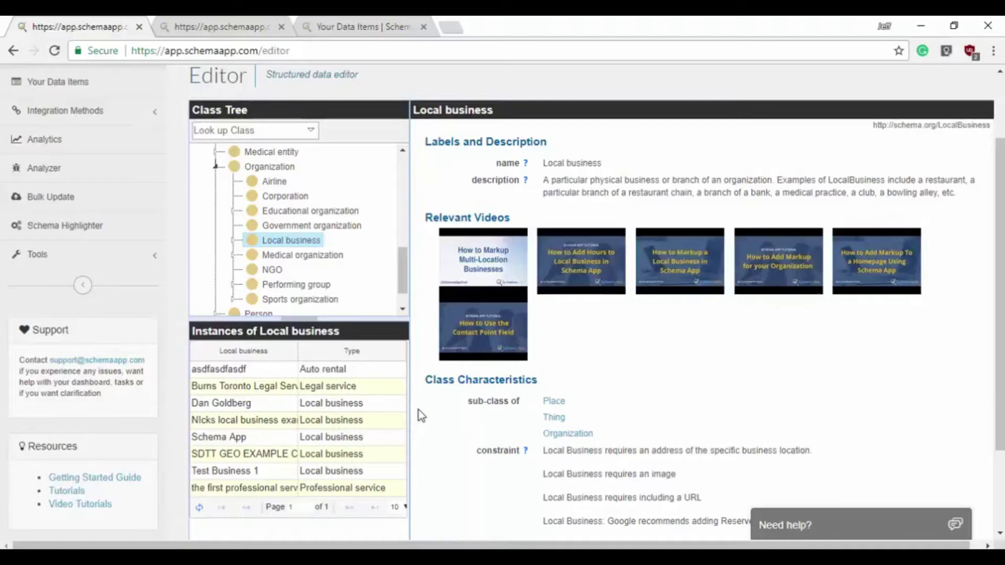
{"action": "scroll", "coordinate": [422, 411], "scroll_direction": "down", "scroll_amount": 1}
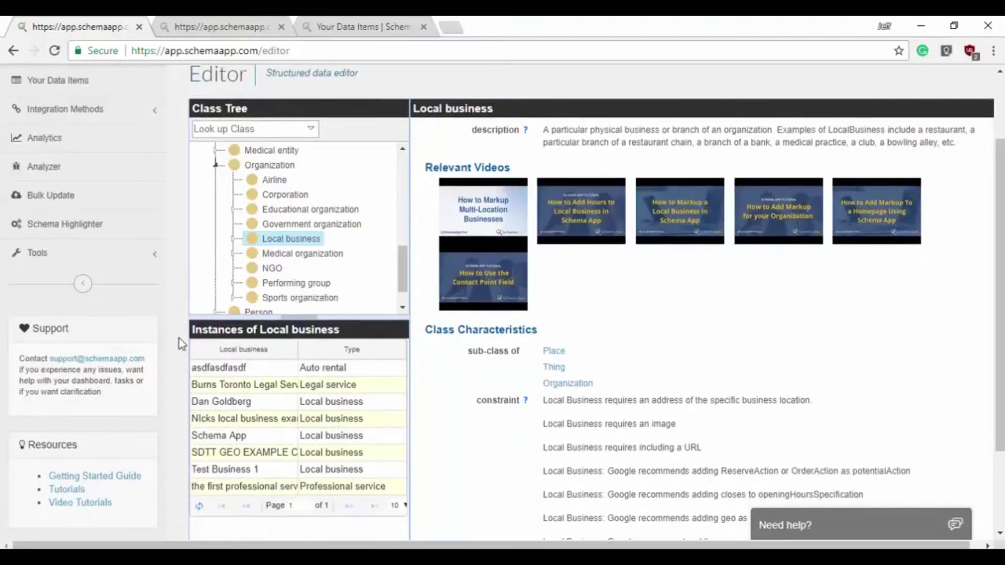
{"action": "scroll", "coordinate": [179, 338], "scroll_direction": "down", "scroll_amount": 1}
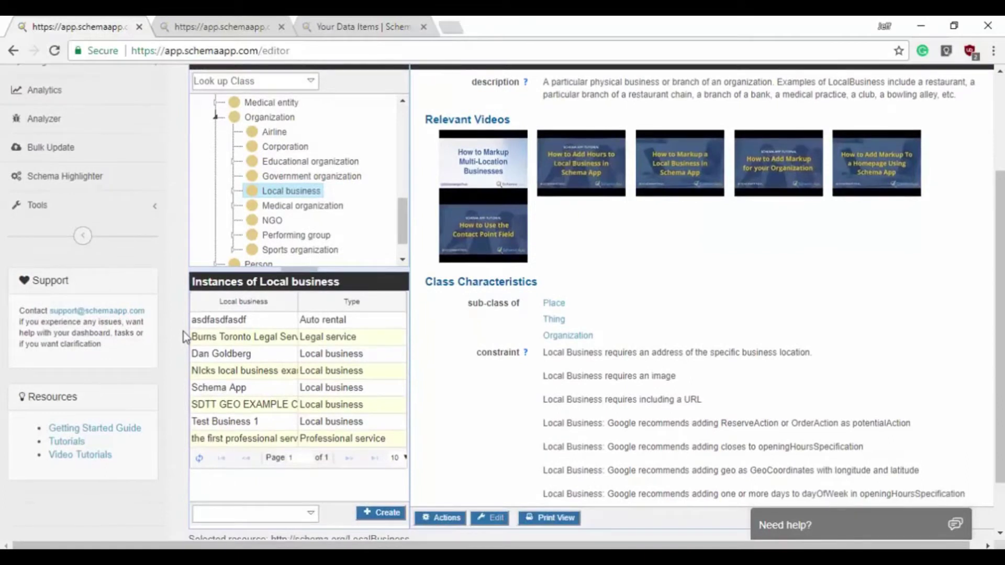
{"action": "left_click", "coordinate": [280, 194]}
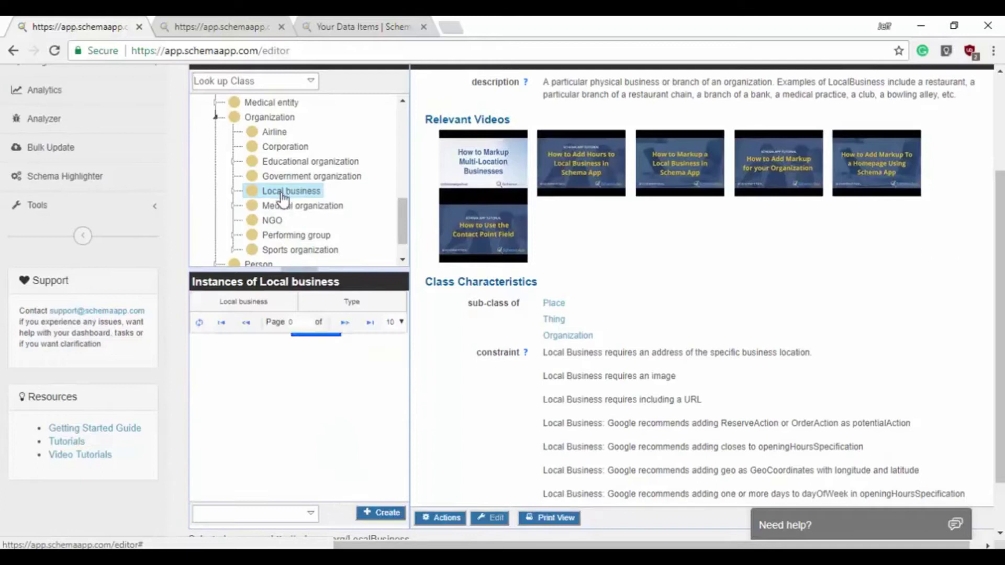
- Start a new Local business and name it 'Schema App'
{"action": "left_click", "coordinate": [387, 518]}
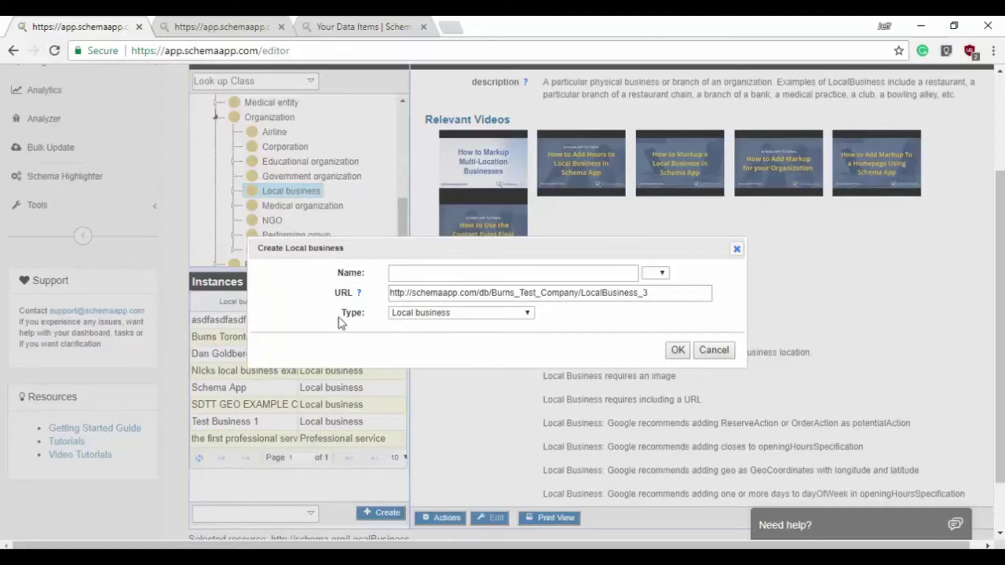
{"action": "left_click_drag", "start_coordinate": [368, 311], "coordinate": [326, 310]}
{"action": "left_click", "coordinate": [428, 273]}
{"action": "type", "text": "Schem"}
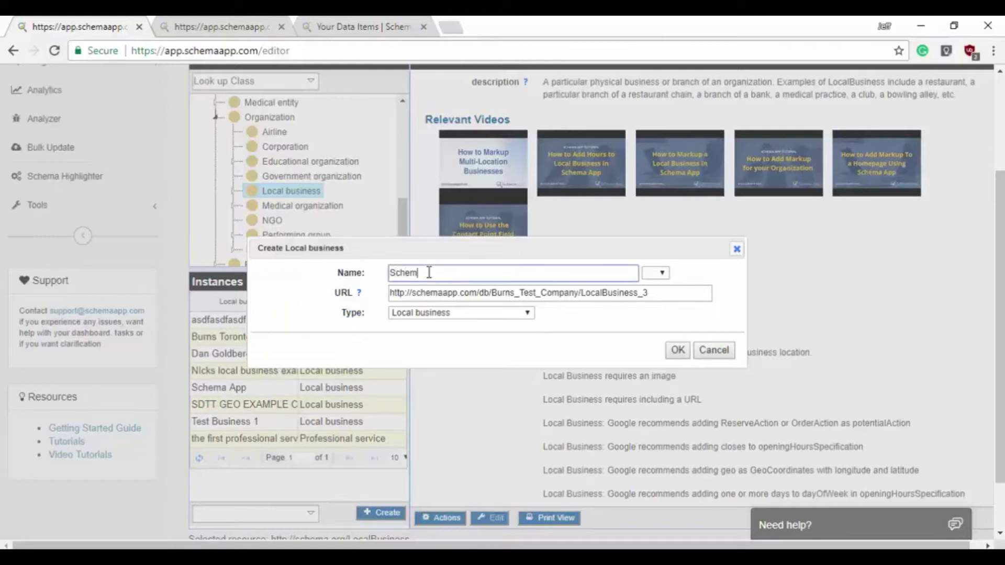
{"action": "type", "text": "a App"}
{"action": "left_click", "coordinate": [450, 27]}
{"action": "type", "text": "schema"}
{"action": "key", "text": "Return"}
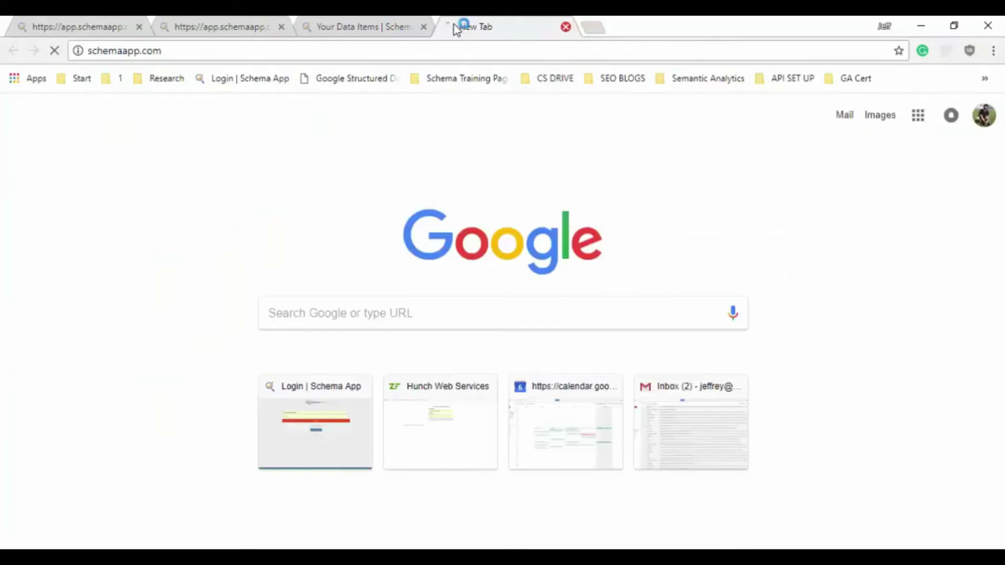
{"action": "left_click", "coordinate": [115, 24]}
{"action": "triple_click", "coordinate": [451, 293]}
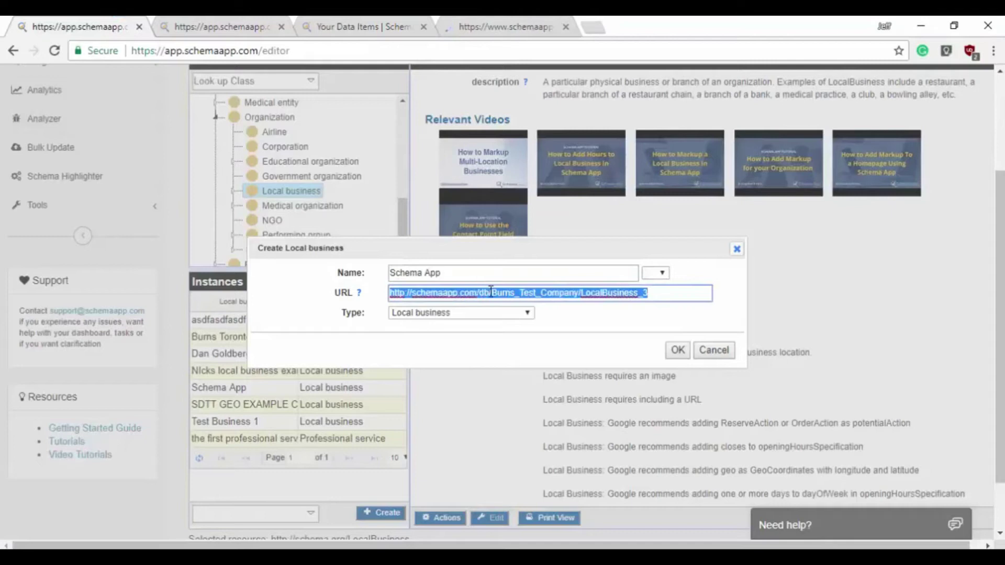
{"action": "type", "text": "http://schemaapp.com/"}
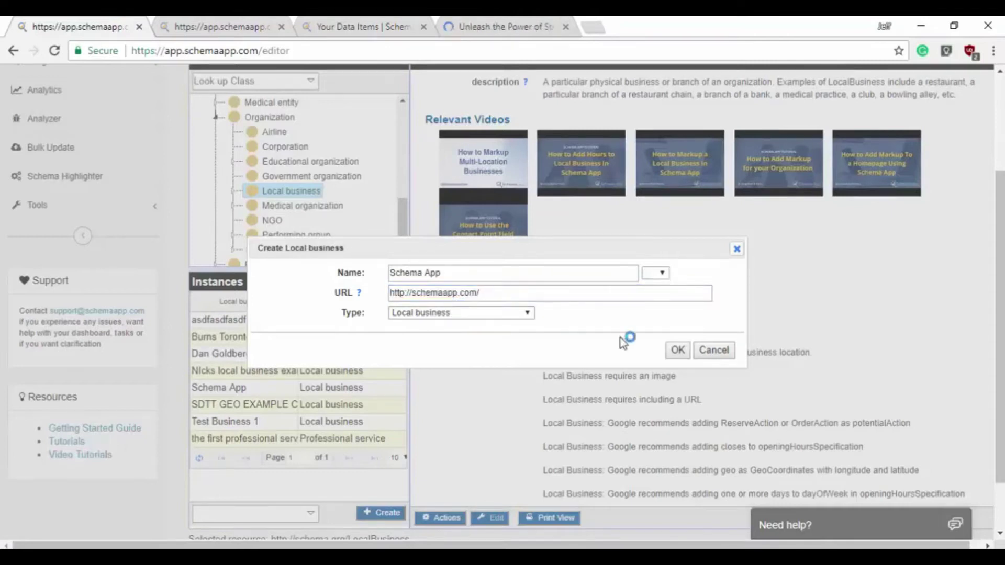
- Confirm the Schema App local business and review its Required, Recommended and other Properties sections
{"action": "left_click", "coordinate": [679, 350]}
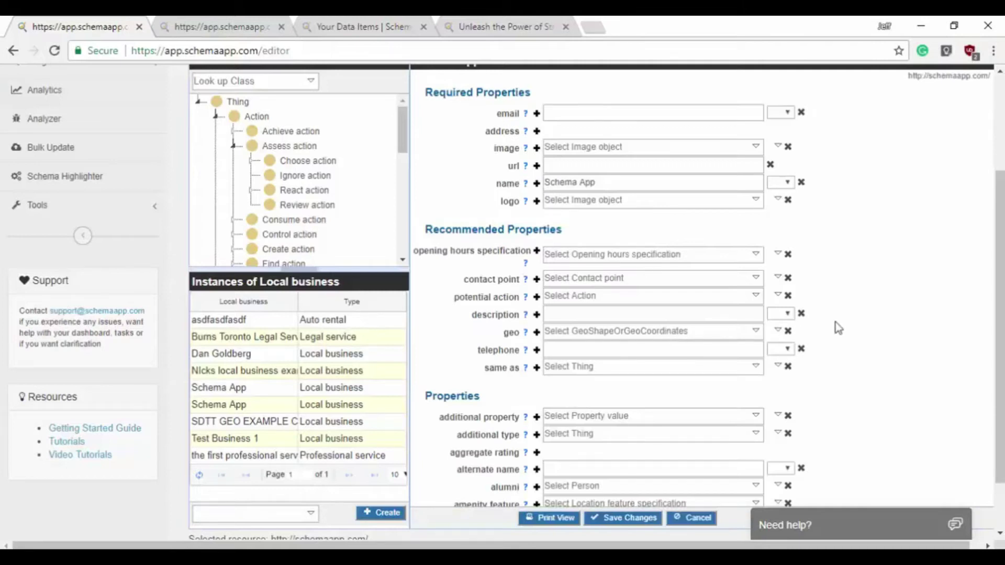
{"action": "scroll", "coordinate": [997, 298], "scroll_direction": "up", "scroll_amount": 1}
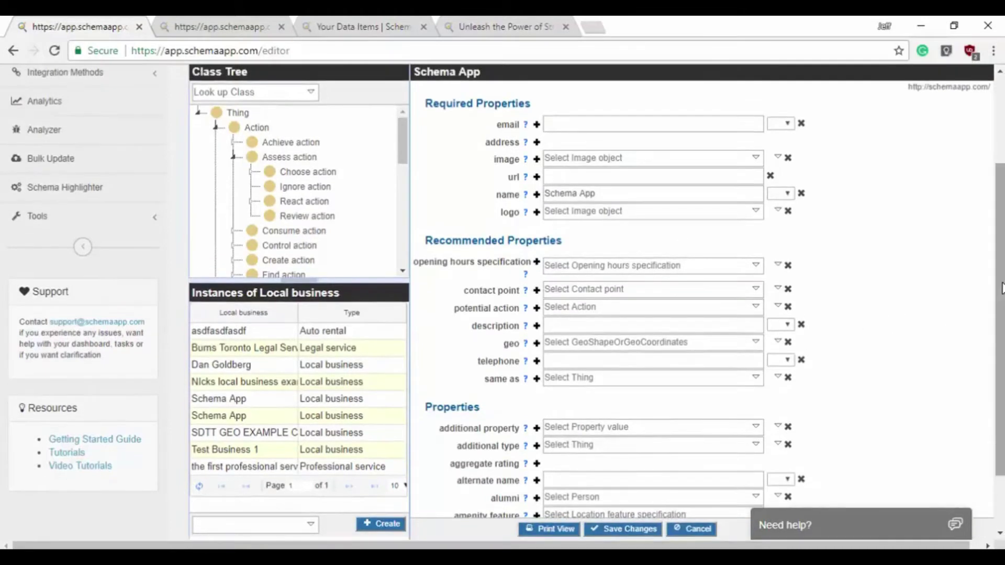
{"action": "mouse_move", "coordinate": [525, 377]}
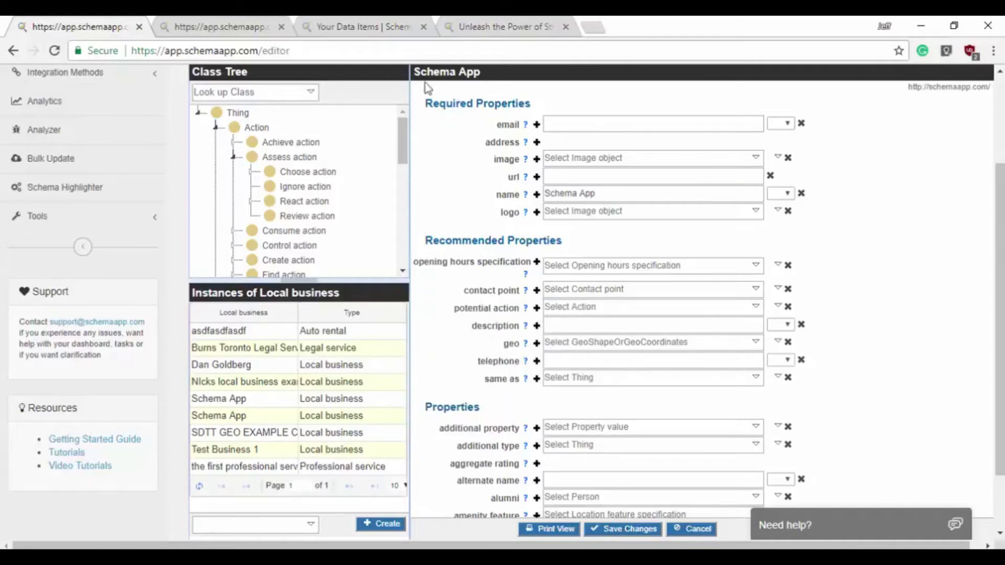
{"action": "left_click_drag", "start_coordinate": [565, 240], "coordinate": [427, 237]}
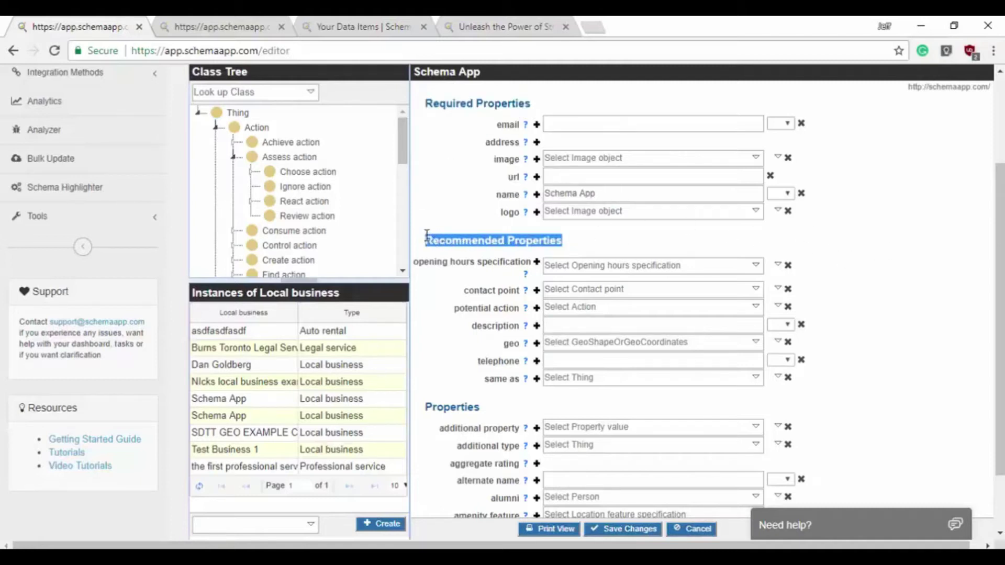
{"action": "left_click", "coordinate": [497, 391]}
{"action": "left_click_drag", "start_coordinate": [498, 407], "coordinate": [425, 404]}
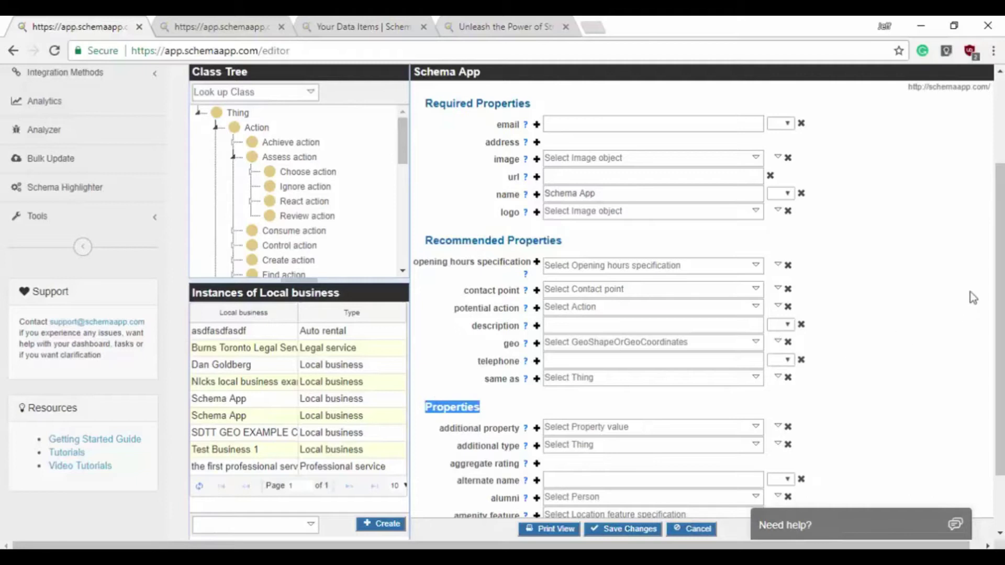
{"action": "mouse_move", "coordinate": [999, 212]}
{"action": "left_mouse_down"}
{"action": "mouse_move", "coordinate": [1001, 256]}
{"action": "mouse_move", "coordinate": [1001, 207]}
{"action": "left_mouse_up"}
{"action": "scroll", "coordinate": [910, 244], "scroll_direction": "down", "scroll_amount": 4}
{"action": "scroll", "coordinate": [910, 244], "scroll_direction": "down", "scroll_amount": 3}
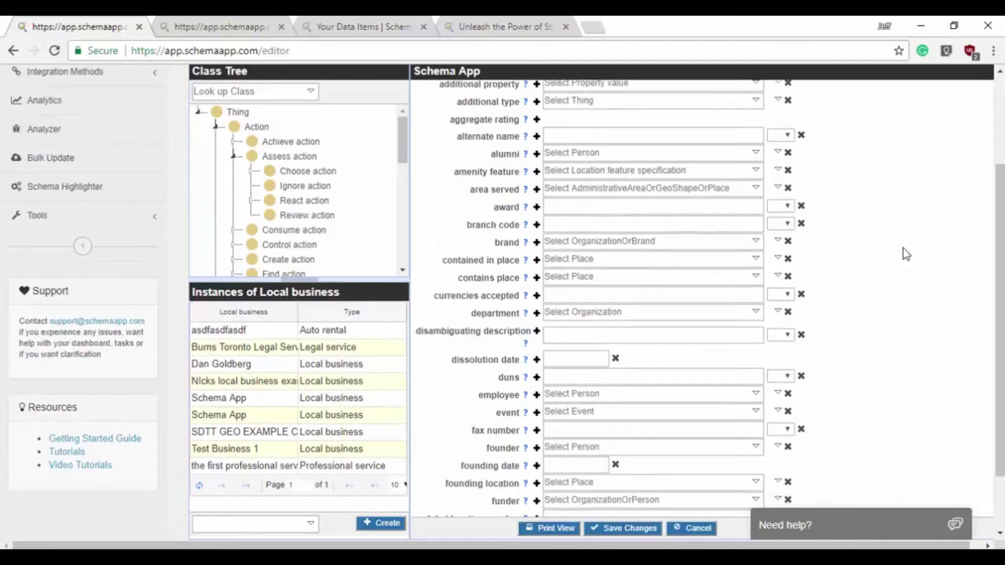
{"action": "scroll", "coordinate": [904, 250], "scroll_direction": "down", "scroll_amount": 8}
{"action": "scroll", "coordinate": [903, 252], "scroll_direction": "down", "scroll_amount": 6}
{"action": "scroll", "coordinate": [898, 274], "scroll_direction": "up", "scroll_amount": 11}
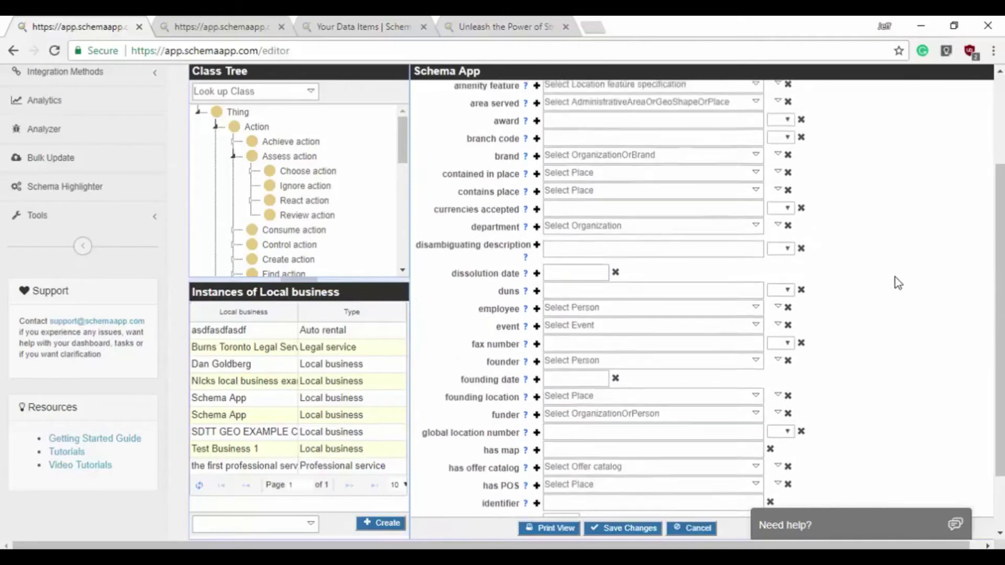
{"action": "scroll", "coordinate": [893, 275], "scroll_direction": "up", "scroll_amount": 11}
{"action": "scroll", "coordinate": [838, 157], "scroll_direction": "down", "scroll_amount": 2}
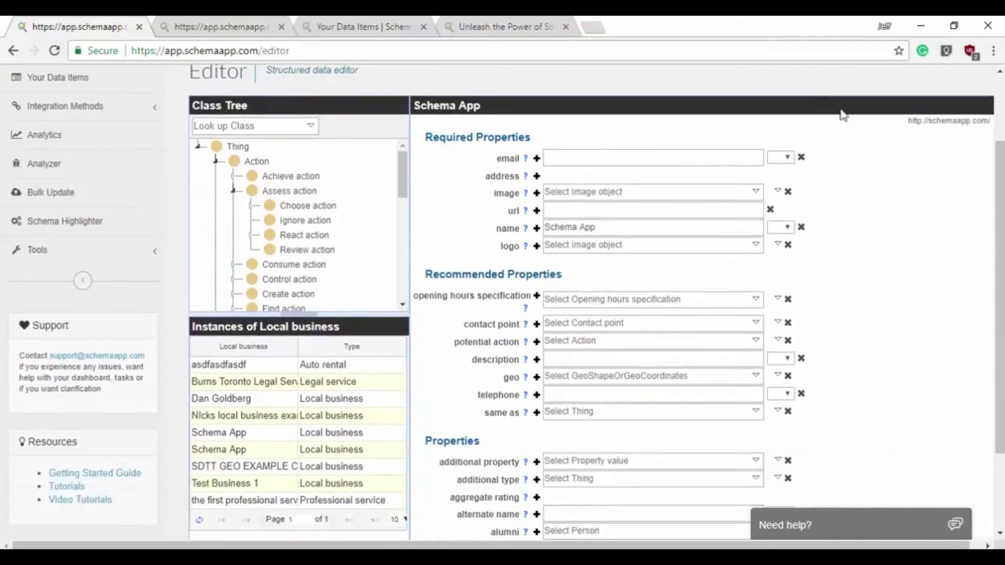
{"action": "scroll", "coordinate": [890, 157], "scroll_direction": "down", "scroll_amount": 1}
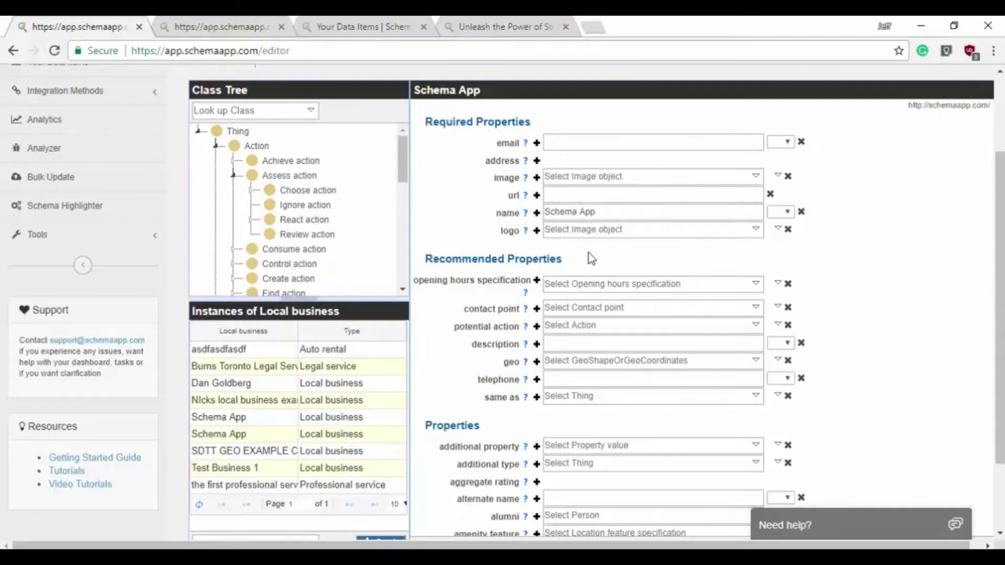
{"action": "scroll", "coordinate": [811, 408], "scroll_direction": "down", "scroll_amount": 2}
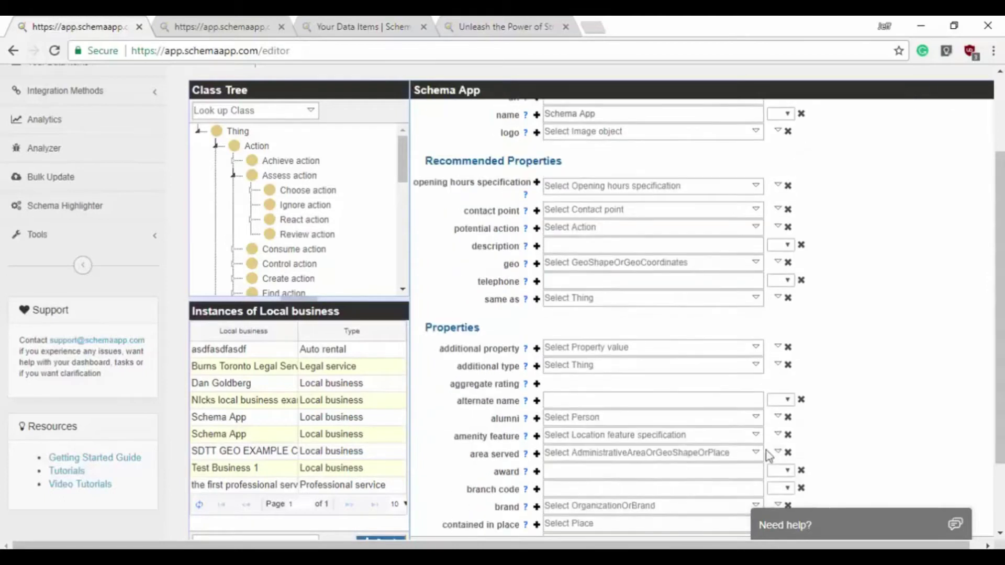
{"action": "scroll", "coordinate": [829, 411], "scroll_direction": "up", "scroll_amount": 2}
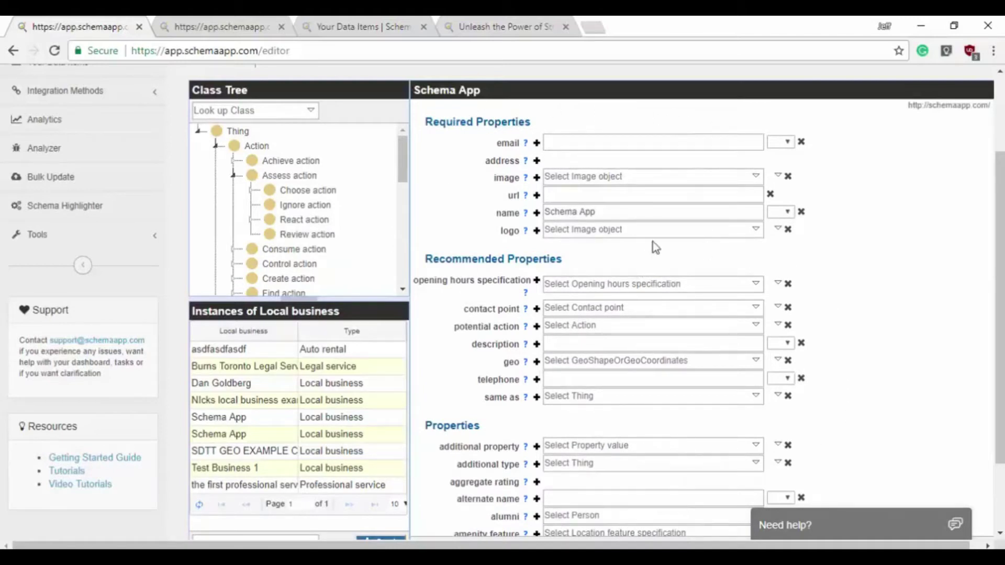
{"action": "scroll", "coordinate": [839, 316], "scroll_direction": "down", "scroll_amount": 5}
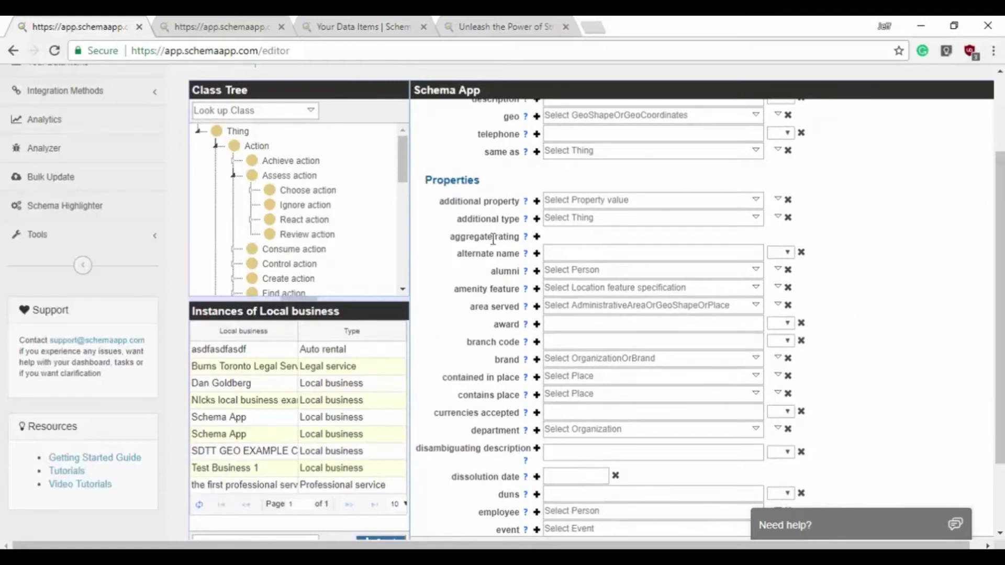
{"action": "scroll", "coordinate": [852, 394], "scroll_direction": "down", "scroll_amount": 3}
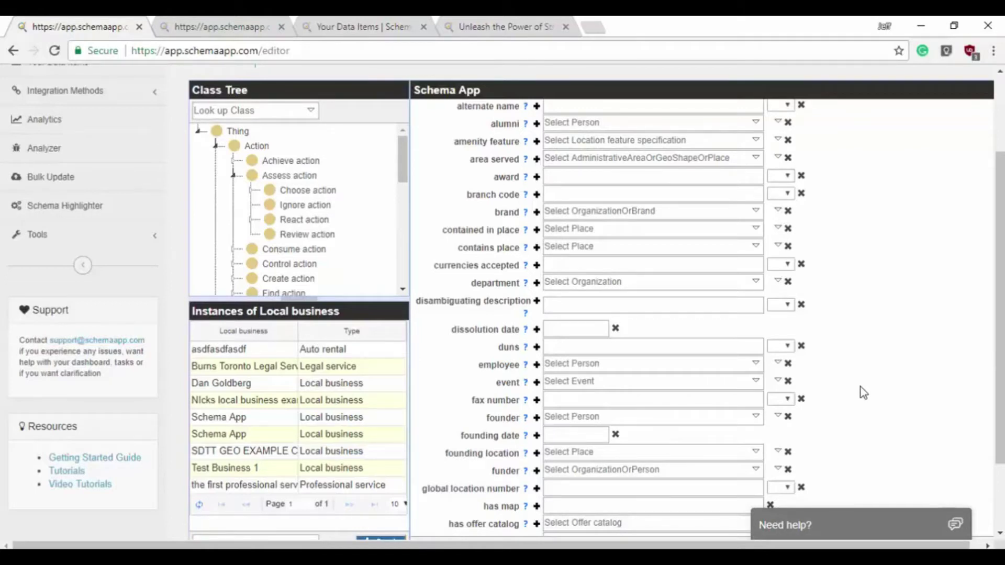
{"action": "scroll", "coordinate": [868, 373], "scroll_direction": "up", "scroll_amount": 6}
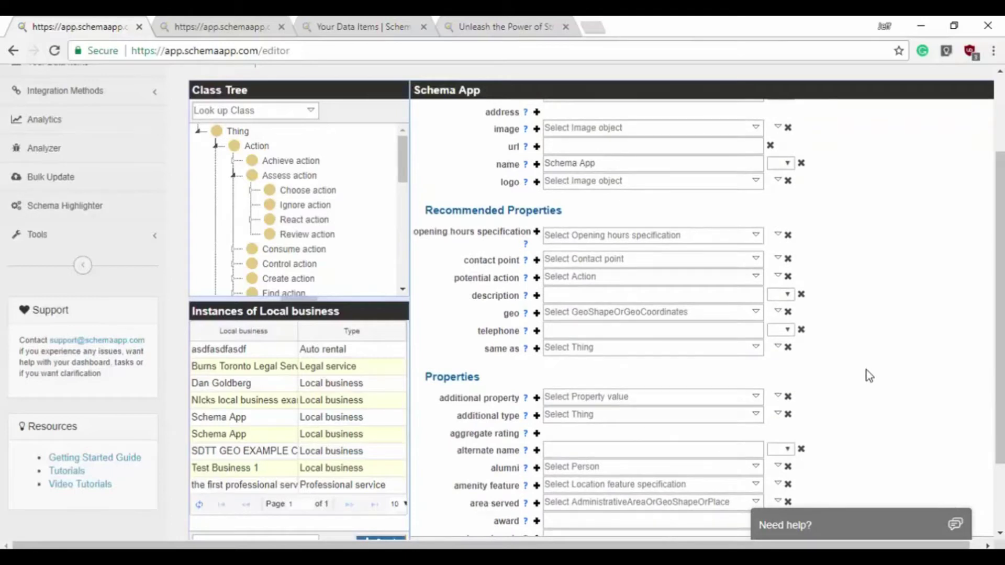
{"action": "scroll", "coordinate": [866, 370], "scroll_direction": "down", "scroll_amount": 6}
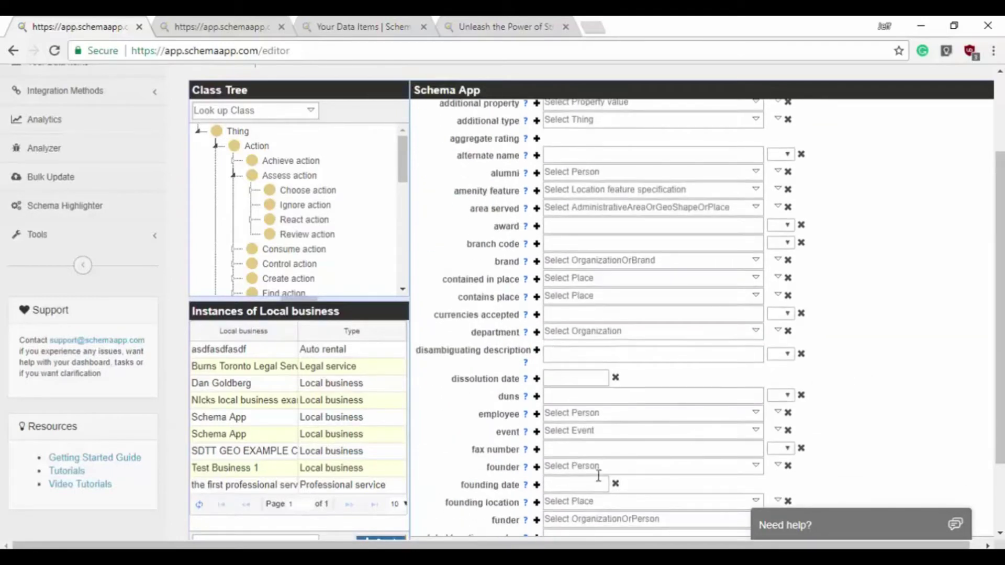
{"action": "double_click", "coordinate": [520, 467]}
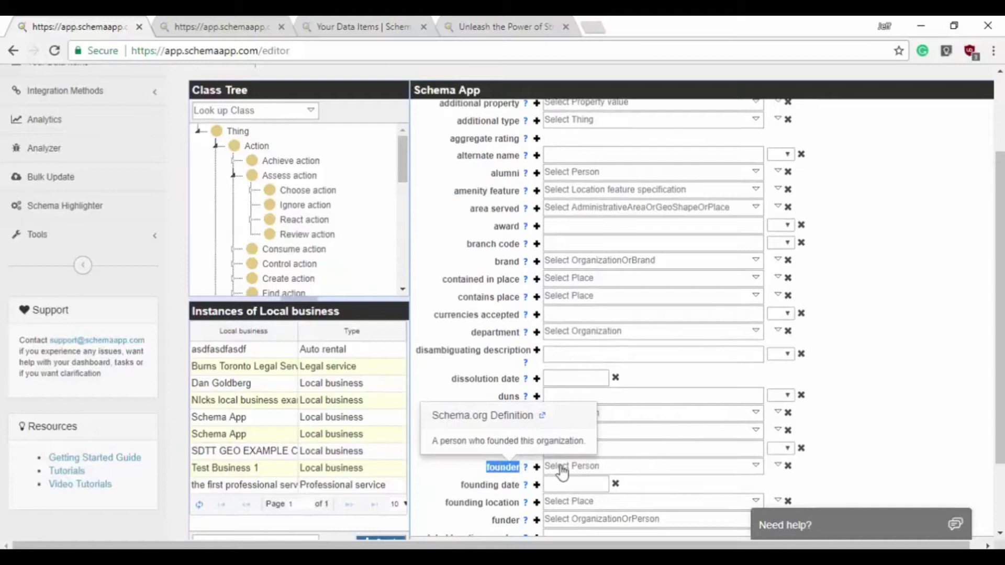
{"action": "left_click", "coordinate": [814, 471]}
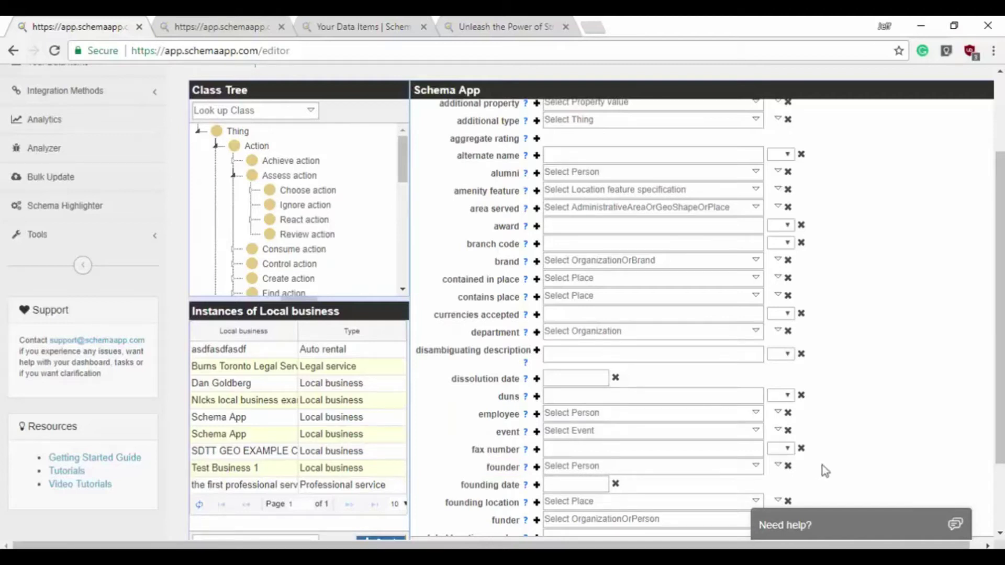
{"action": "scroll", "coordinate": [833, 465], "scroll_direction": "up", "scroll_amount": 10}
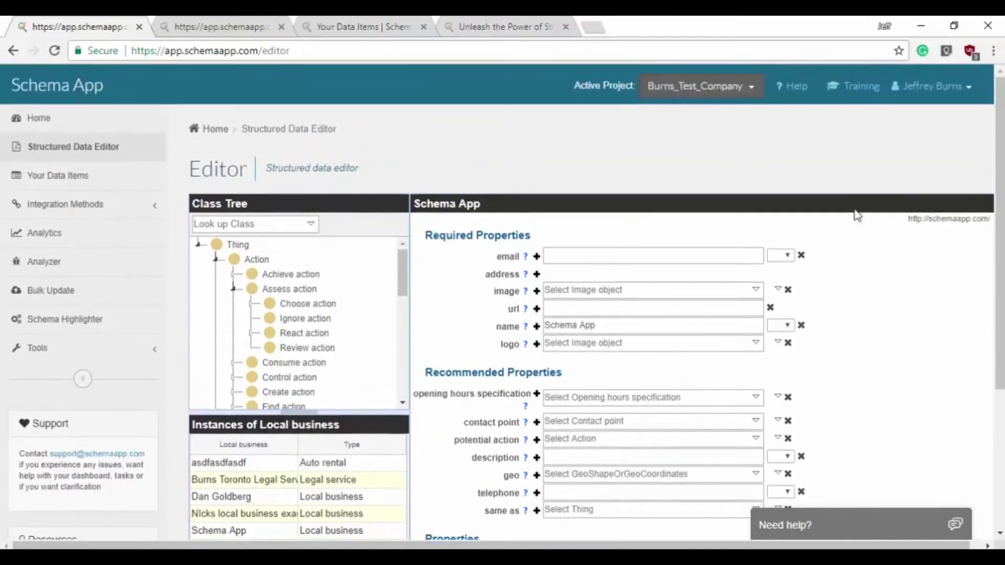
{"action": "scroll", "coordinate": [869, 166], "scroll_direction": "down", "scroll_amount": 2}
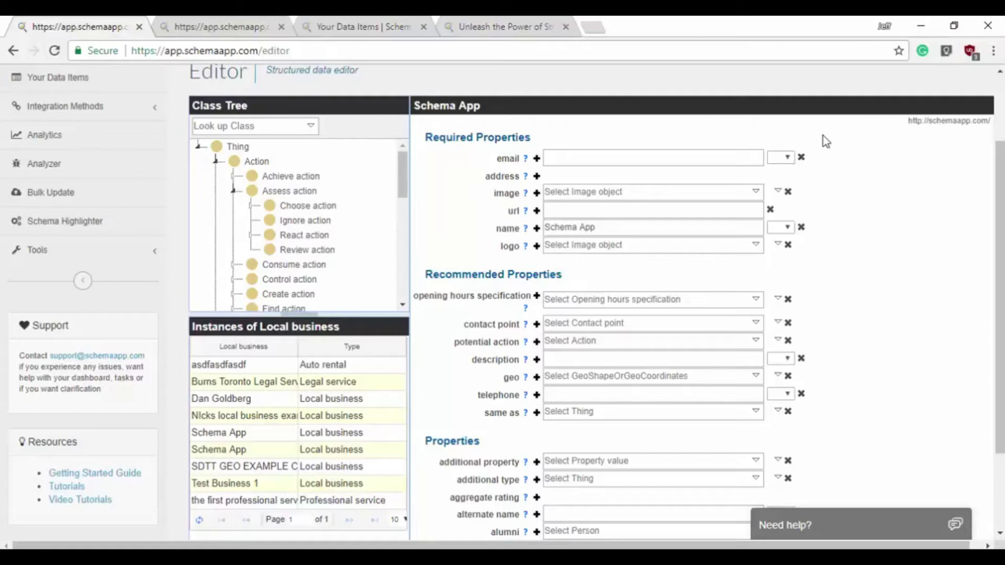
- Set the email property's language to en and enter the business e-mail address
{"action": "left_click", "coordinate": [787, 159]}
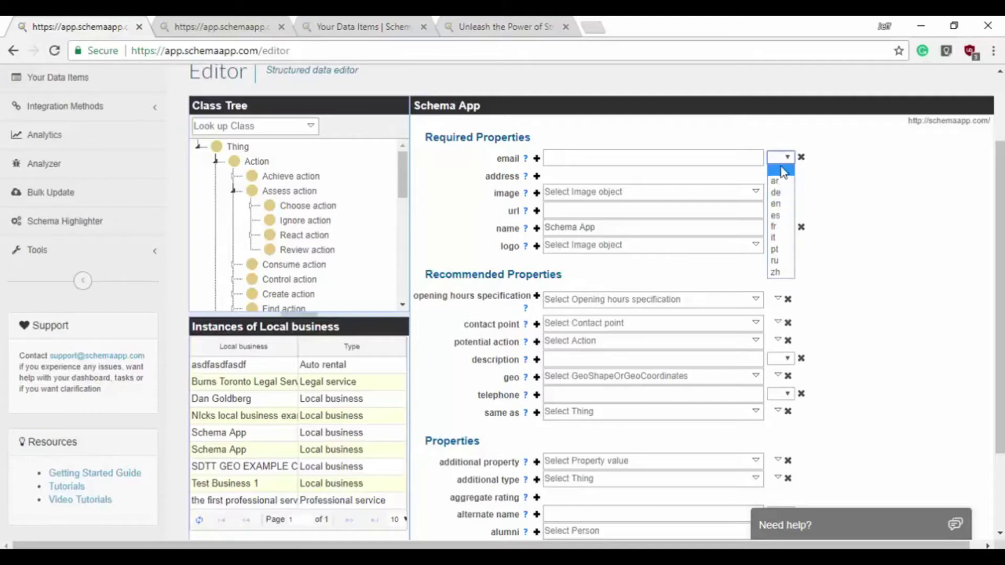
{"action": "left_click", "coordinate": [775, 203]}
{"action": "left_click", "coordinate": [719, 159]}
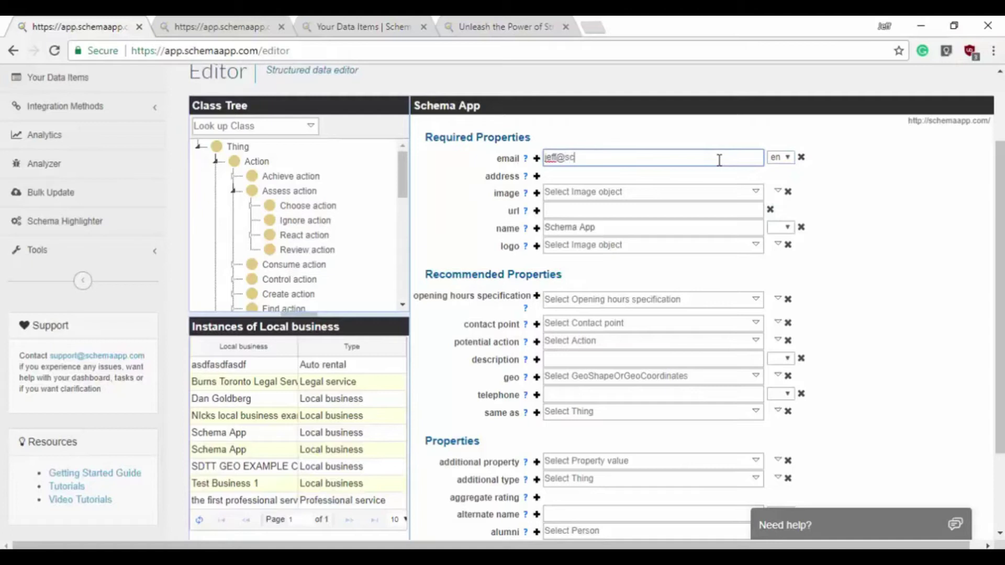
{"action": "left_click", "coordinate": [904, 181]}
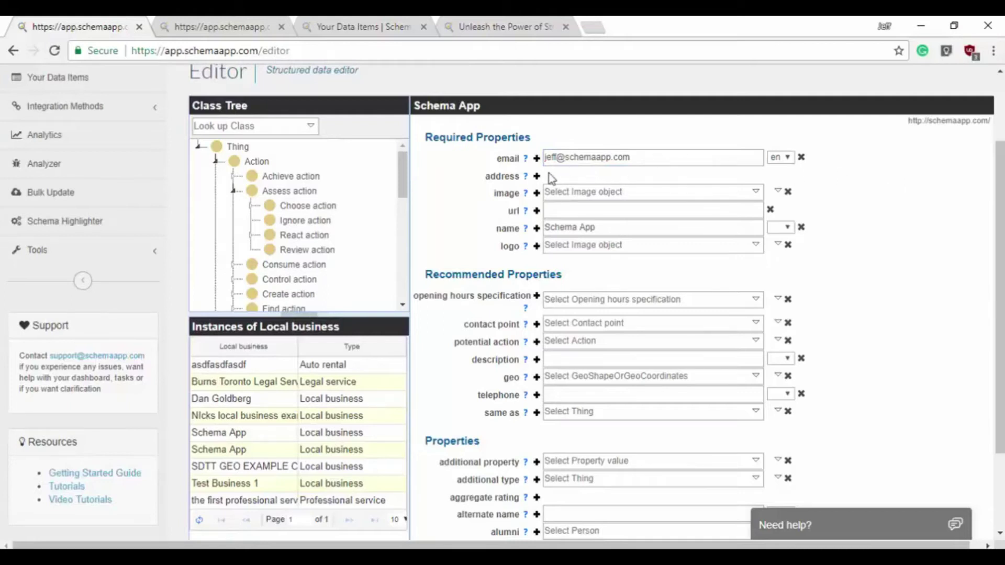
- Add an address block with an en-language street address entered
{"action": "left_click", "coordinate": [810, 202]}
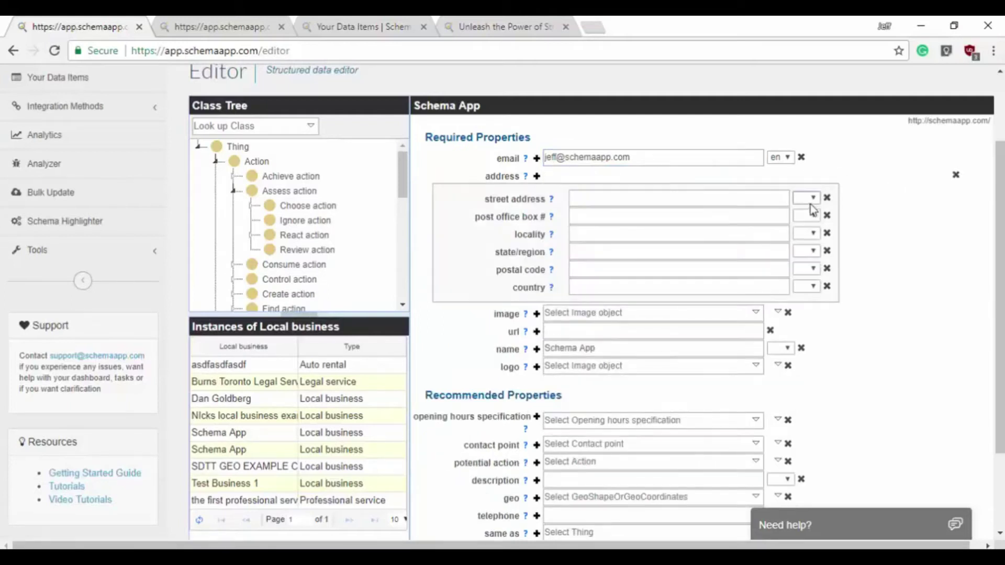
{"action": "left_click", "coordinate": [756, 208]}
{"action": "left_click", "coordinate": [717, 193]}
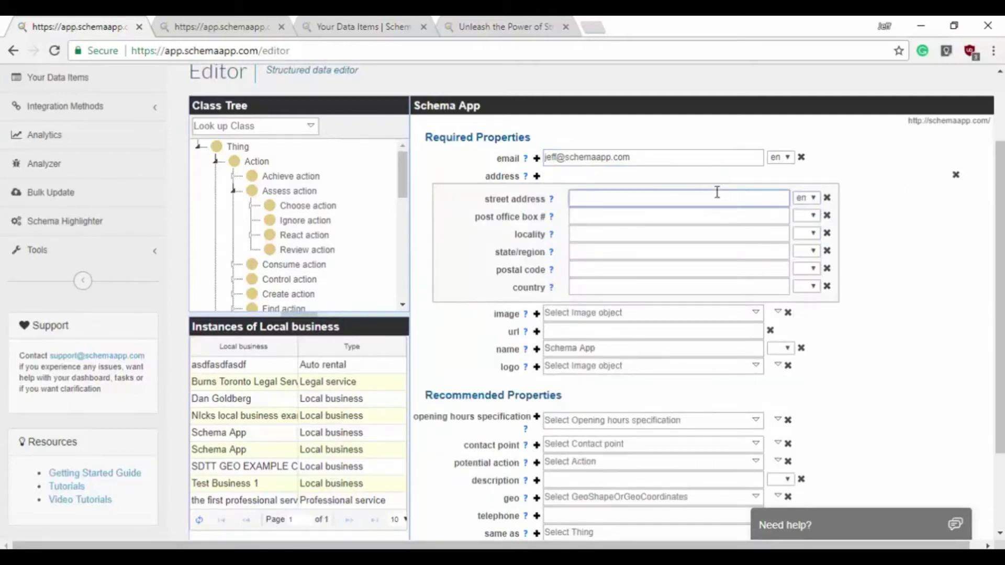
{"action": "left_click", "coordinate": [864, 215]}
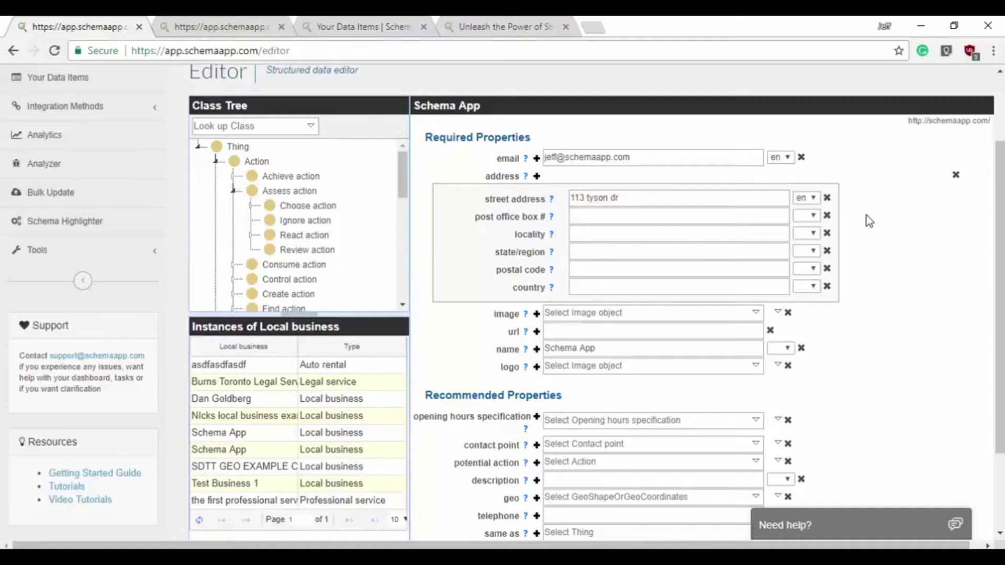
{"action": "scroll", "coordinate": [866, 215], "scroll_direction": "down", "scroll_amount": 1}
{"action": "scroll", "coordinate": [861, 217], "scroll_direction": "down", "scroll_amount": 1}
{"action": "scroll", "coordinate": [858, 219], "scroll_direction": "up", "scroll_amount": 2}
{"action": "scroll", "coordinate": [823, 330], "scroll_direction": "down", "scroll_amount": 1}
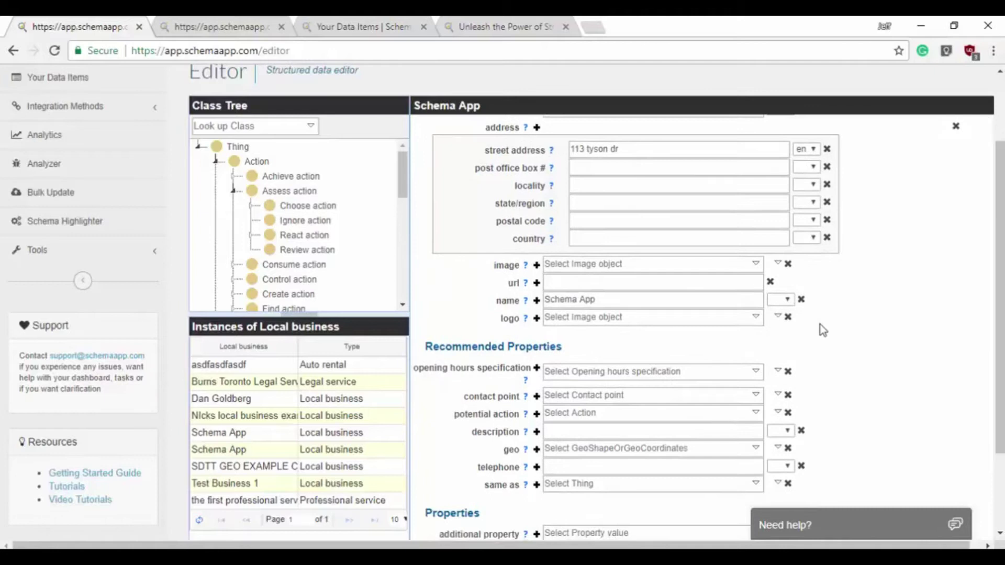
- Read the image and logo property definitions, then switch to the schemaapp.com homepage tab
{"action": "left_click_drag", "start_coordinate": [489, 268], "coordinate": [521, 265]}
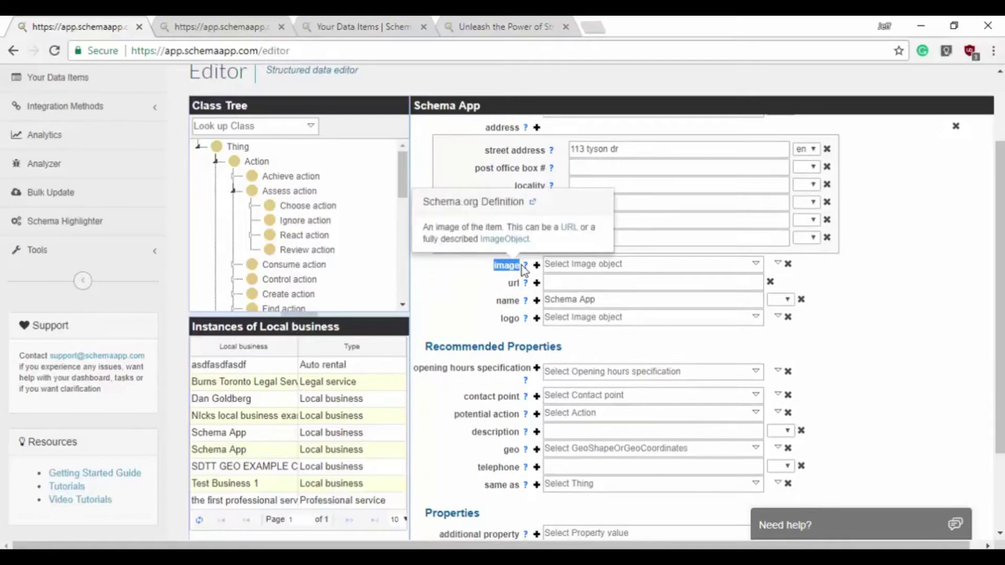
{"action": "left_click", "coordinate": [471, 306]}
{"action": "left_click_drag", "start_coordinate": [502, 320], "coordinate": [521, 318]}
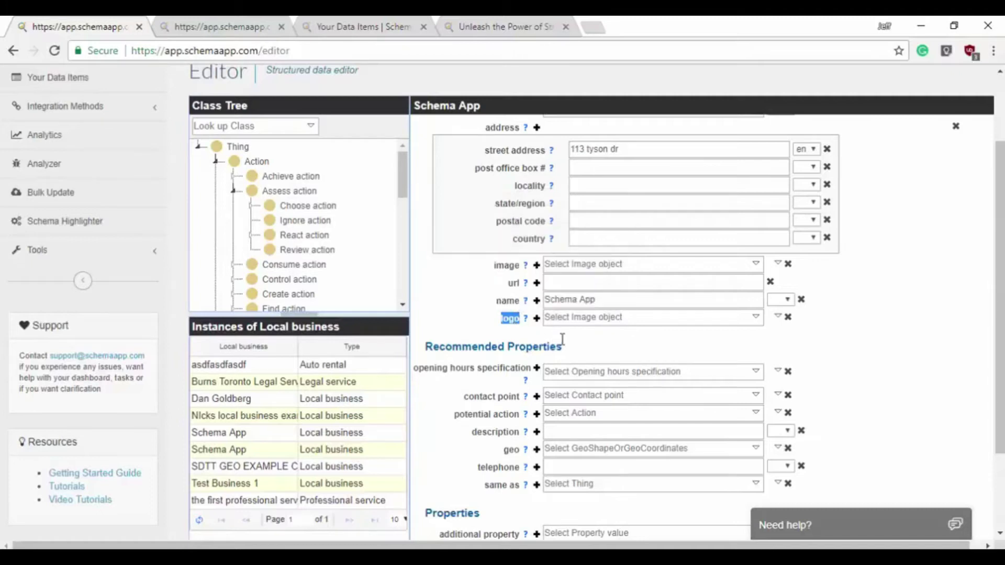
{"action": "left_click", "coordinate": [884, 342]}
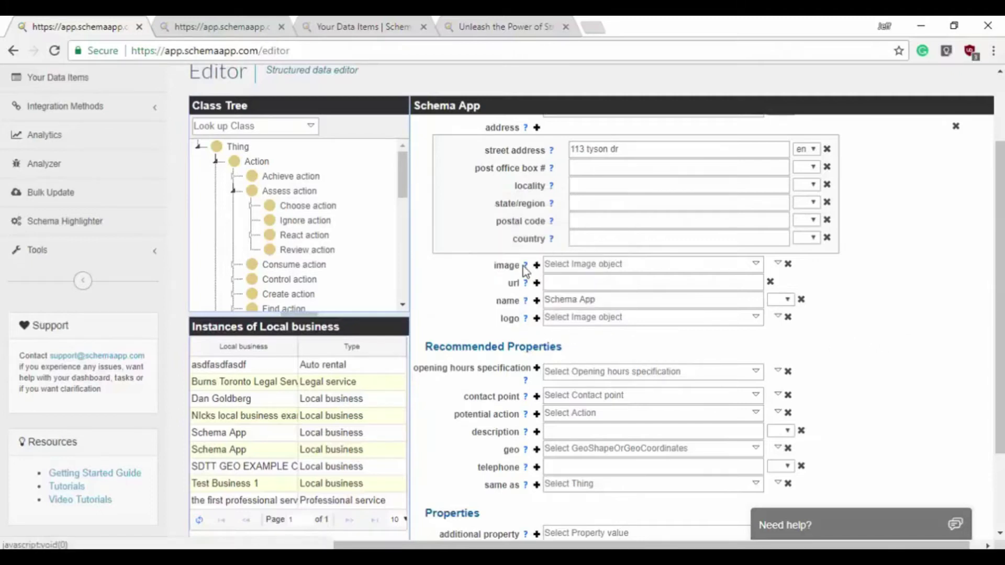
{"action": "mouse_move", "coordinate": [523, 268]}
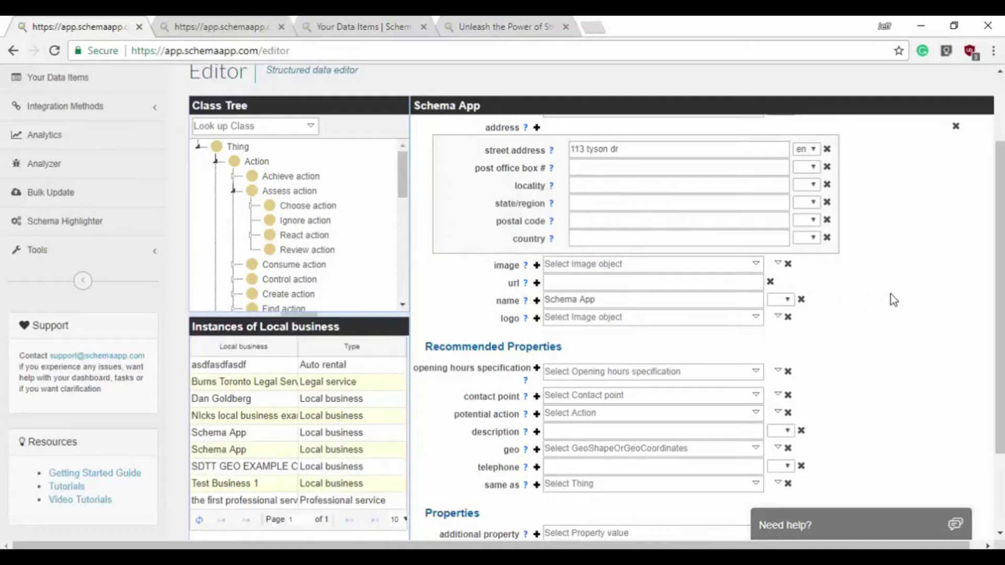
{"action": "left_click", "coordinate": [468, 26]}
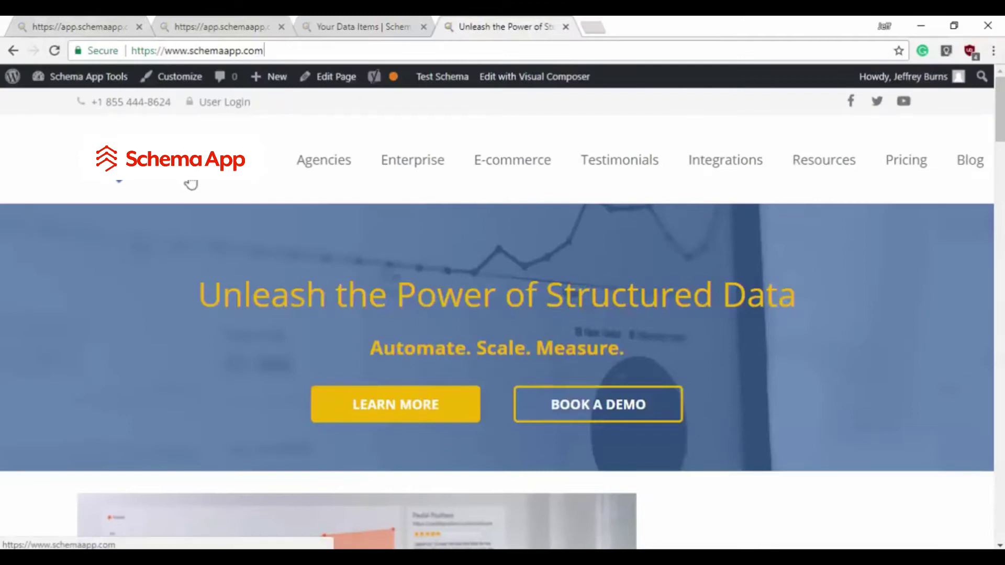
- Copy the site logo's image address and paste it as the business logo URL
{"action": "right_click", "coordinate": [189, 161]}
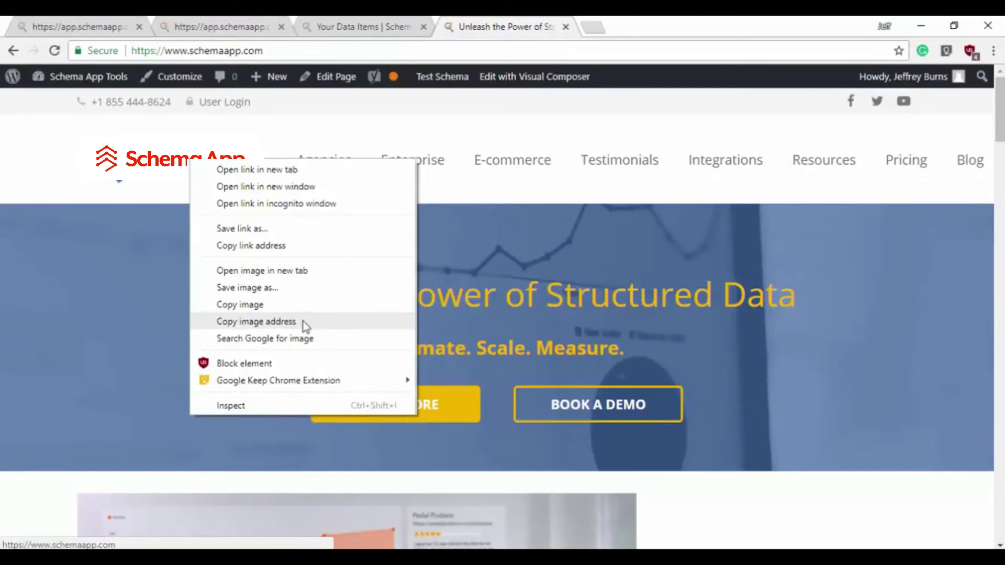
{"action": "left_click", "coordinate": [305, 321]}
{"action": "left_click", "coordinate": [375, 24]}
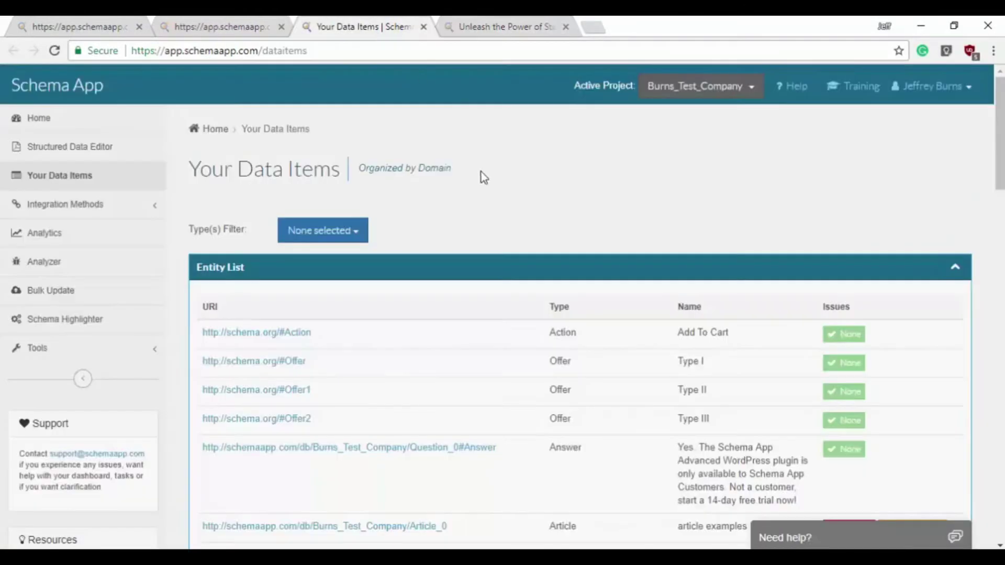
{"action": "left_click", "coordinate": [249, 25]}
{"action": "left_click", "coordinate": [90, 21]}
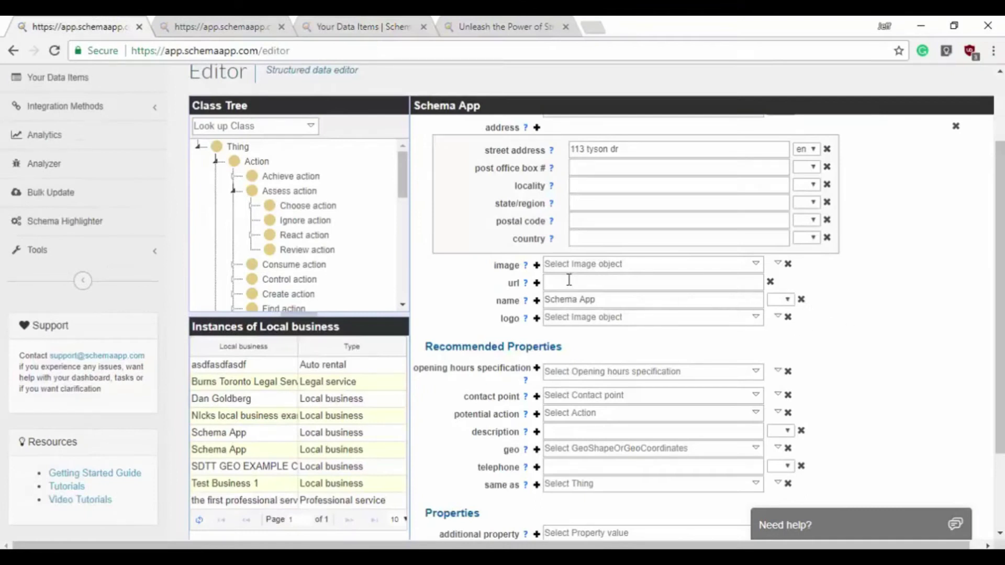
{"action": "left_click", "coordinate": [571, 318]}
{"action": "type", "text": "https://www.schemaapp.com/wp-content/uploads/2016/04/SchemaApp_Logo-e1462565714376.png"}
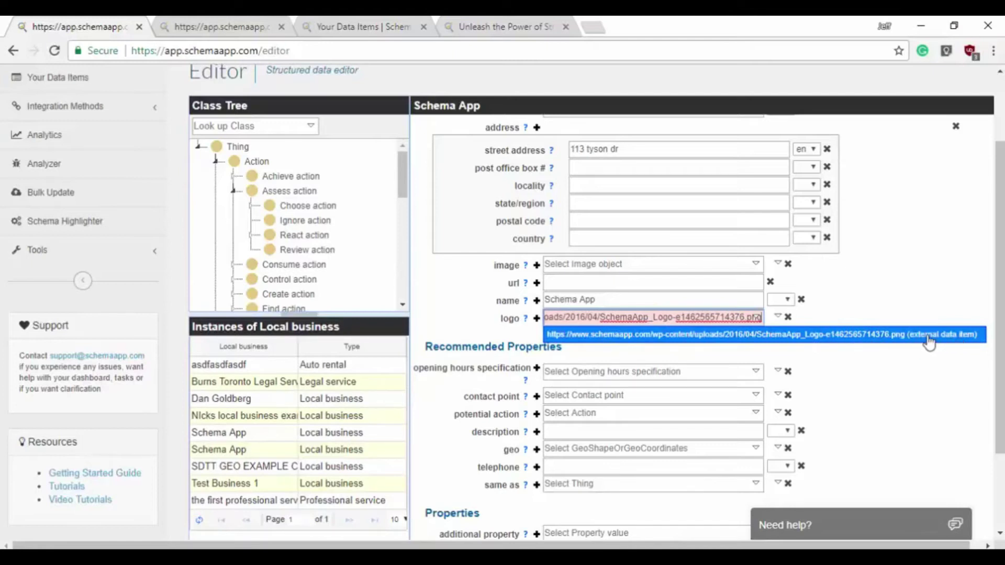
{"action": "left_click", "coordinate": [929, 343]}
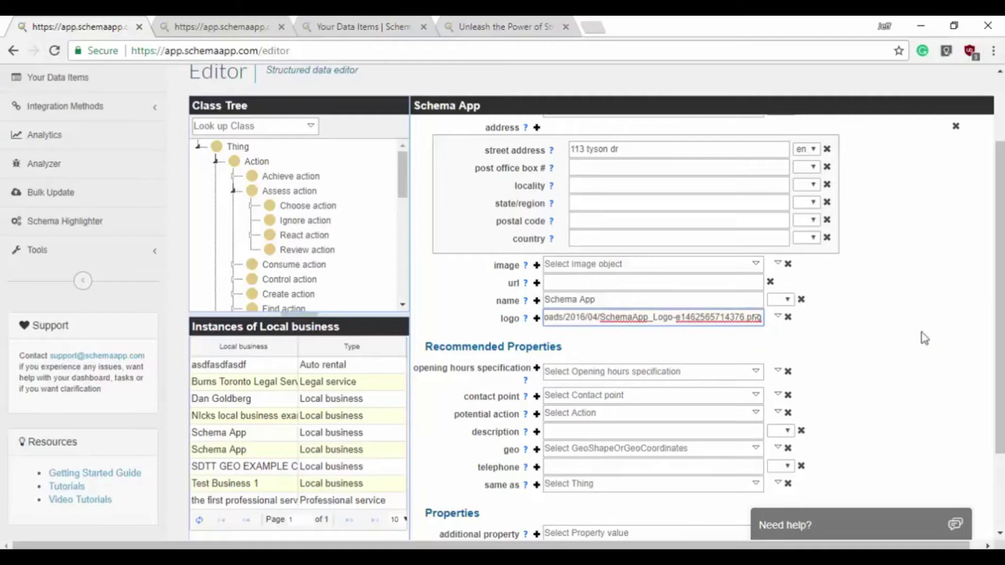
- Copy the lightbulb image address and set it as the image, using the brain.png external data item
{"action": "left_click", "coordinate": [471, 27]}
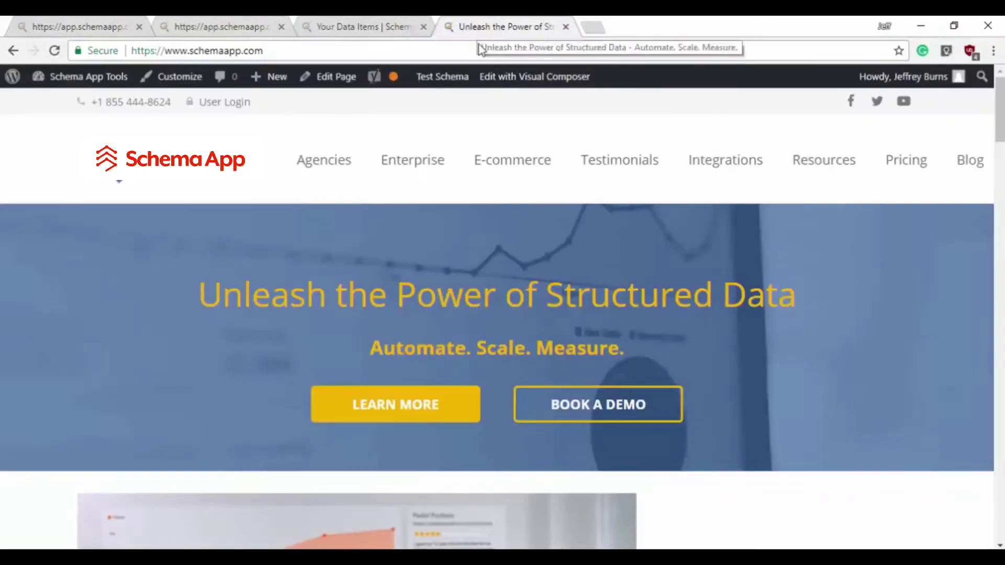
{"action": "scroll", "coordinate": [539, 204], "scroll_direction": "down", "scroll_amount": 5}
{"action": "scroll", "coordinate": [650, 275], "scroll_direction": "down", "scroll_amount": 10}
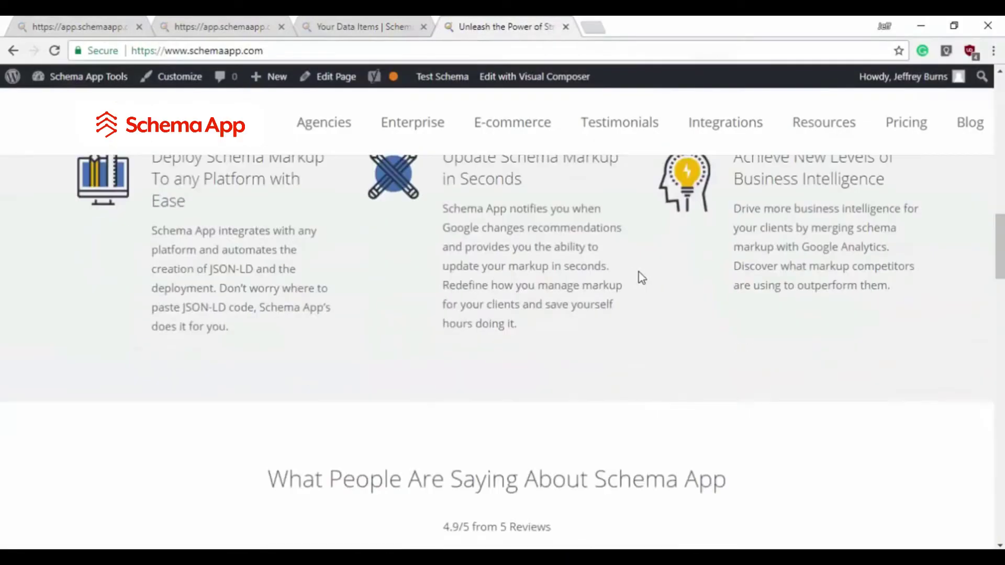
{"action": "scroll", "coordinate": [641, 293], "scroll_direction": "up", "scroll_amount": 3}
{"action": "right_click", "coordinate": [694, 367]}
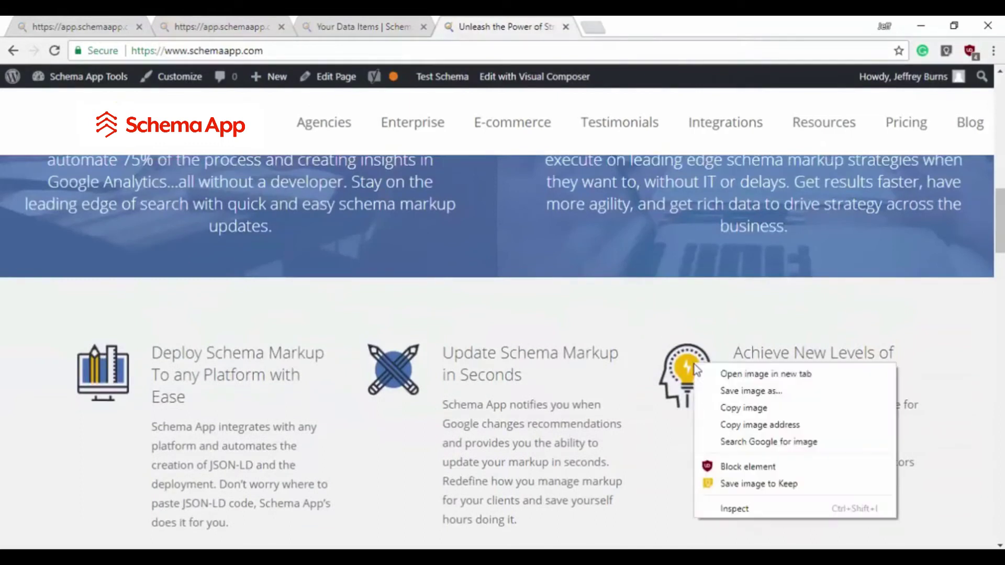
{"action": "left_click", "coordinate": [778, 425]}
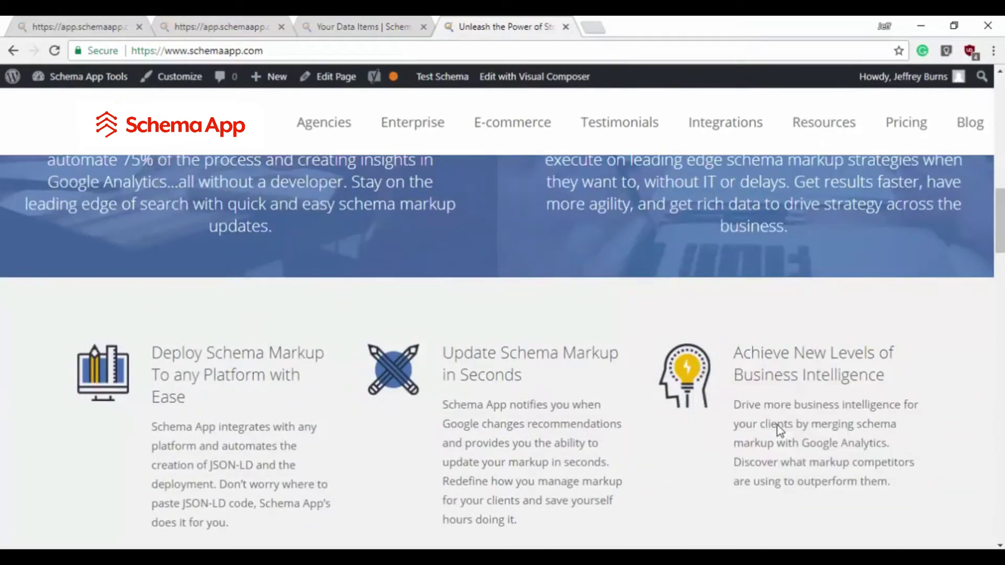
{"action": "left_click", "coordinate": [101, 24]}
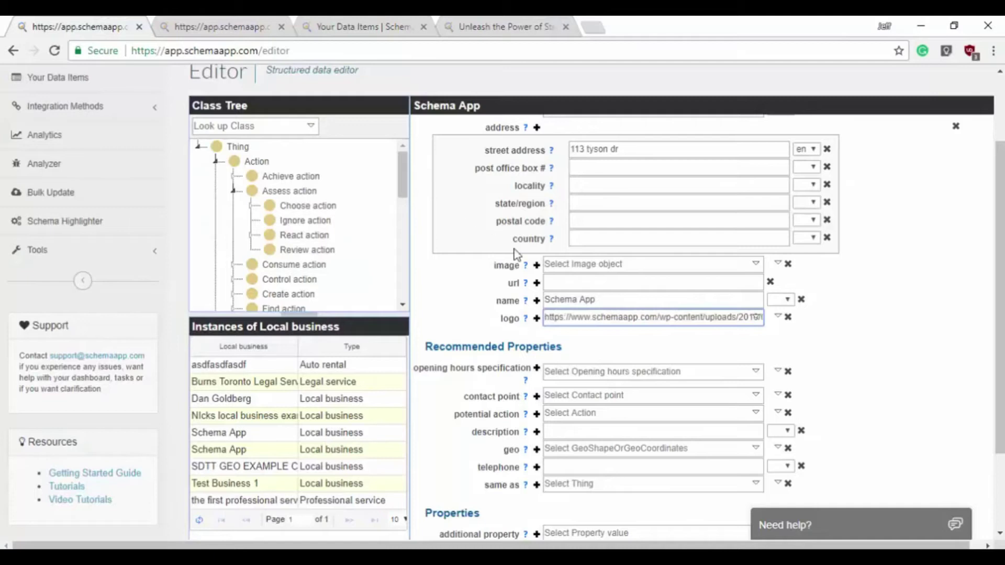
{"action": "left_click", "coordinate": [593, 267]}
{"action": "type", "text": "https://www.schemaapp.com/wp-content/uploads/2016/10/brain.png"}
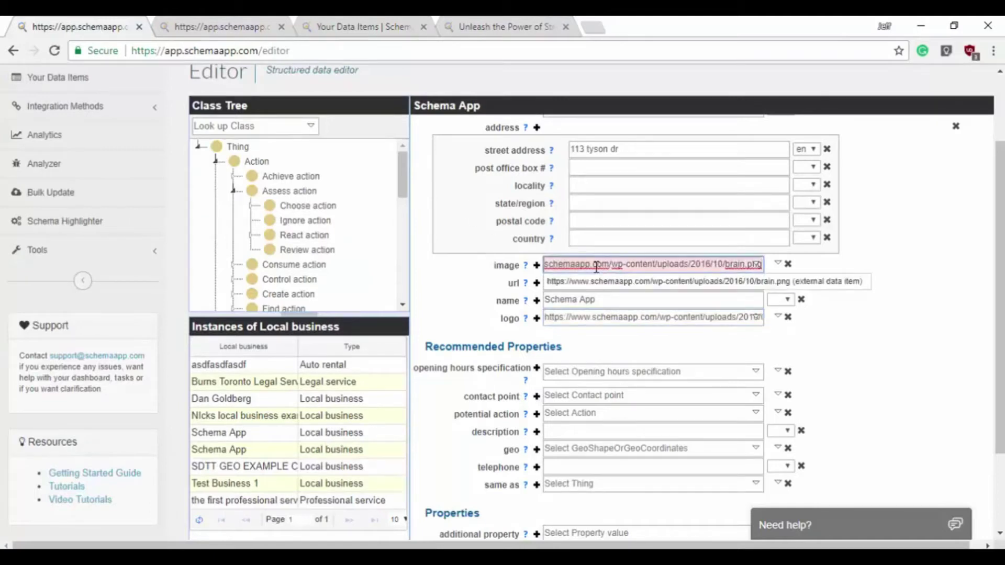
{"action": "left_click", "coordinate": [716, 285]}
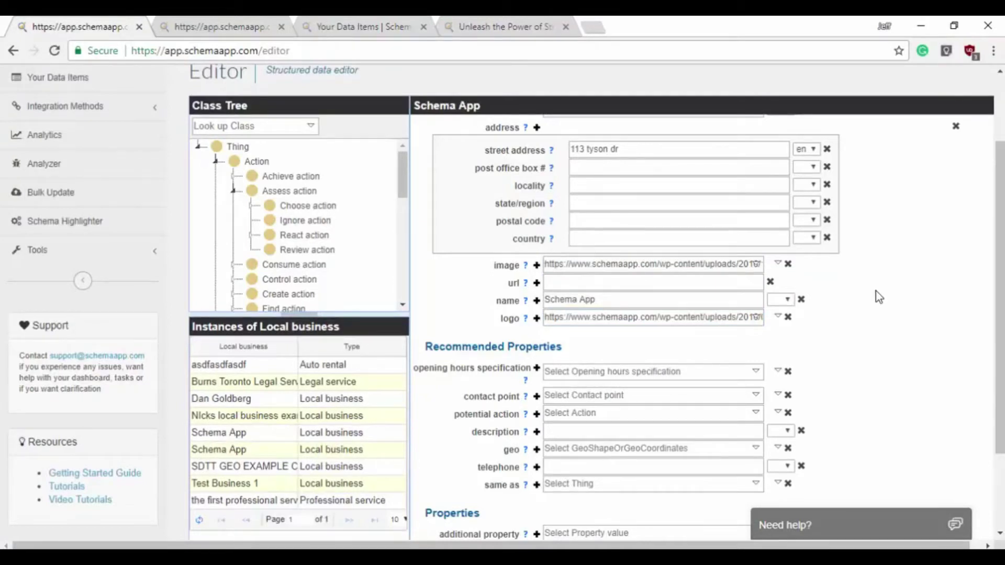
- Select the opening hours specification field, then leave it without entering a value
{"action": "scroll", "coordinate": [874, 290], "scroll_direction": "down", "scroll_amount": 2}
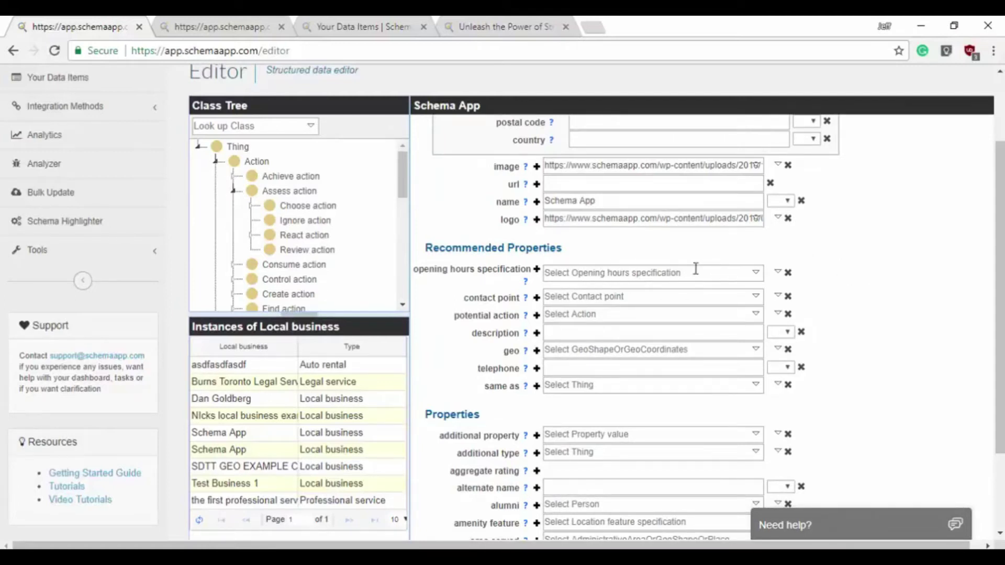
{"action": "left_click", "coordinate": [573, 274]}
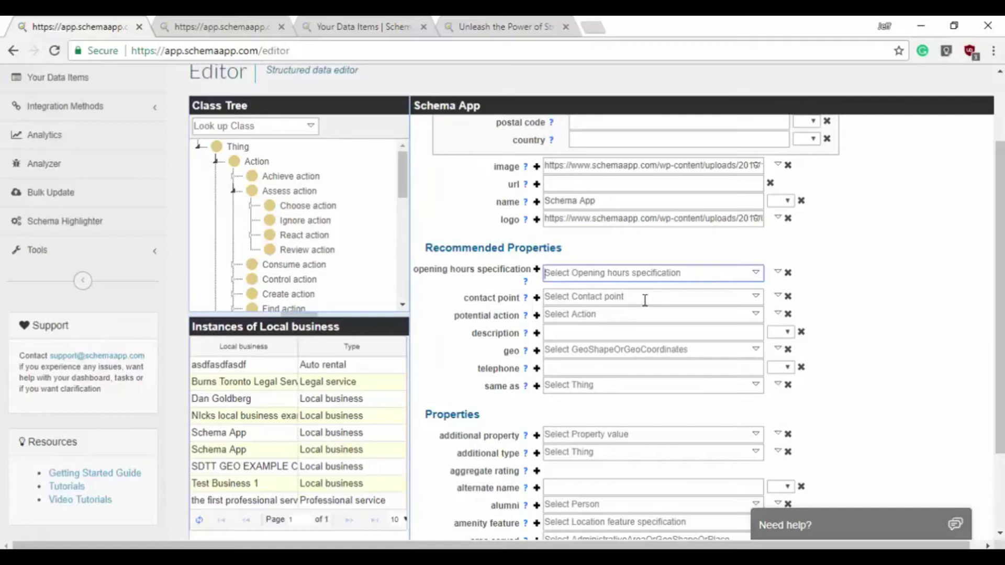
{"action": "left_click", "coordinate": [863, 314]}
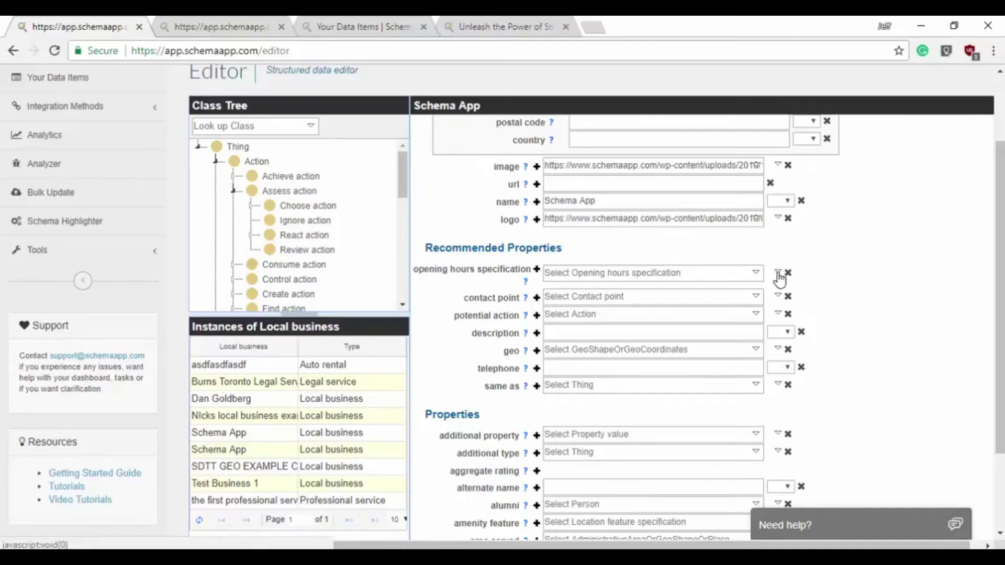
- Create a new opening hours specification data item named 'Schema App opening hours' for the business
{"action": "left_click", "coordinate": [777, 276]}
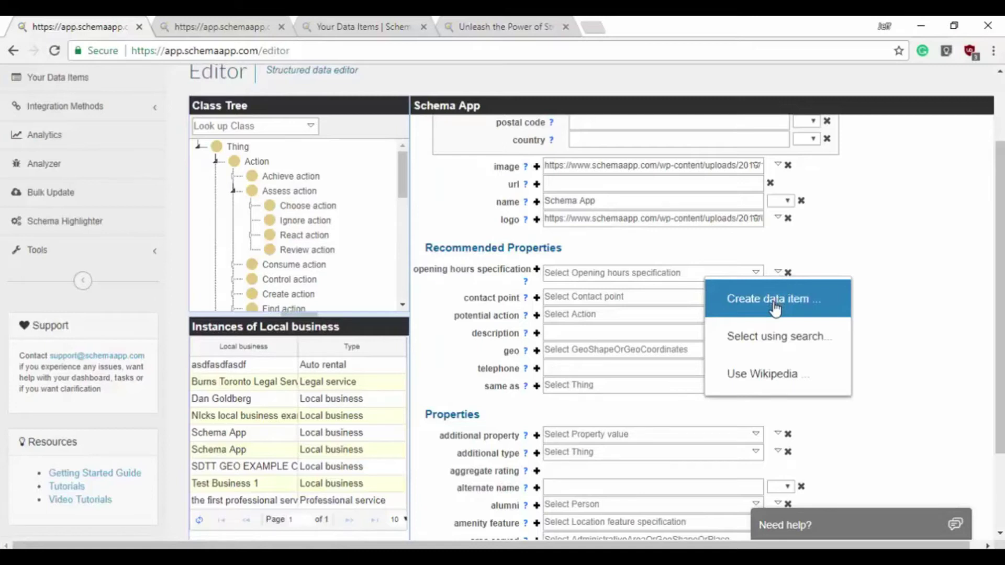
{"action": "left_click", "coordinate": [770, 299]}
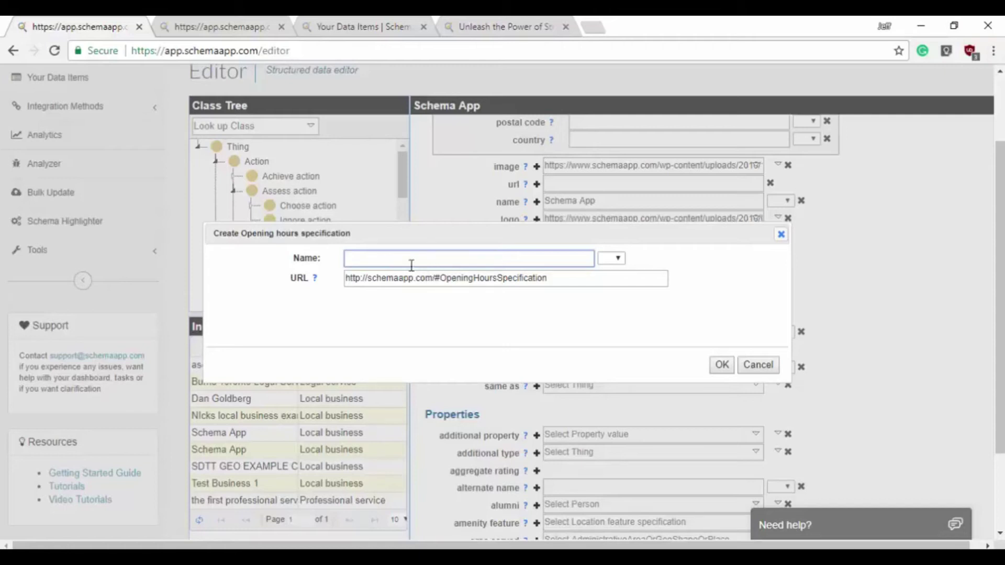
{"action": "left_click", "coordinate": [348, 283]}
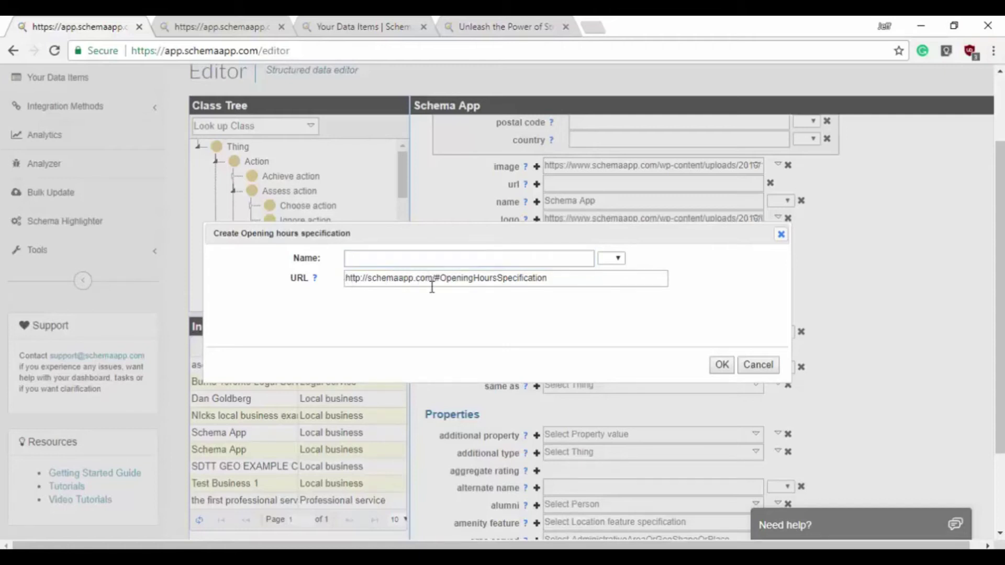
{"action": "left_click_drag", "start_coordinate": [433, 278], "coordinate": [341, 278]}
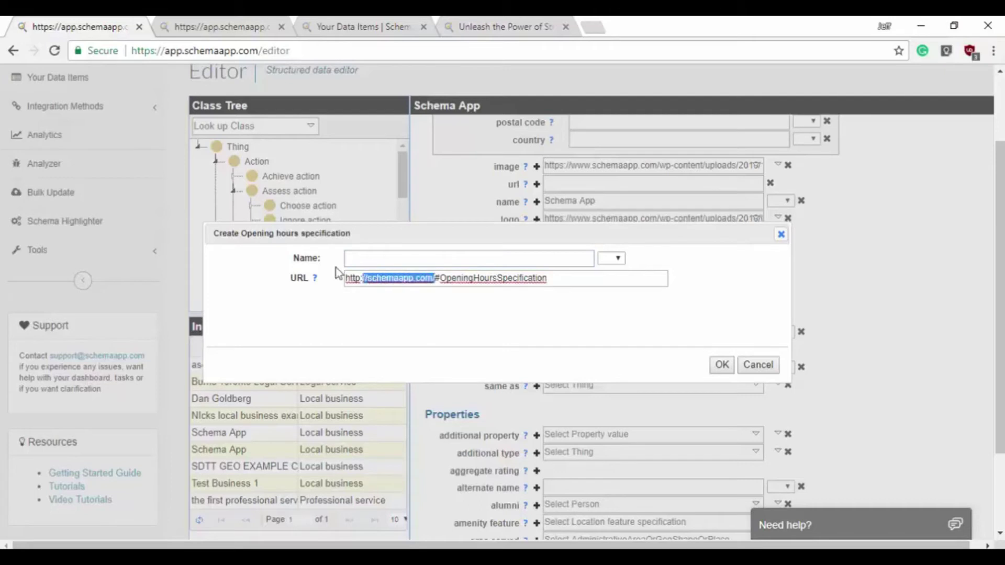
{"action": "left_click", "coordinate": [432, 308]}
{"action": "left_click", "coordinate": [401, 260]}
{"action": "type", "text": "Schema App opening hours"}
{"action": "left_click", "coordinate": [721, 365]}
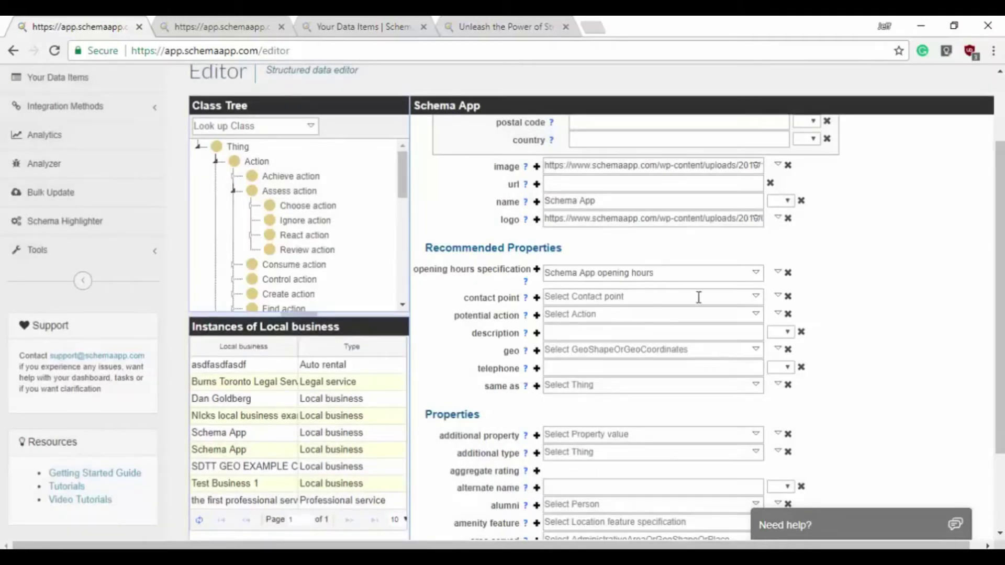
- Start a new contact point item and copy the website's contact page address
{"action": "left_click", "coordinate": [778, 296]}
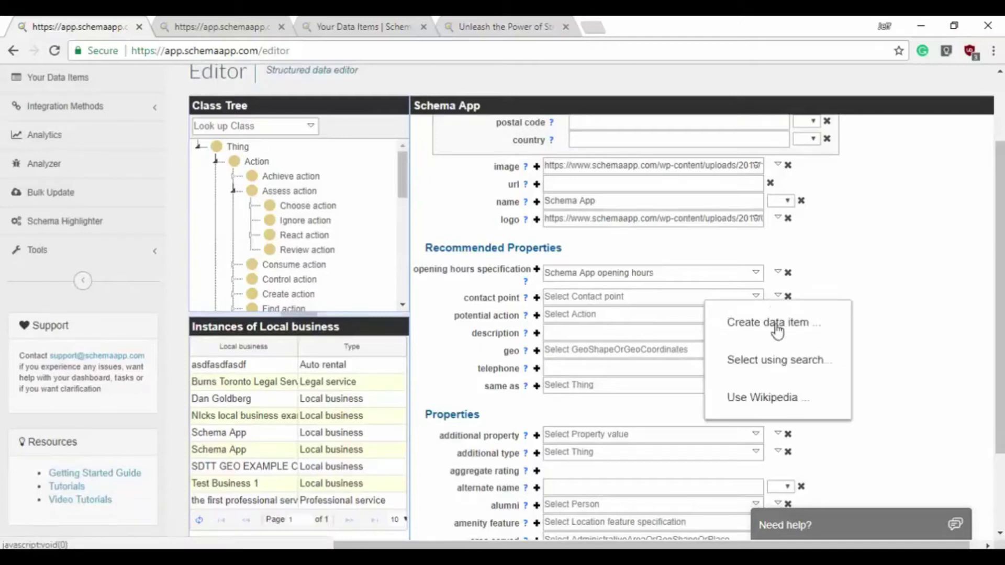
{"action": "left_click", "coordinate": [777, 327]}
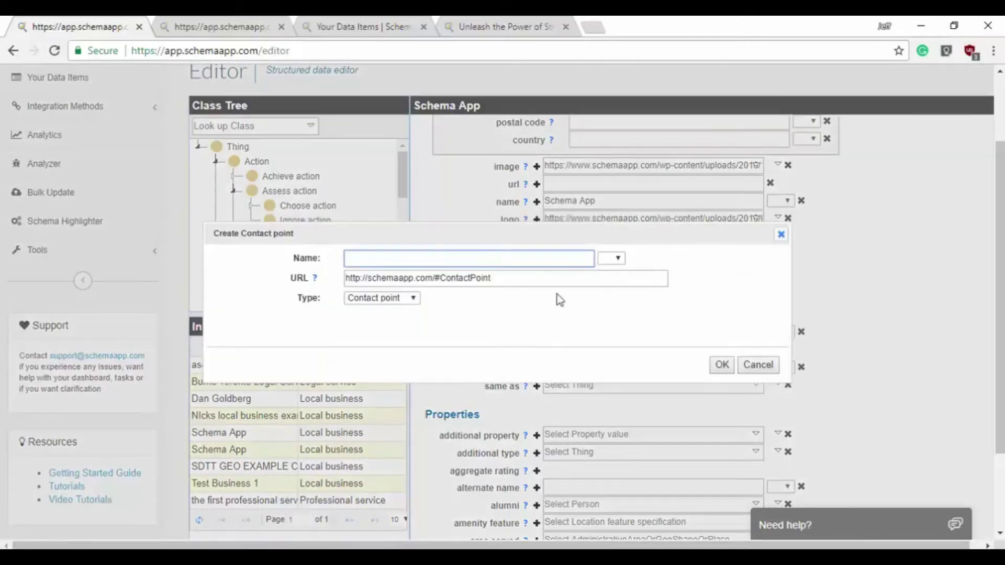
{"action": "left_click", "coordinate": [489, 29]}
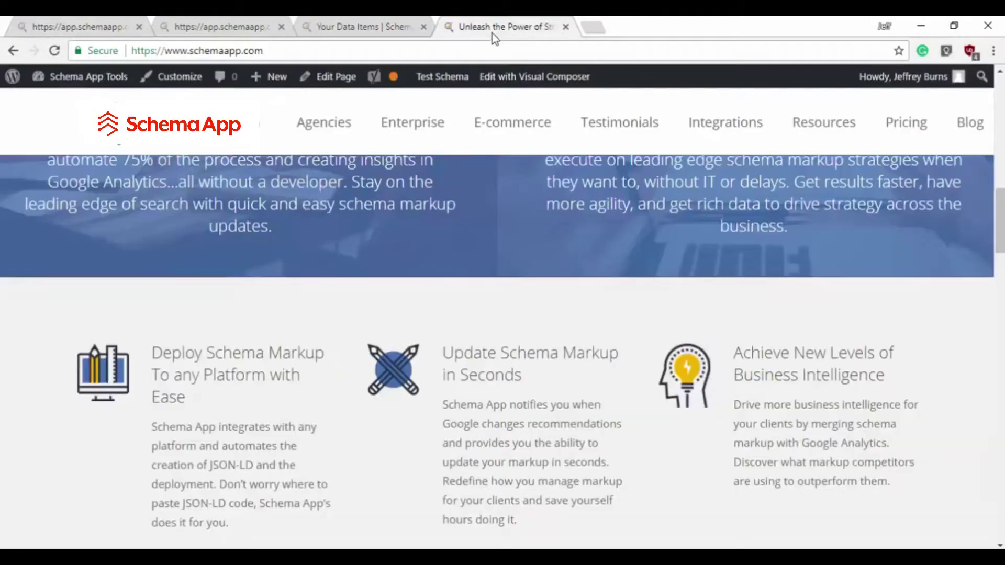
{"action": "scroll", "coordinate": [786, 344], "scroll_direction": "down", "scroll_amount": 5}
{"action": "scroll", "coordinate": [786, 344], "scroll_direction": "down", "scroll_amount": 10}
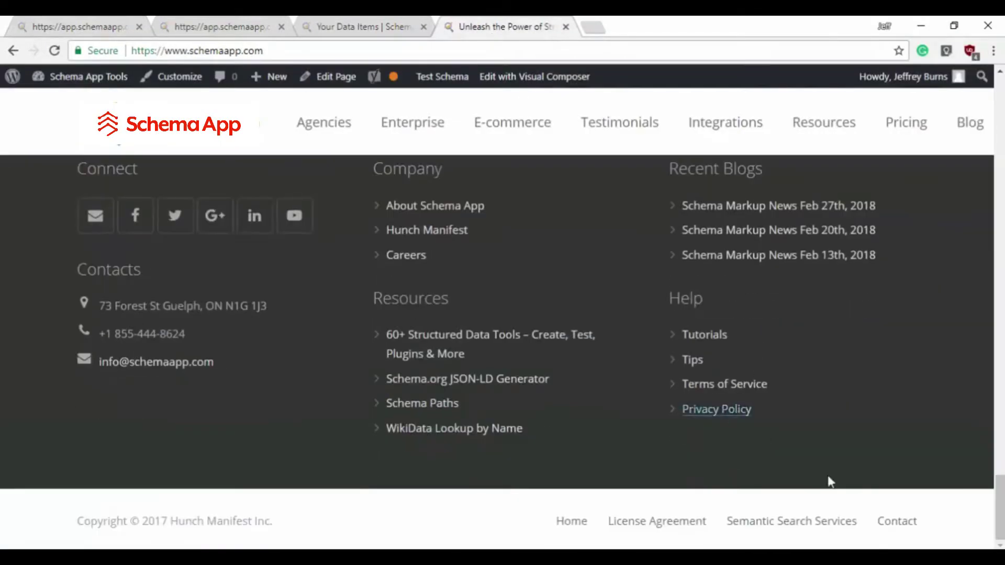
{"action": "left_click", "coordinate": [898, 522]}
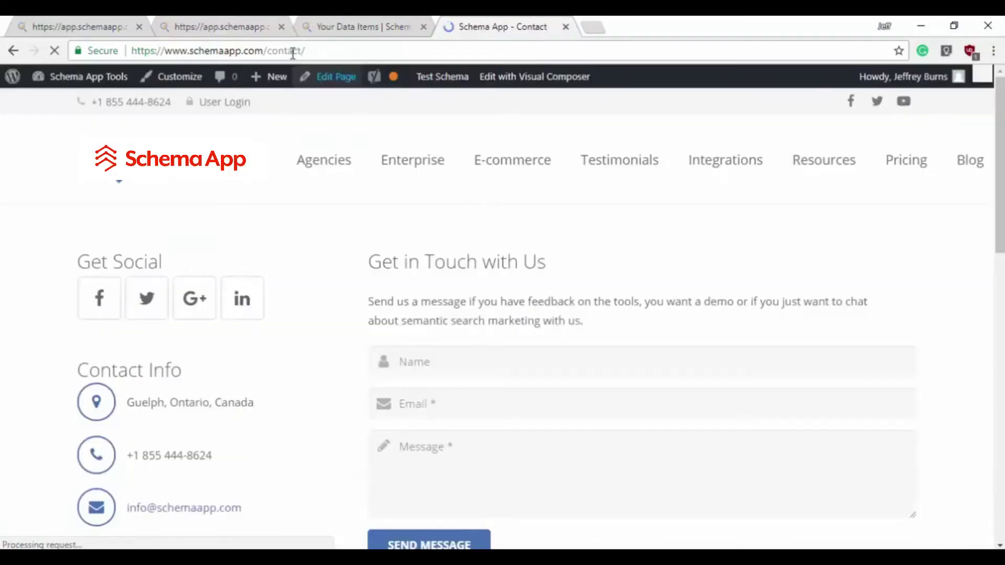
{"action": "left_click", "coordinate": [313, 51]}
{"action": "key", "text": "ctrl+c"}
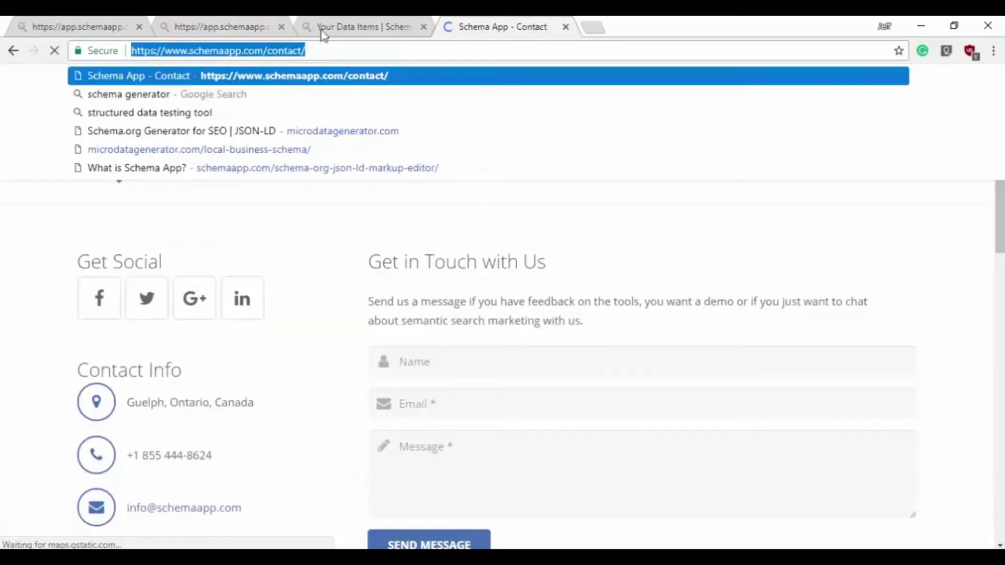
{"action": "left_click", "coordinate": [125, 17]}
{"action": "left_click", "coordinate": [381, 260]}
{"action": "type", "text": "Schema App Contact Page"}
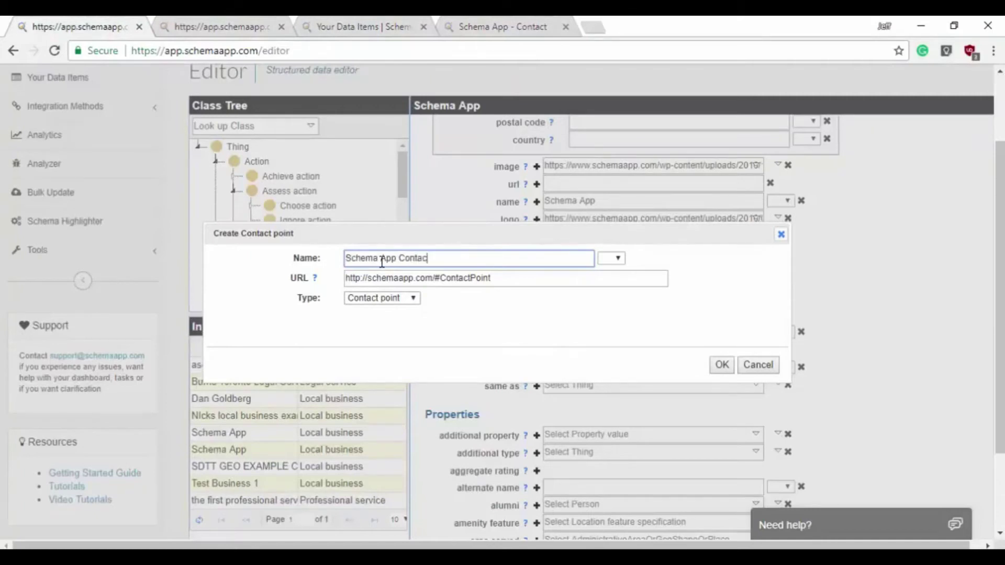
{"action": "triple_click", "coordinate": [506, 278]}
{"action": "key", "text": "ctrl+v"}
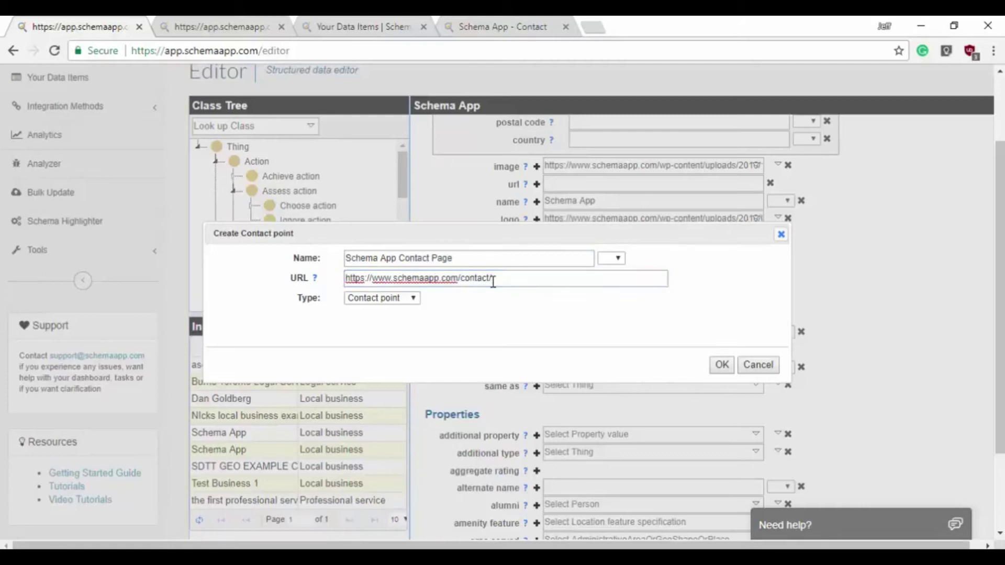
{"action": "left_click", "coordinate": [511, 298]}
{"action": "left_click", "coordinate": [722, 365]}
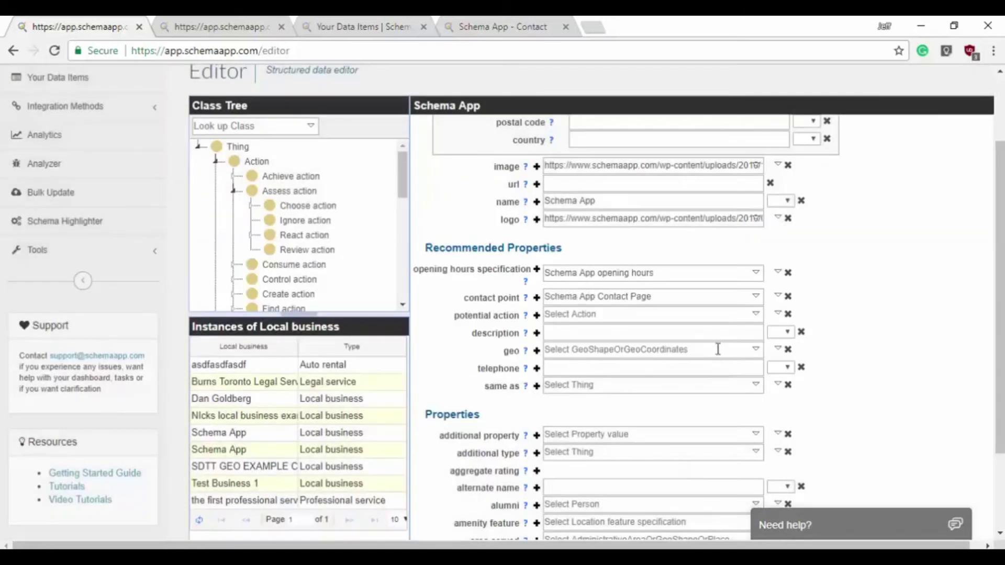
{"action": "scroll", "coordinate": [834, 281], "scroll_direction": "down", "scroll_amount": 1}
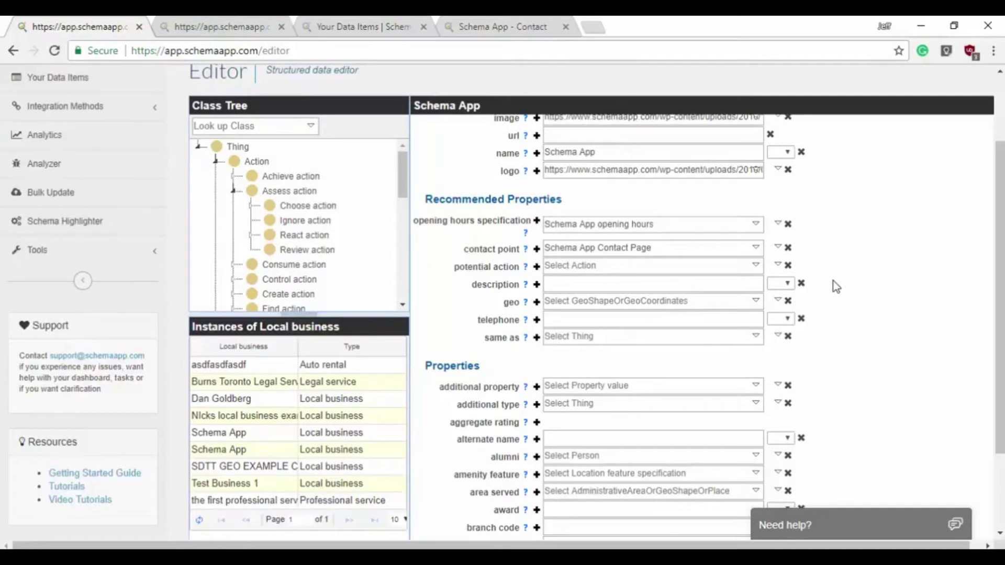
{"action": "scroll", "coordinate": [834, 281], "scroll_direction": "up", "scroll_amount": 1}
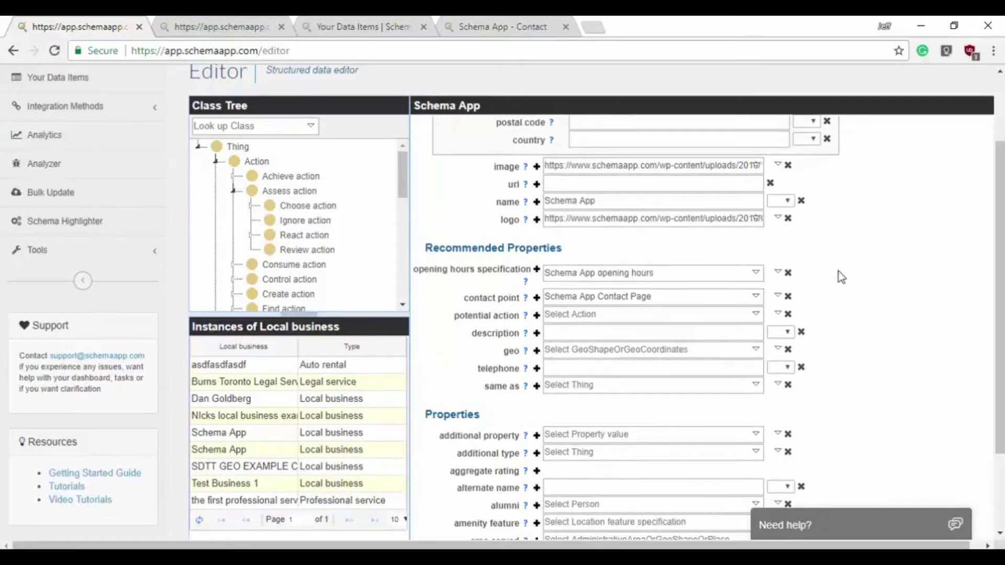
{"action": "mouse_move", "coordinate": [525, 173]}
{"action": "scroll", "coordinate": [880, 289], "scroll_direction": "down", "scroll_amount": 2}
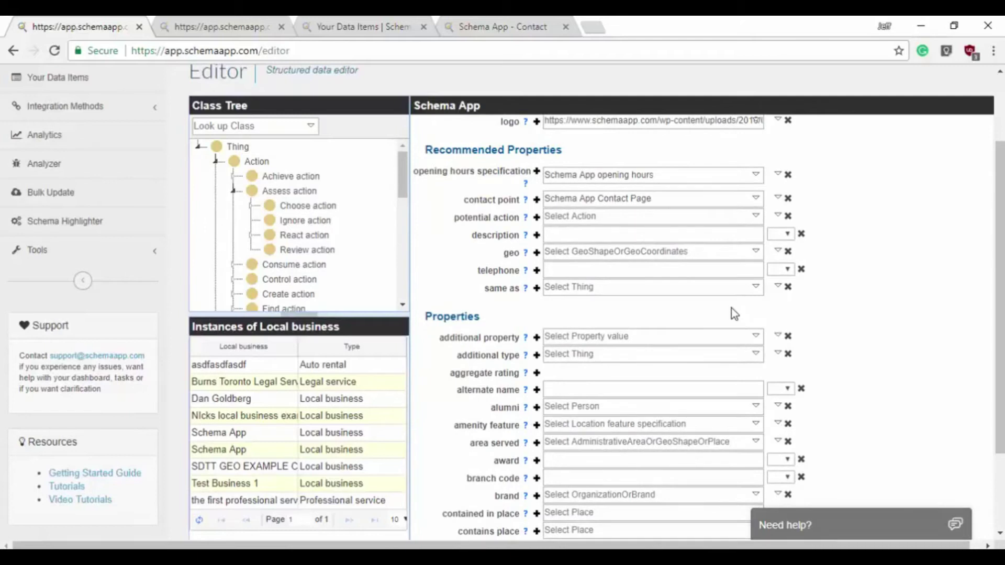
- Copy the Facebook profile link from the contact page and add it as the first same as URL
{"action": "mouse_move", "coordinate": [525, 289]}
{"action": "left_click", "coordinate": [534, 24]}
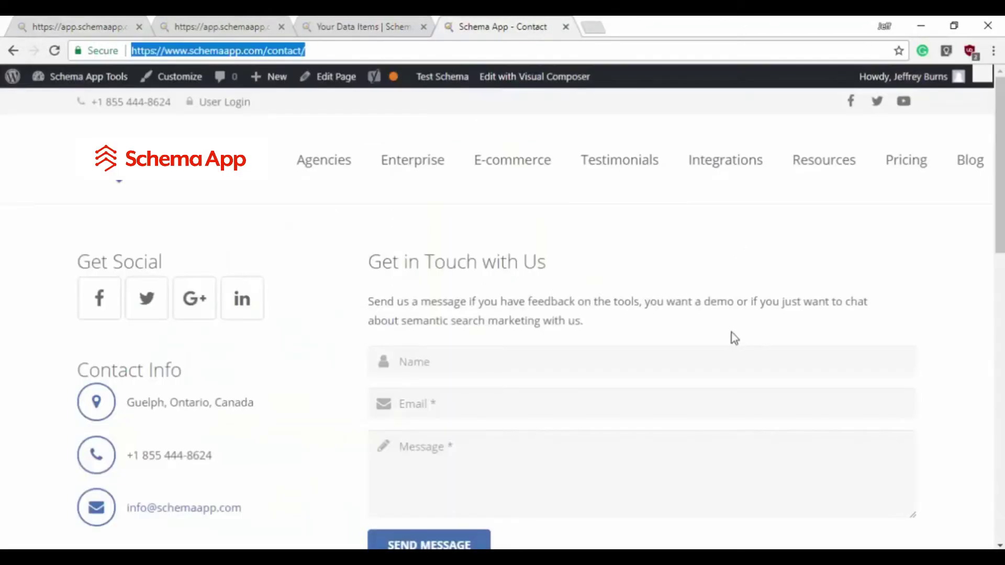
{"action": "scroll", "coordinate": [730, 335], "scroll_direction": "down", "scroll_amount": 10}
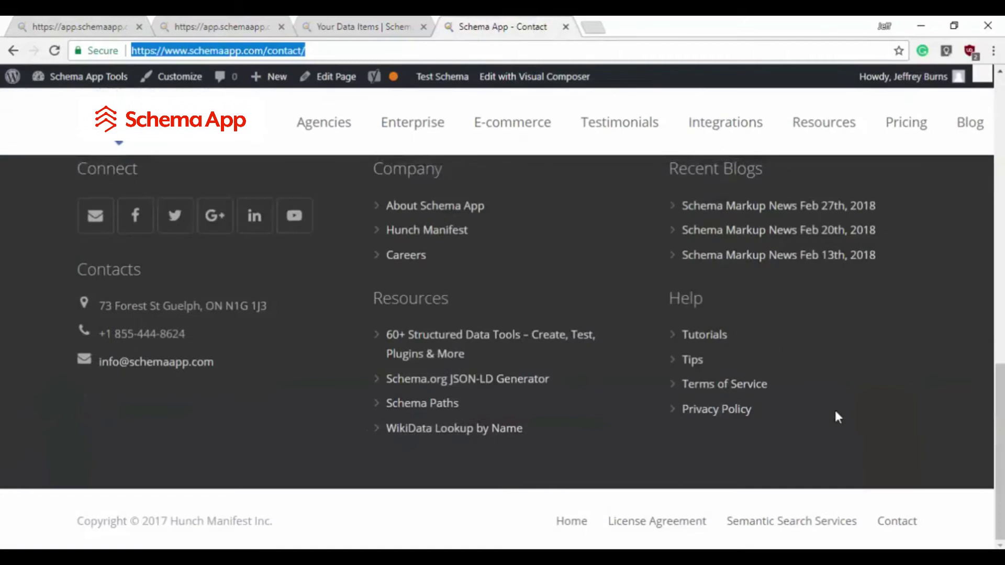
{"action": "scroll", "coordinate": [799, 429], "scroll_direction": "up", "scroll_amount": 5}
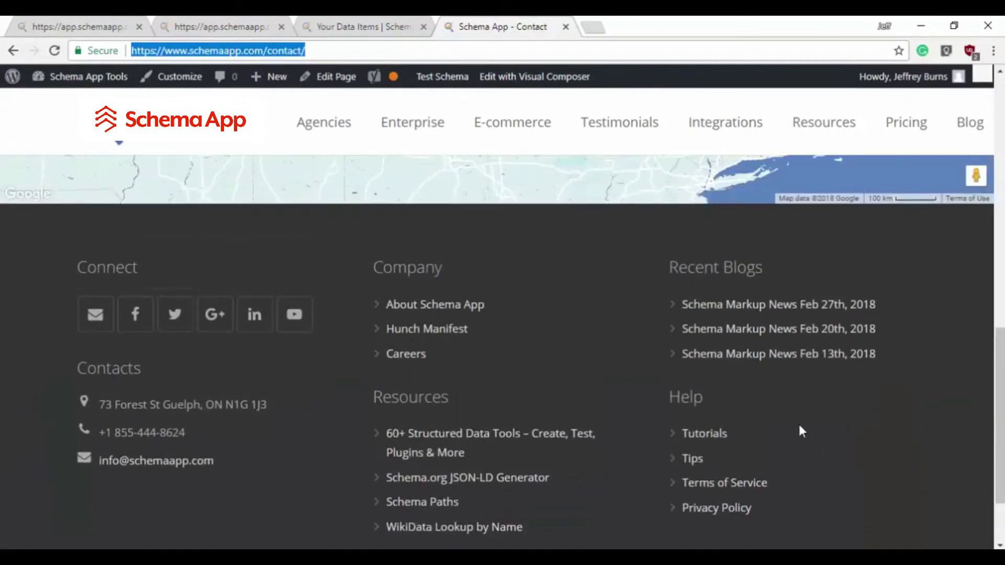
{"action": "scroll", "coordinate": [802, 423], "scroll_direction": "up", "scroll_amount": 6}
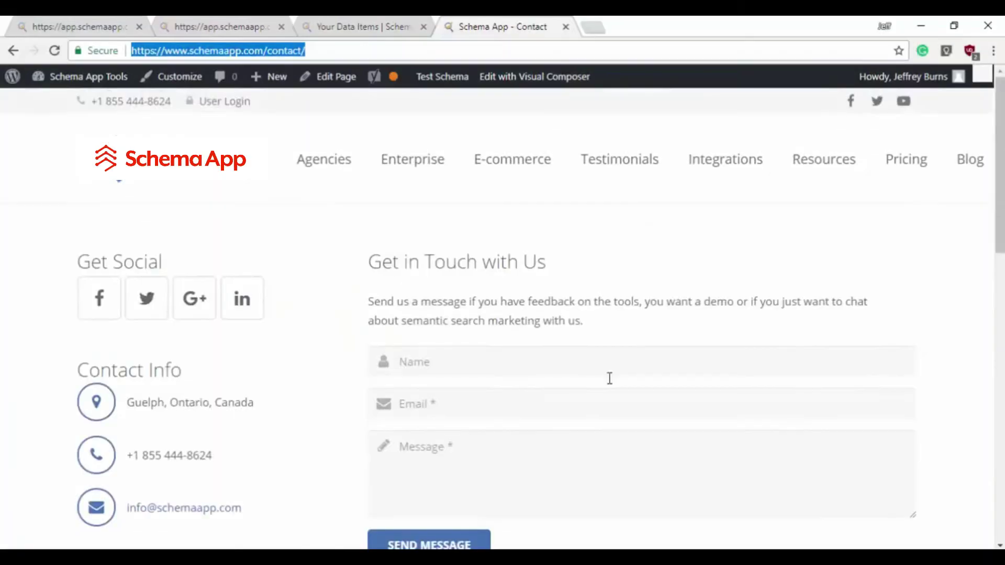
{"action": "right_click", "coordinate": [97, 288]}
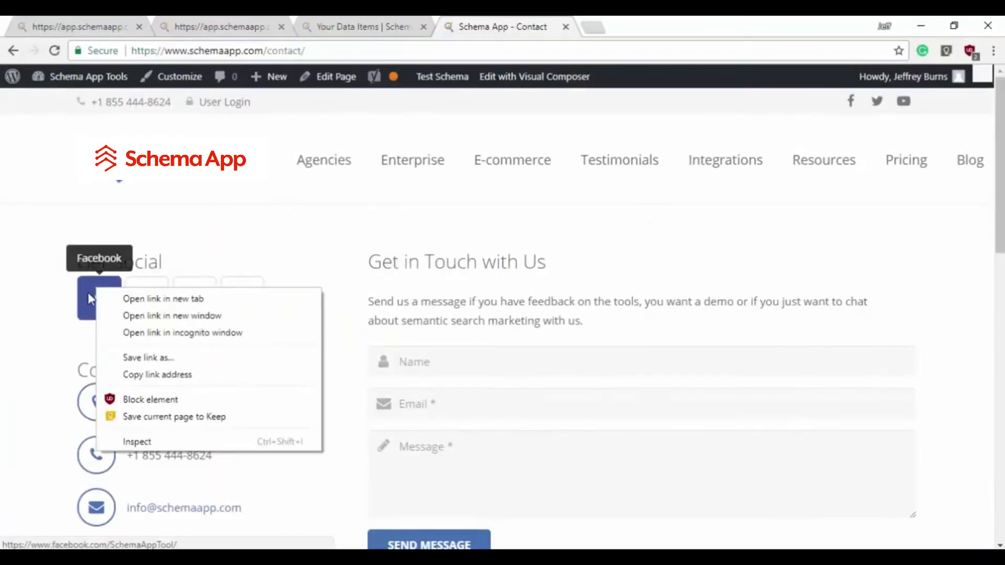
{"action": "left_click", "coordinate": [196, 374]}
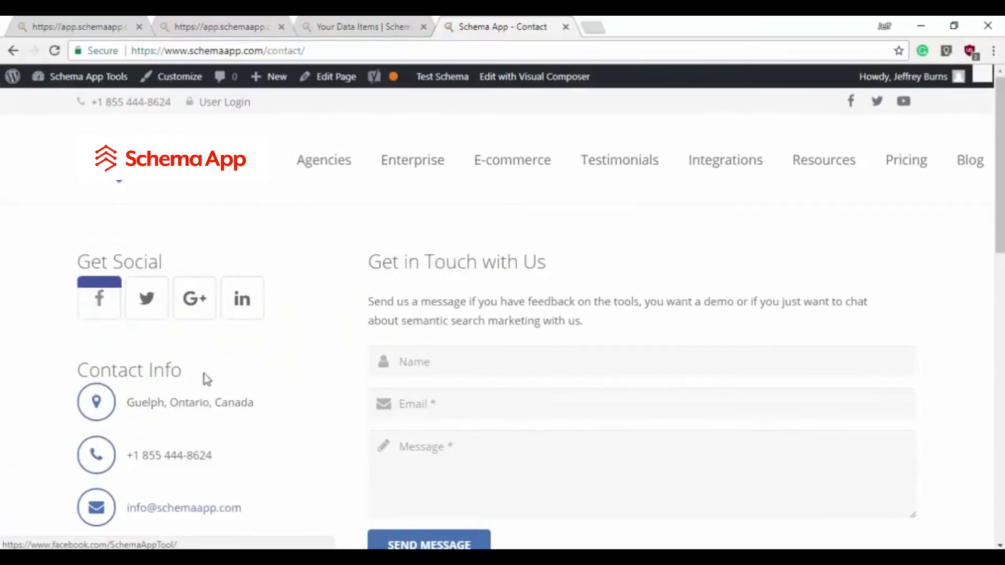
{"action": "left_click", "coordinate": [88, 23]}
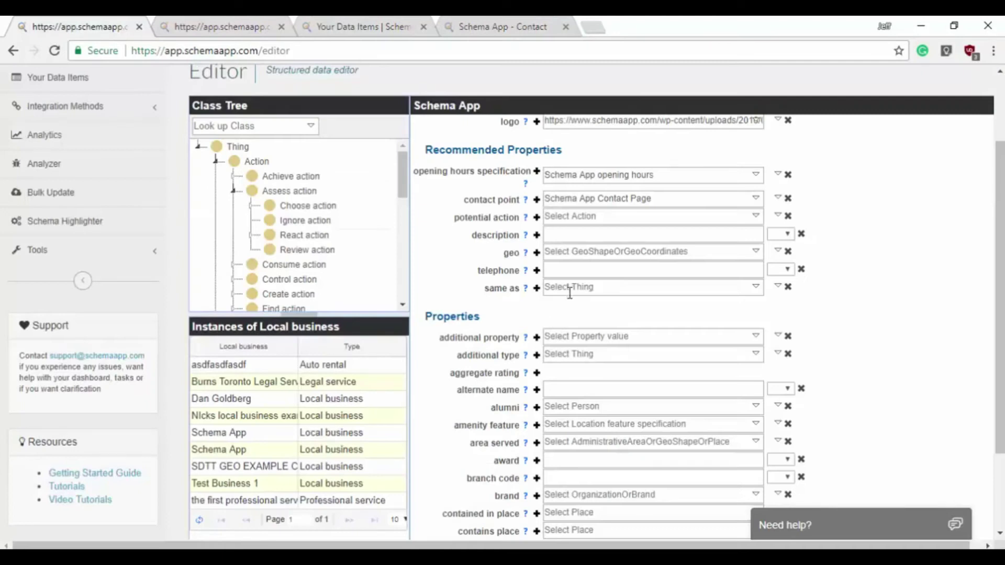
{"action": "left_click", "coordinate": [571, 289]}
{"action": "key", "text": "ctrl+v"}
{"action": "left_click", "coordinate": [543, 302]}
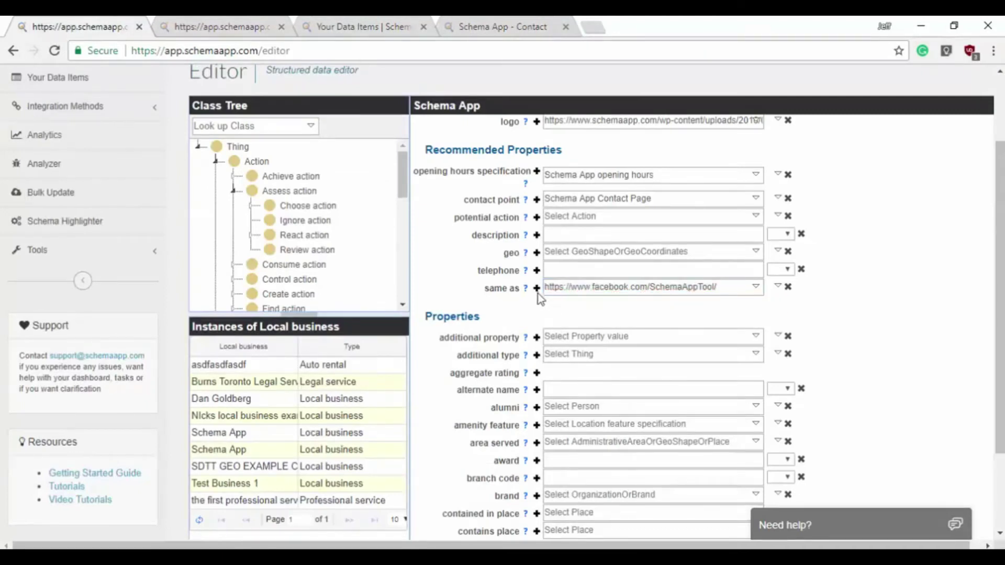
- Add more same as entries and paste the Twitter profile link as the second one
{"action": "left_click", "coordinate": [537, 290]}
{"action": "left_click", "coordinate": [537, 289]}
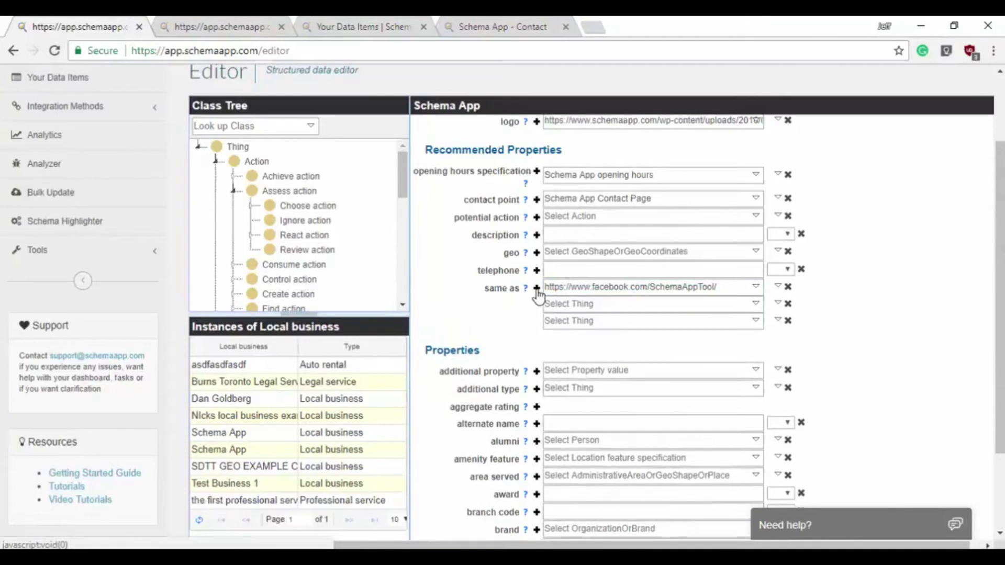
{"action": "left_click", "coordinate": [510, 27]}
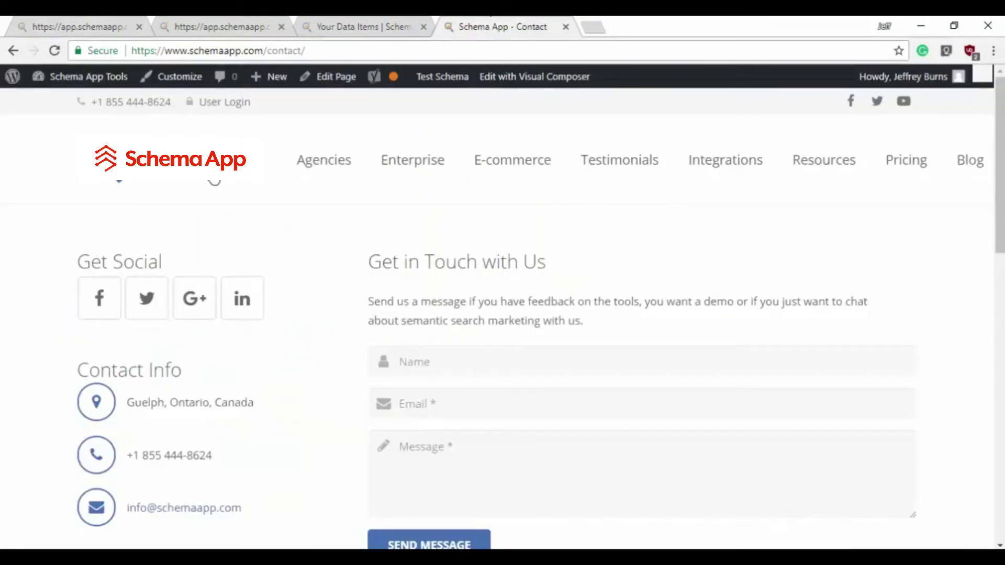
{"action": "right_click", "coordinate": [153, 299]}
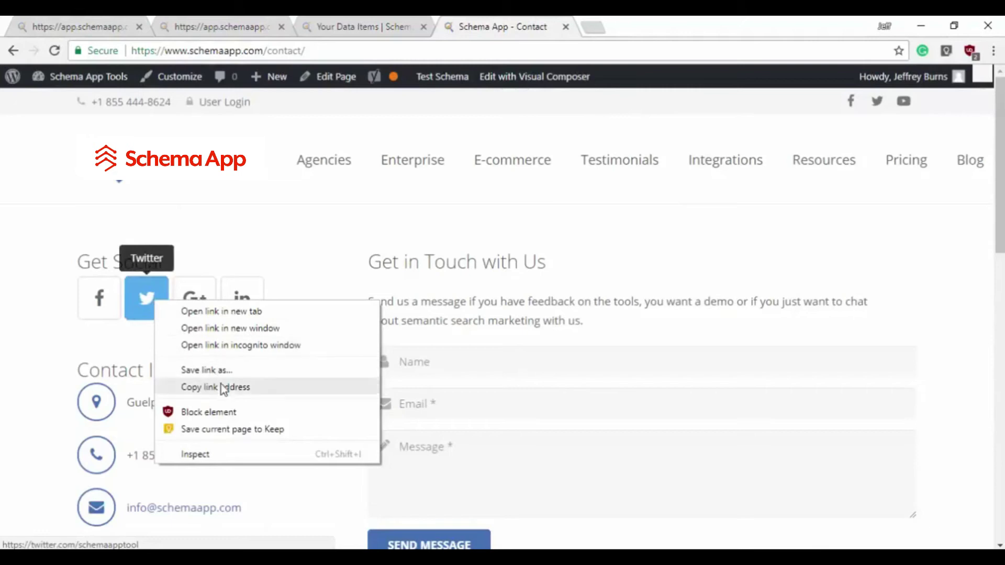
{"action": "left_click", "coordinate": [260, 387]}
{"action": "key", "text": "ctrl+1"}
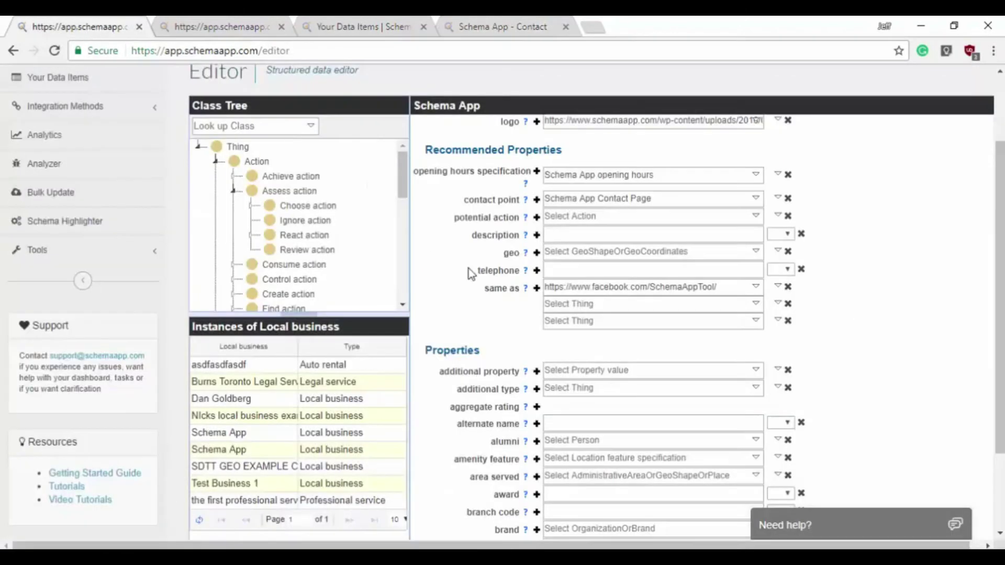
{"action": "left_click", "coordinate": [578, 304]}
{"action": "key", "text": "ctrl+v"}
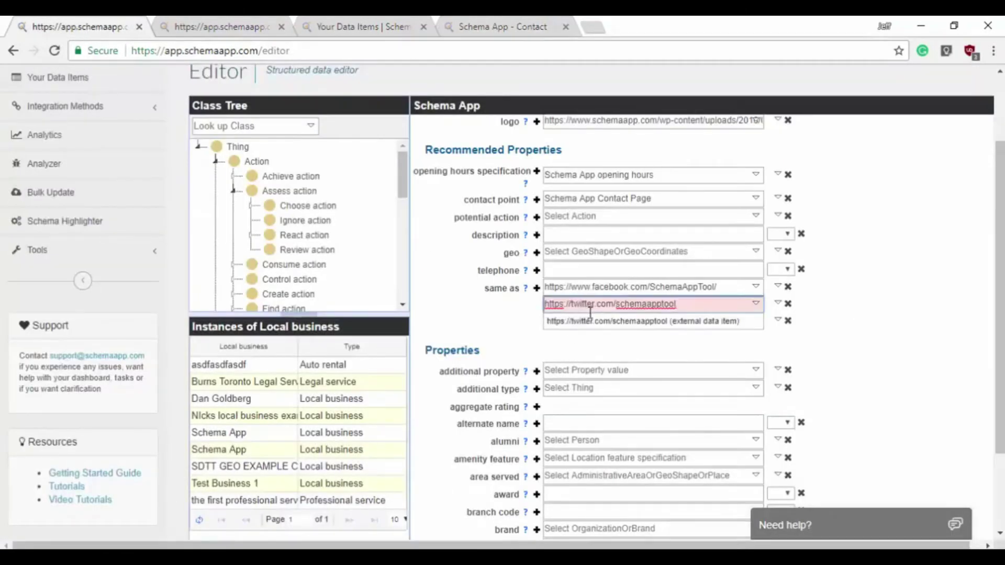
{"action": "left_click", "coordinate": [591, 321]}
- Copy the Google+ page link and paste it as the third same as URL
{"action": "key", "text": "ctrl+4"}
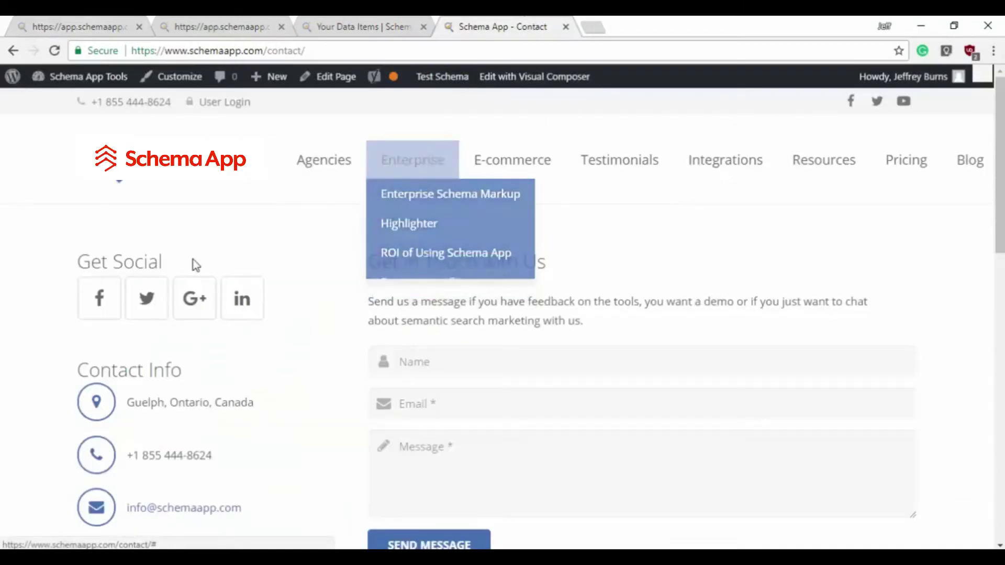
{"action": "right_click", "coordinate": [196, 284]}
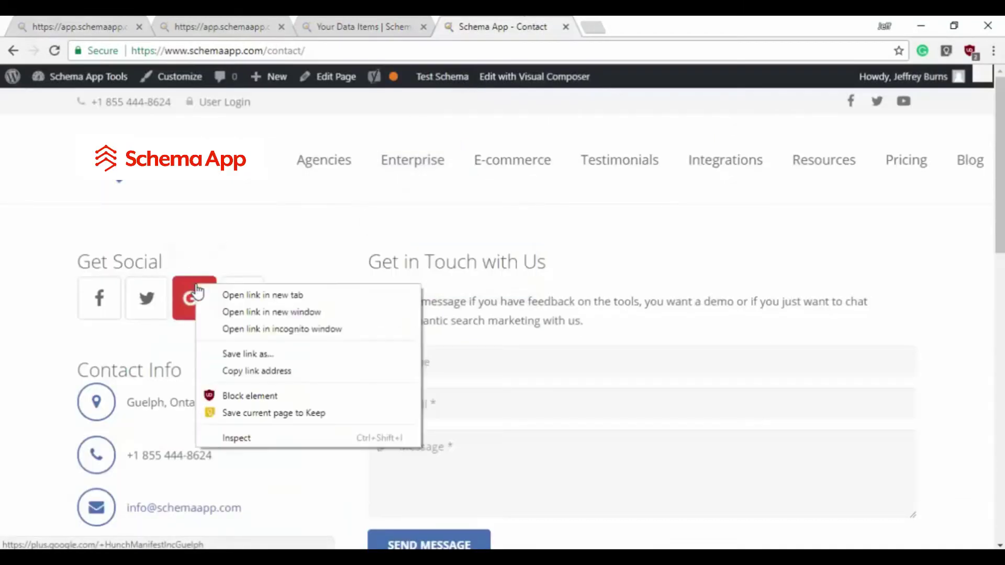
{"action": "left_click", "coordinate": [277, 376]}
{"action": "key", "text": "ctrl+1"}
{"action": "left_click", "coordinate": [630, 321]}
{"action": "key", "text": "ctrl+v"}
{"action": "left_click", "coordinate": [652, 340]}
{"action": "left_click", "coordinate": [827, 366]}
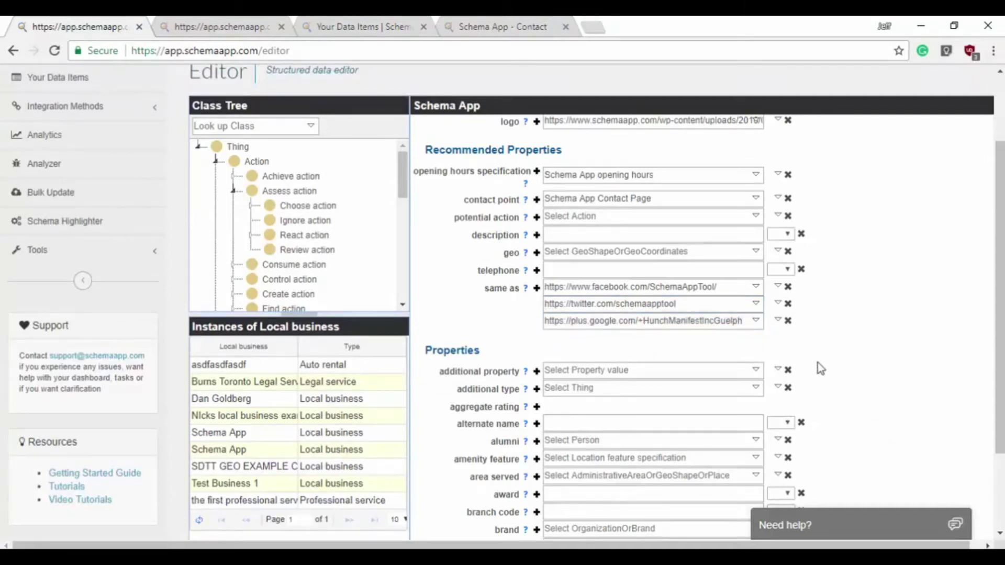
{"action": "left_click", "coordinate": [525, 288]}
{"action": "left_click_drag", "start_coordinate": [436, 226], "coordinate": [420, 226]}
{"action": "left_click", "coordinate": [493, 344]}
{"action": "left_click", "coordinate": [525, 390]}
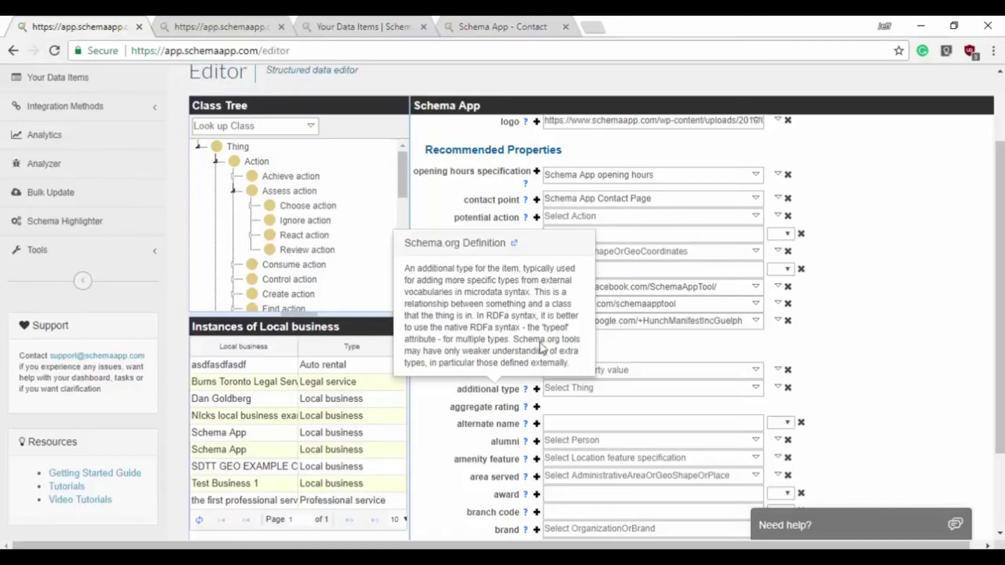
{"action": "left_click", "coordinate": [599, 30]}
{"action": "type", "text": "dentist"}
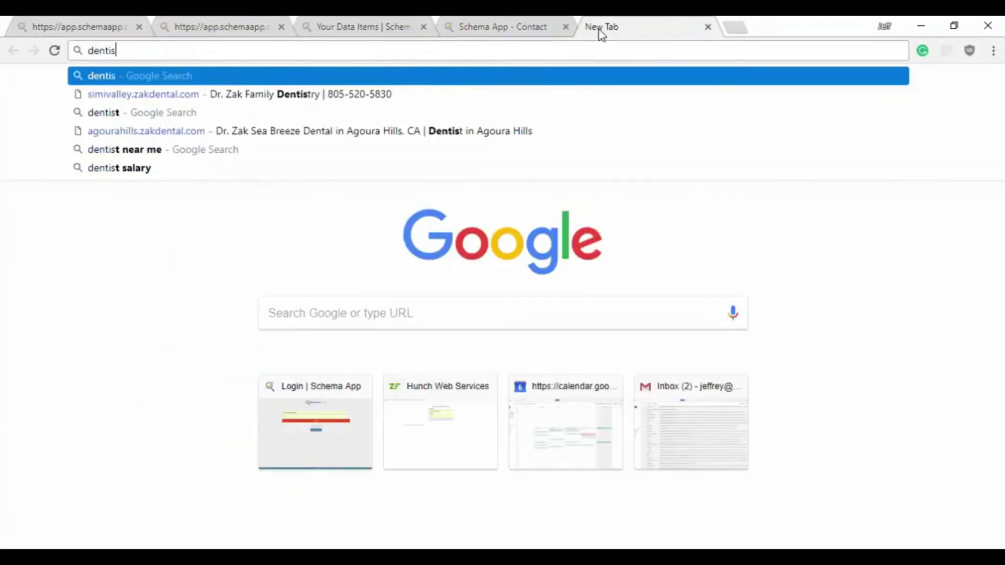
{"action": "key", "text": "ctrl+w"}
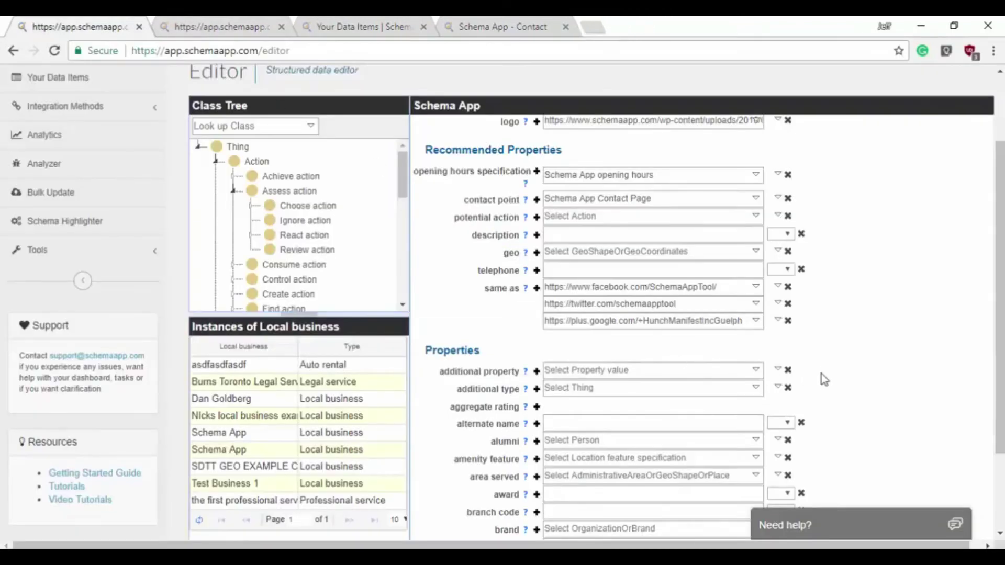
- Search Wikipedia for 'Dentist' and link the dentist occupation article as the additional type
{"action": "left_click", "coordinate": [780, 387]}
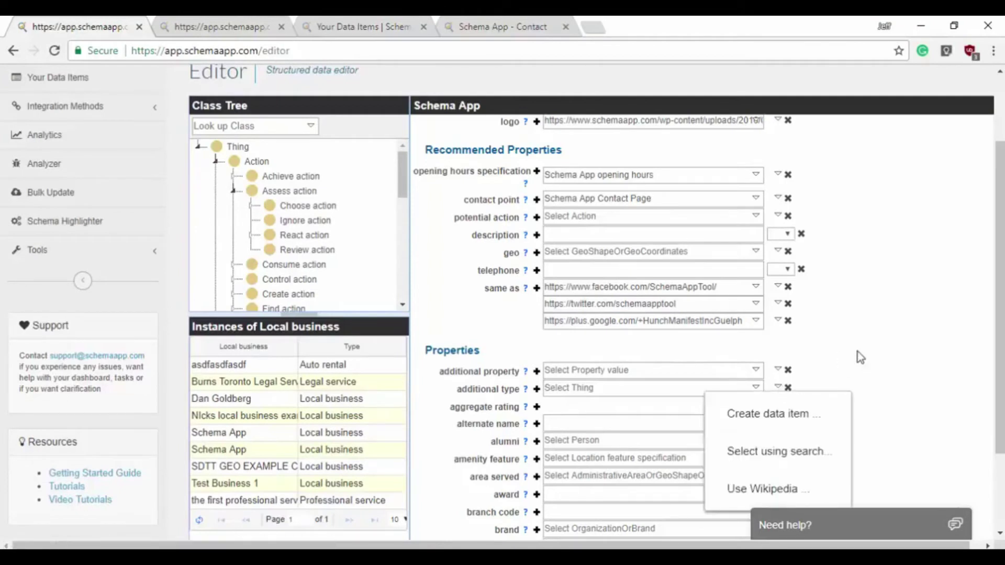
{"action": "left_click", "coordinate": [821, 500]}
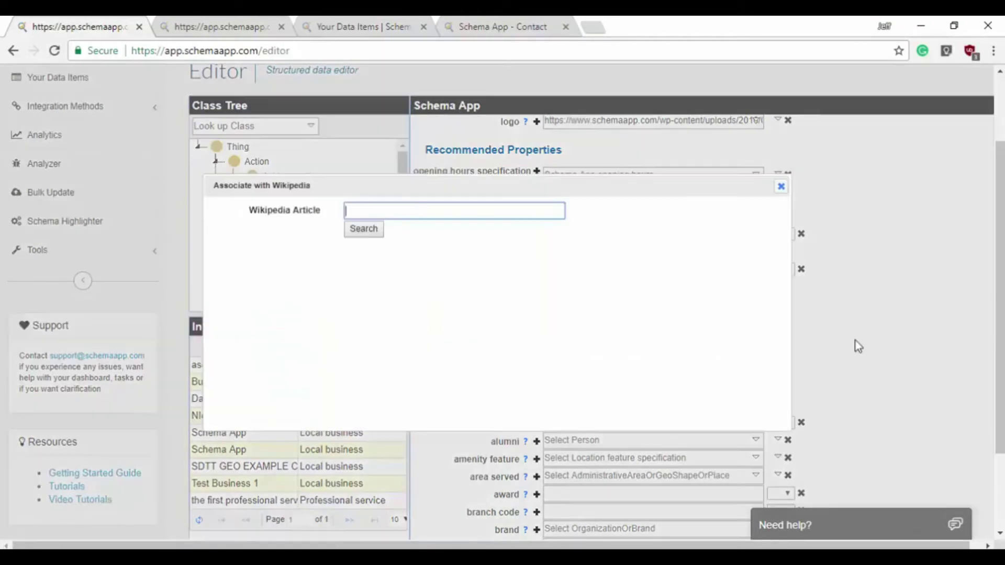
{"action": "type", "text": "Dentist"}
{"action": "left_click", "coordinate": [376, 231]}
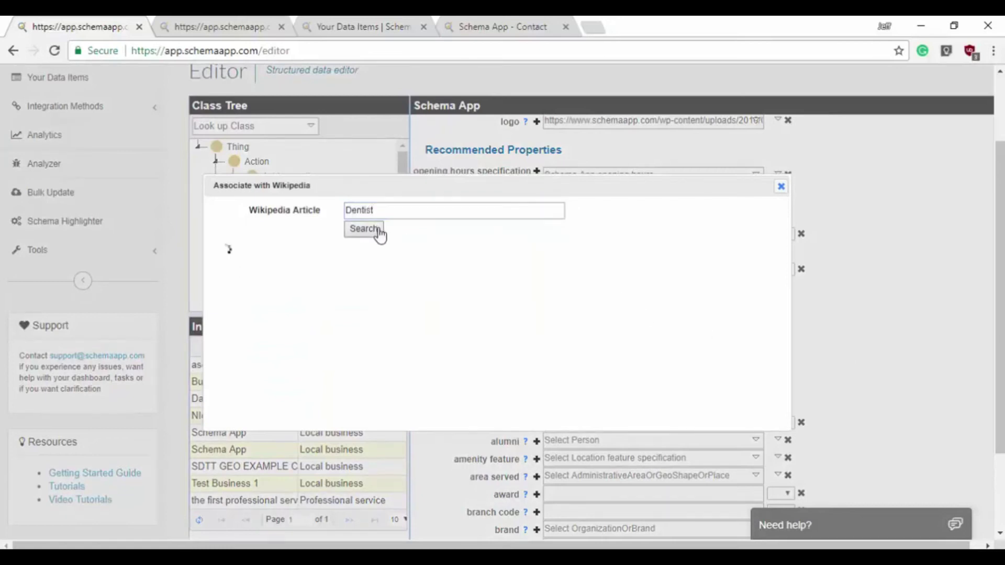
{"action": "left_click", "coordinate": [353, 246]}
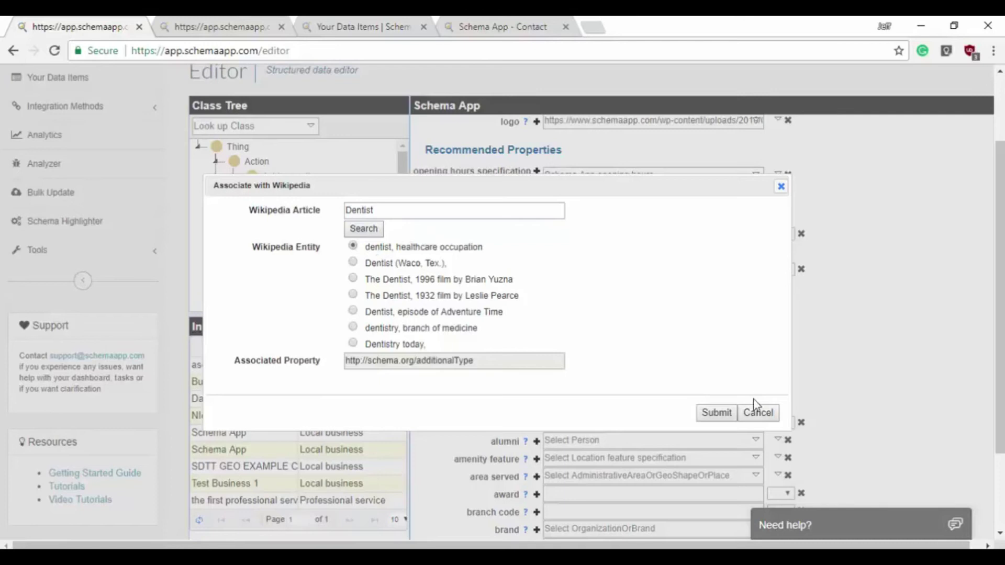
{"action": "left_click", "coordinate": [715, 413]}
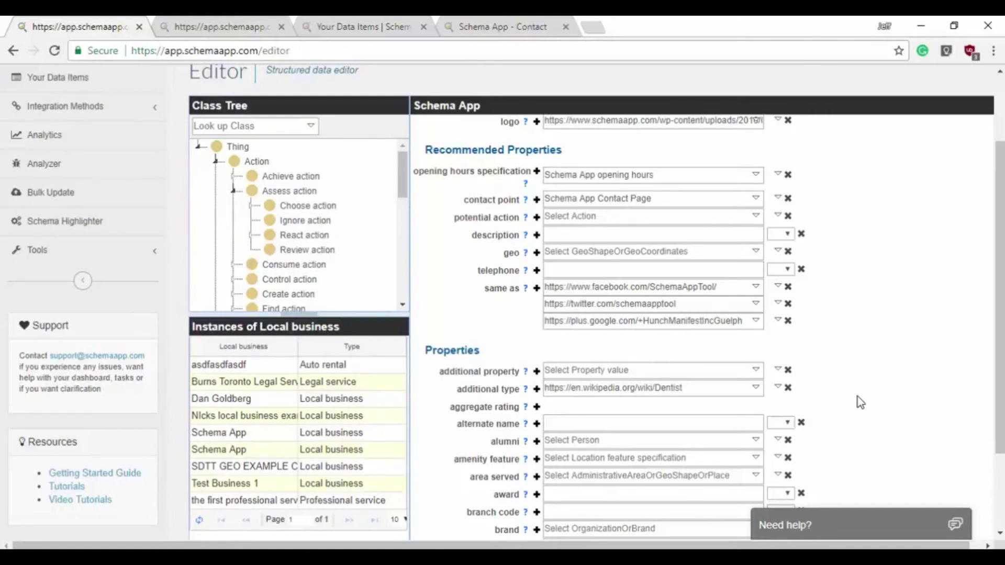
{"action": "scroll", "coordinate": [860, 402], "scroll_direction": "down", "scroll_amount": 1}
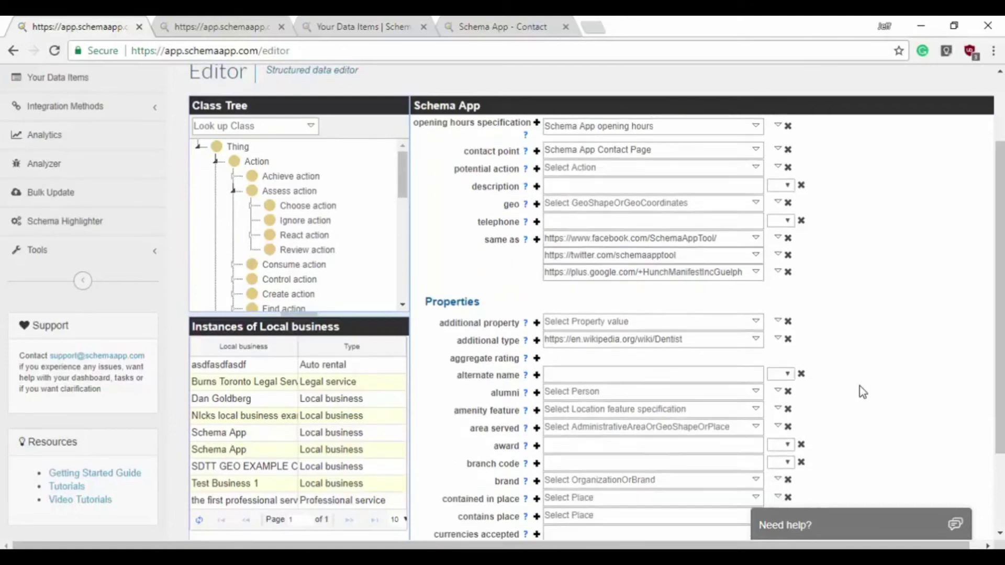
{"action": "scroll", "coordinate": [864, 390], "scroll_direction": "up", "scroll_amount": 6}
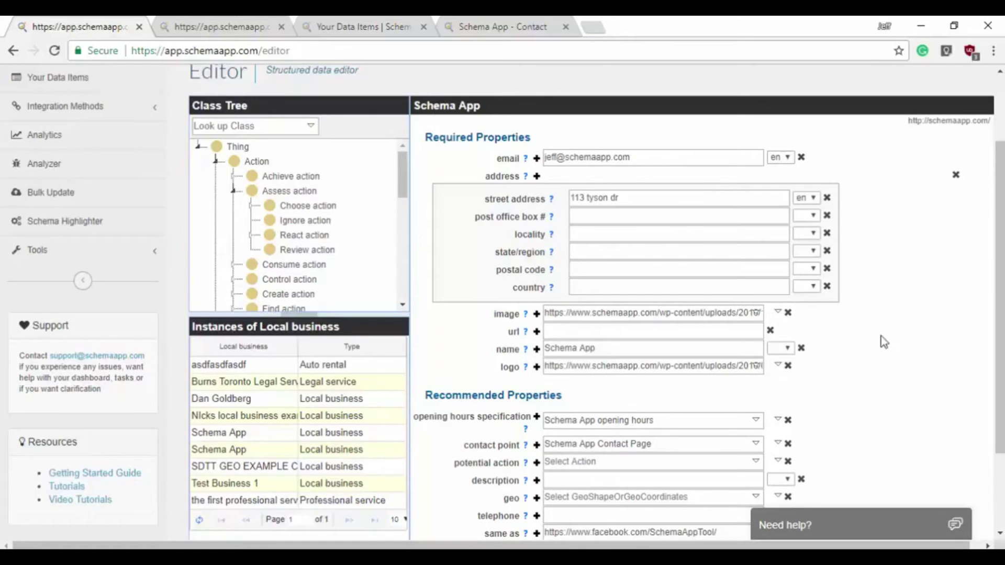
{"action": "scroll", "coordinate": [837, 341], "scroll_direction": "down", "scroll_amount": 2}
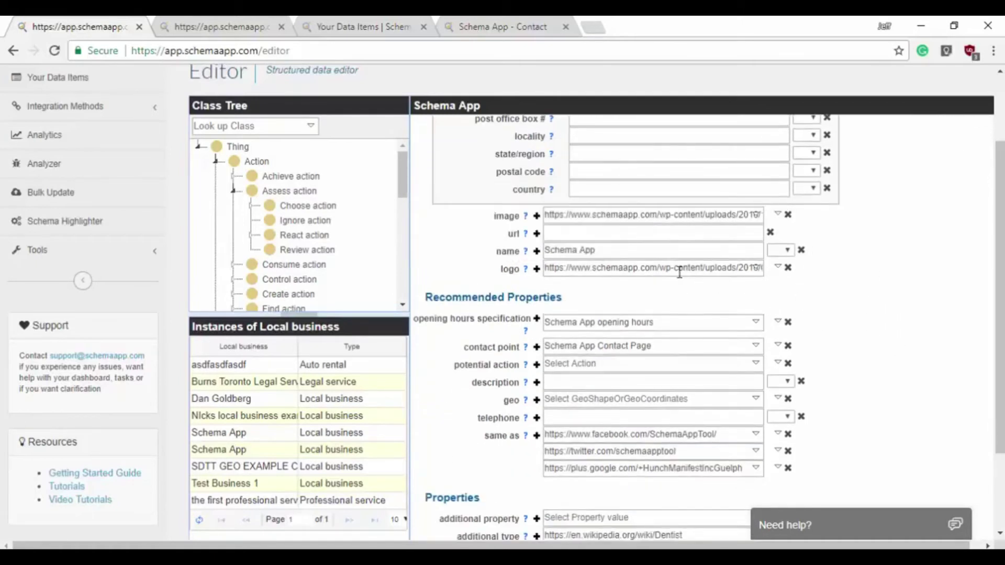
{"action": "scroll", "coordinate": [858, 316], "scroll_direction": "down", "scroll_amount": 2}
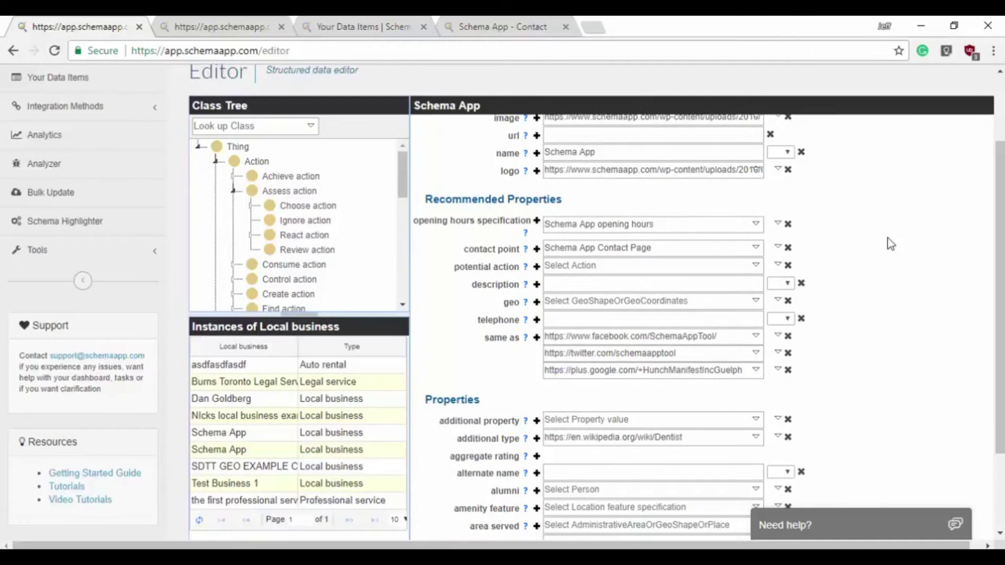
{"action": "scroll", "coordinate": [828, 345], "scroll_direction": "down", "scroll_amount": 2}
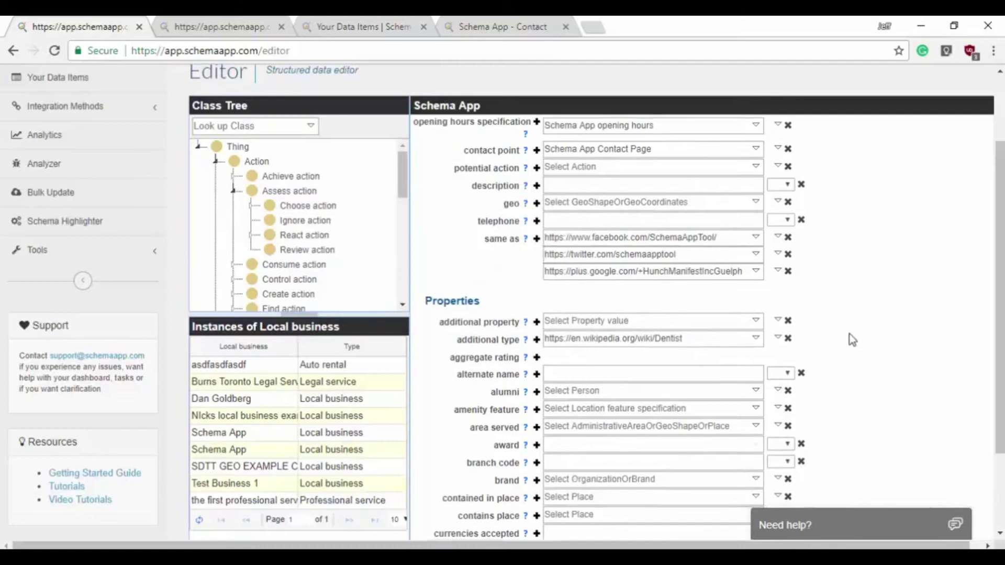
{"action": "scroll", "coordinate": [849, 334], "scroll_direction": "down", "scroll_amount": 10}
- Save the local business and confirm Save Changes in the Validation Results dialog despite warnings
{"action": "left_click", "coordinate": [623, 457]}
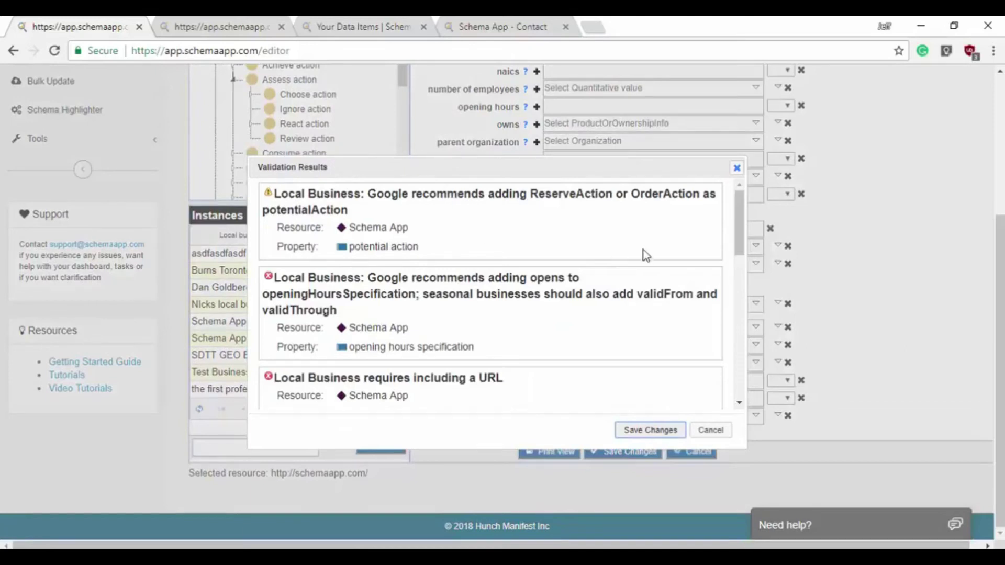
{"action": "left_click_drag", "start_coordinate": [605, 162], "coordinate": [602, 116]}
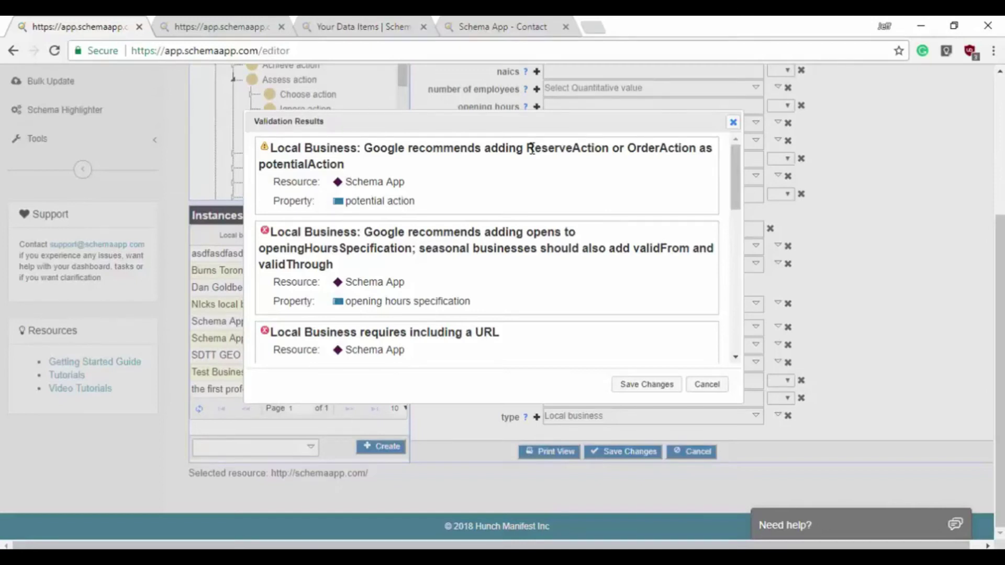
{"action": "left_click", "coordinate": [649, 390]}
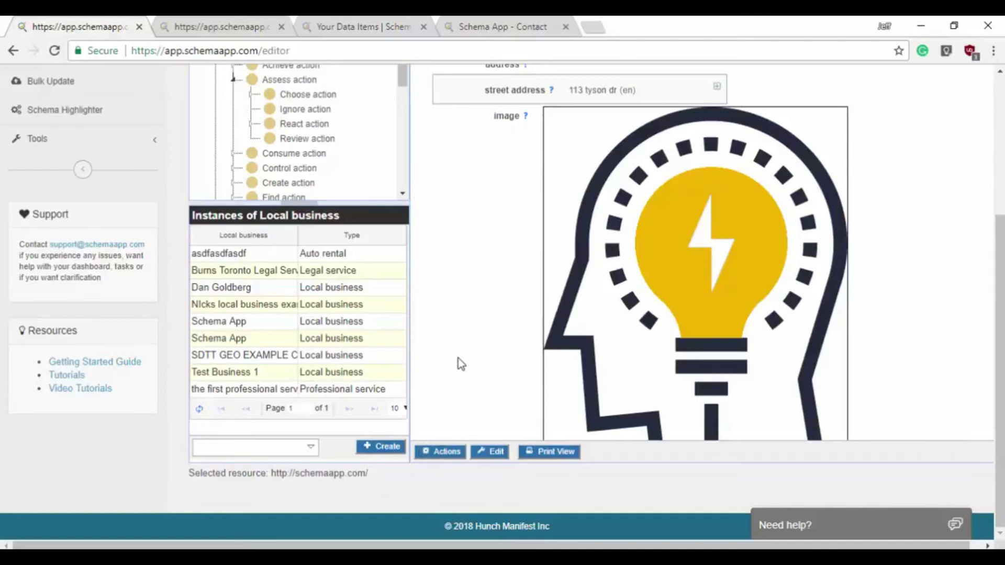
- Scroll the saved business record and follow its Schema App Contact Page contact point link
{"action": "scroll", "coordinate": [466, 346], "scroll_direction": "up", "scroll_amount": 2}
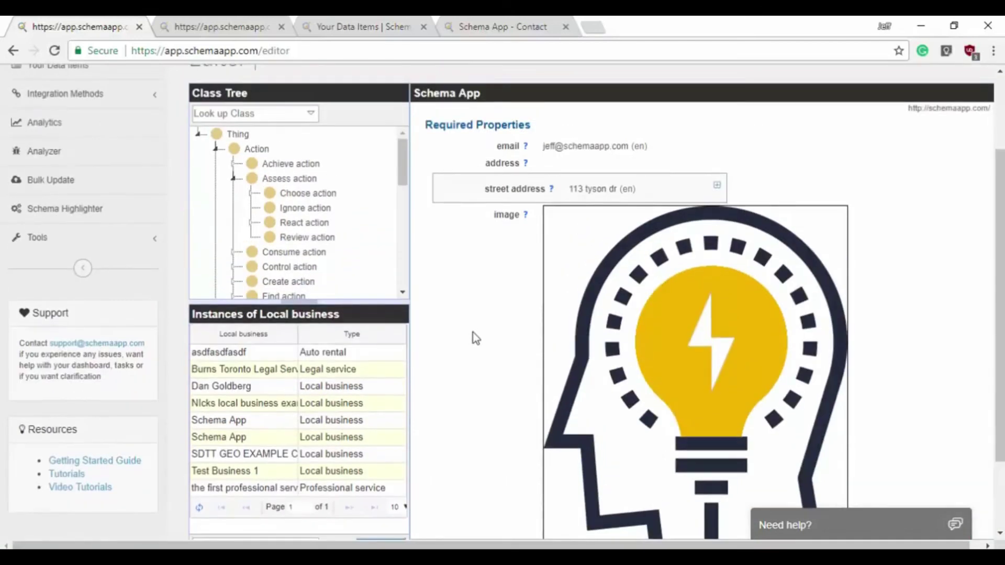
{"action": "scroll", "coordinate": [1000, 222], "scroll_direction": "down", "scroll_amount": 1}
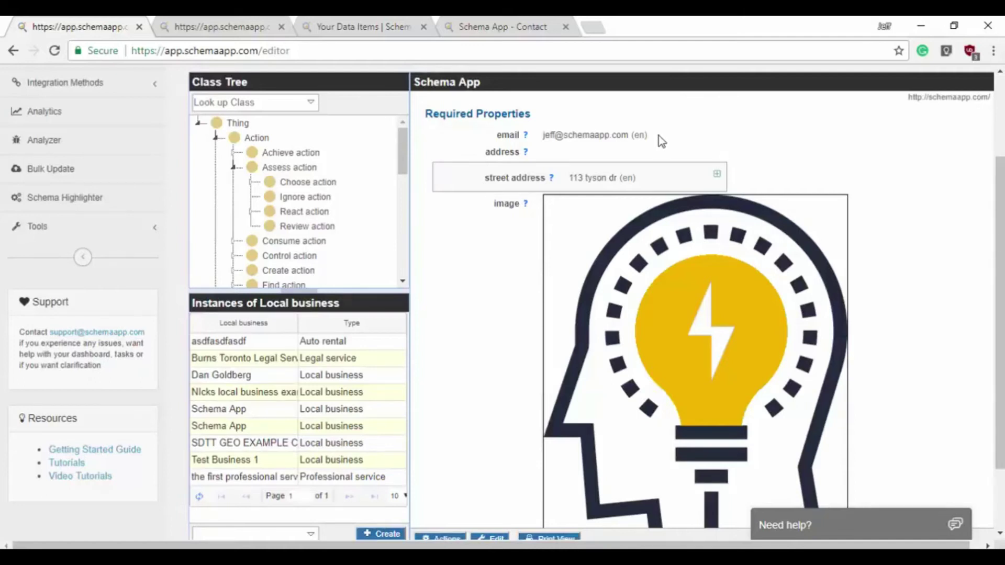
{"action": "scroll", "coordinate": [499, 145], "scroll_direction": "down", "scroll_amount": 2}
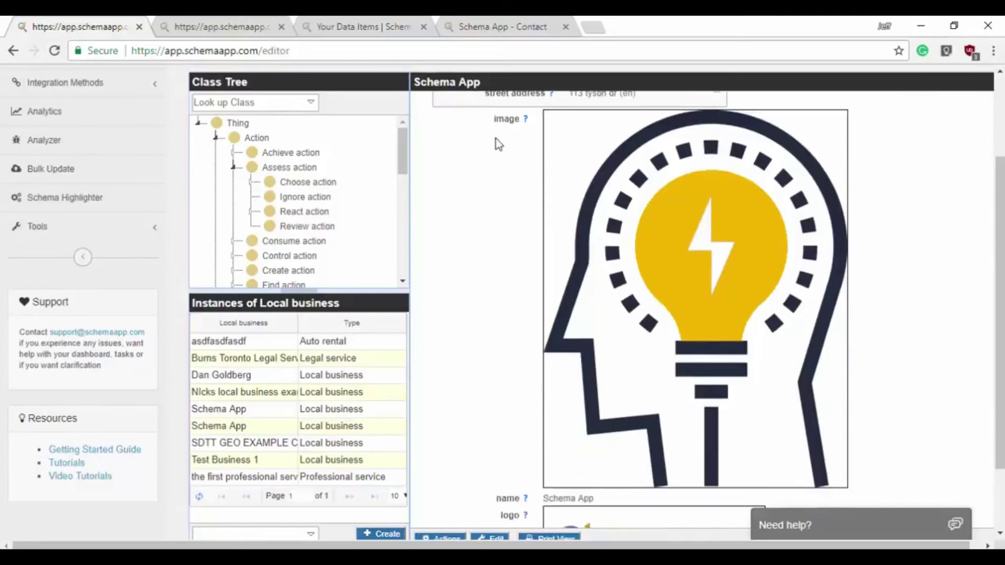
{"action": "scroll", "coordinate": [499, 145], "scroll_direction": "down", "scroll_amount": 6}
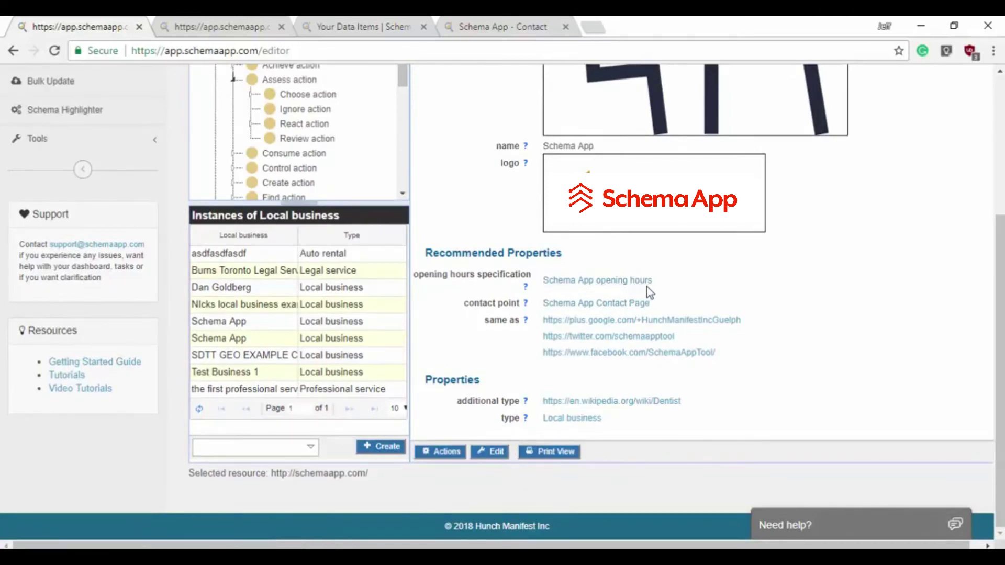
{"action": "left_click", "coordinate": [605, 304]}
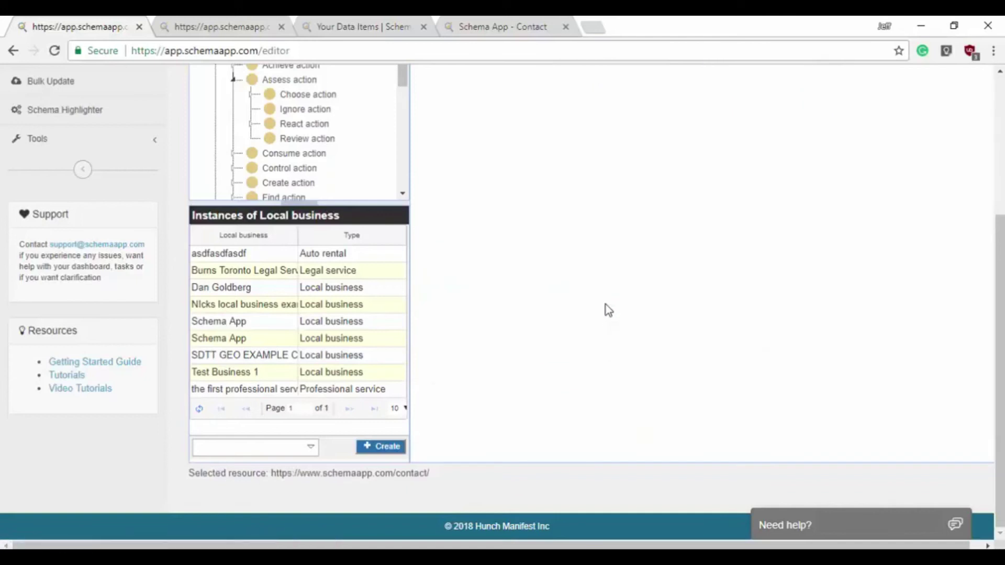
- Start editing the contact page item and enter the contact point's telephone number
{"action": "left_click_drag", "start_coordinate": [1001, 269], "coordinate": [1003, 216]}
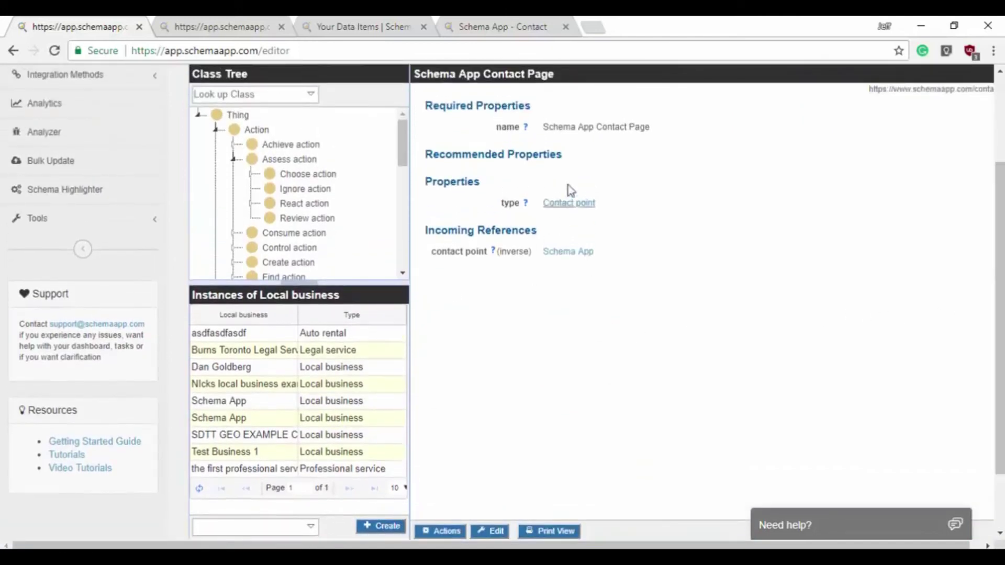
{"action": "left_click_drag", "start_coordinate": [658, 127], "coordinate": [542, 127]}
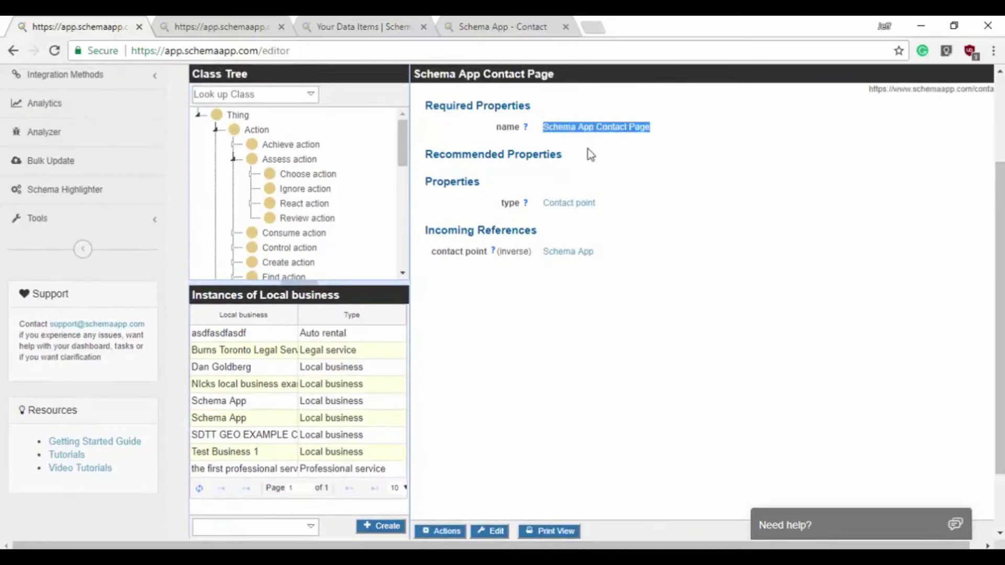
{"action": "left_click", "coordinate": [591, 155]}
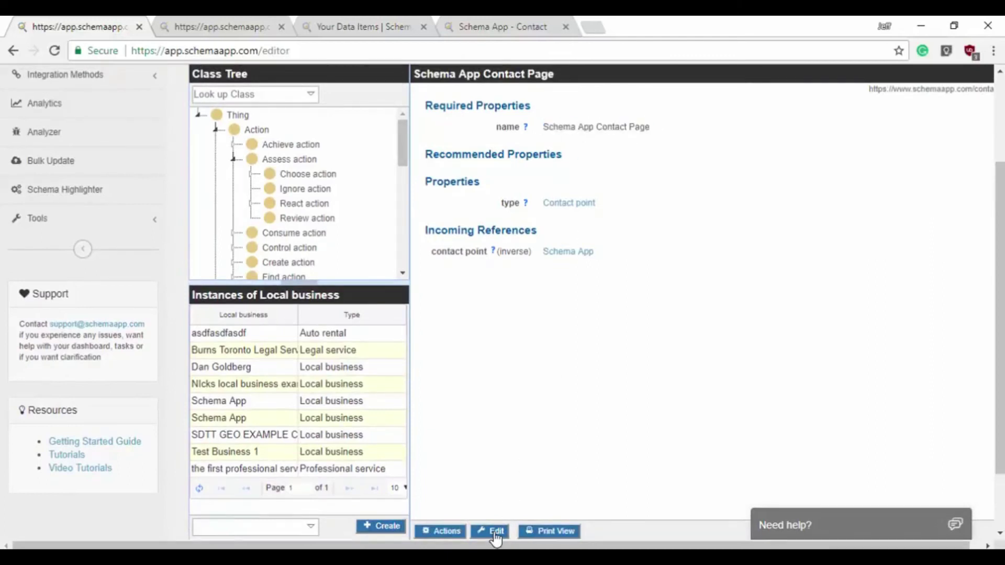
{"action": "left_click", "coordinate": [494, 532]}
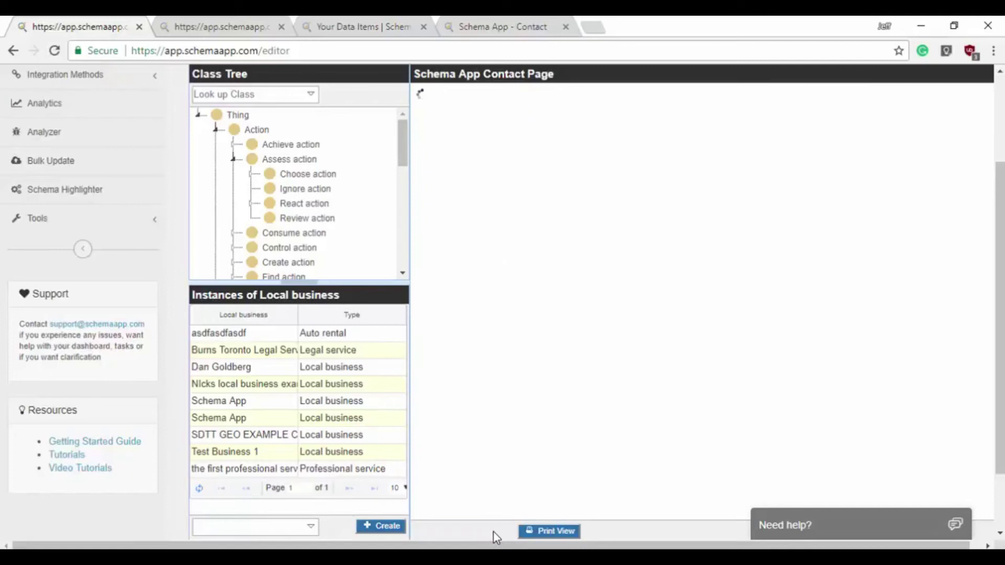
{"action": "left_click", "coordinate": [592, 125]}
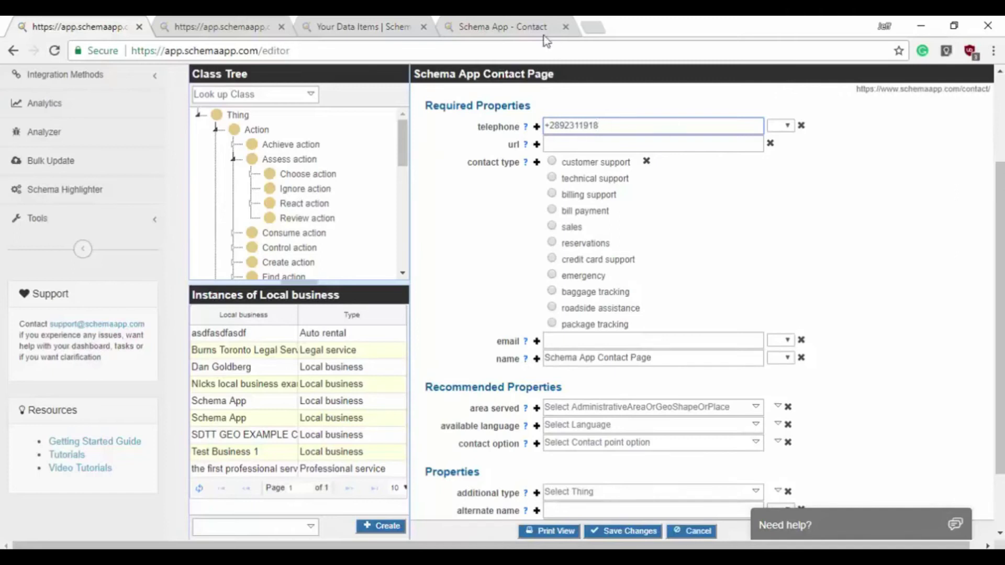
- Copy the contact page's web address from the website and paste it as the contact point's url
{"action": "left_click", "coordinate": [408, 27]}
{"action": "left_click", "coordinate": [468, 28]}
{"action": "left_click", "coordinate": [444, 50]}
{"action": "key", "text": "ctrl+c"}
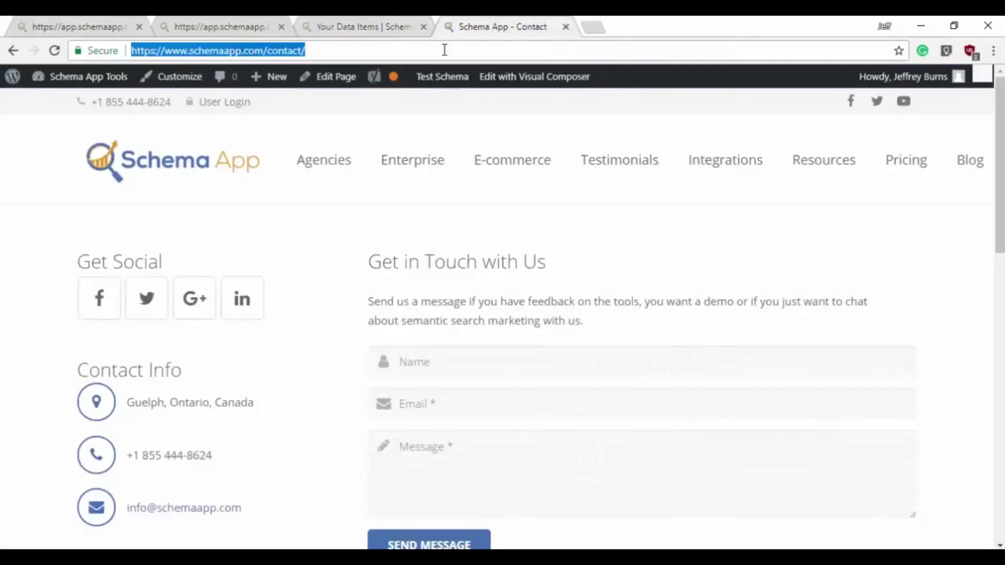
{"action": "left_click", "coordinate": [213, 22]}
{"action": "left_click", "coordinate": [89, 23]}
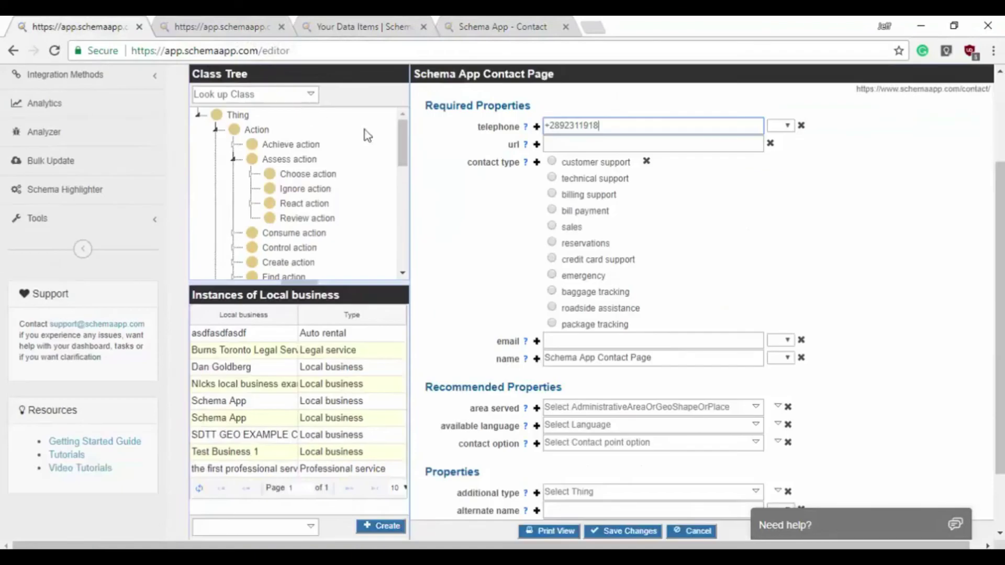
{"action": "left_click", "coordinate": [646, 144]}
{"action": "key", "text": "ctrl+v"}
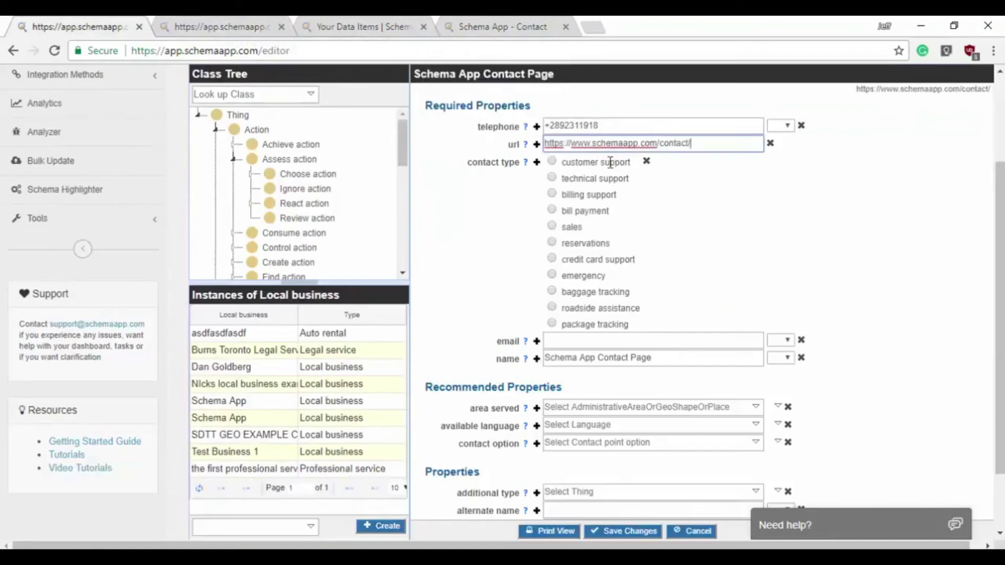
- Set contact type to customer support and fill in the contact e-mail address
{"action": "left_click", "coordinate": [552, 162]}
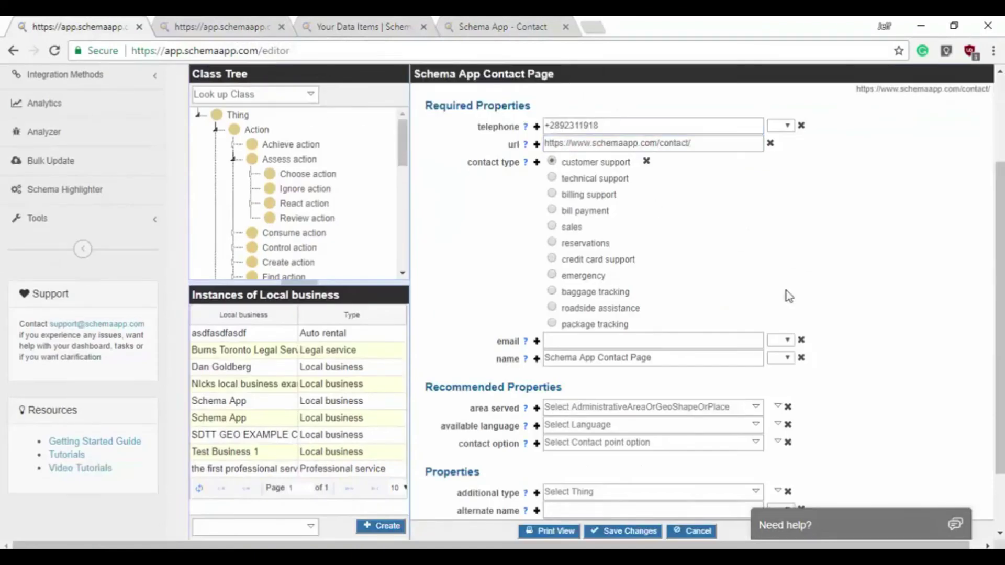
{"action": "left_click", "coordinate": [656, 341]}
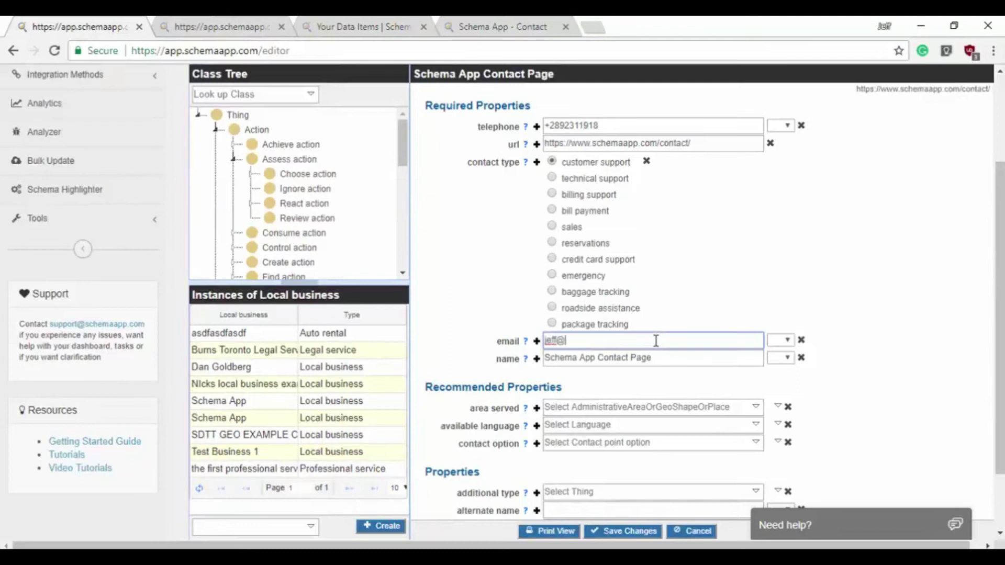
{"action": "left_click", "coordinate": [885, 313]}
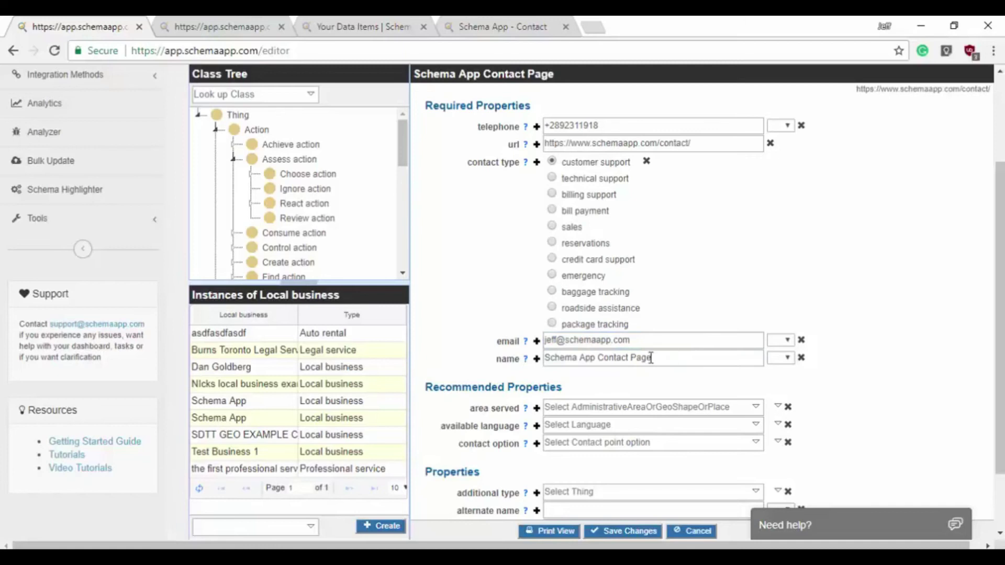
{"action": "mouse_move", "coordinate": [526, 411]}
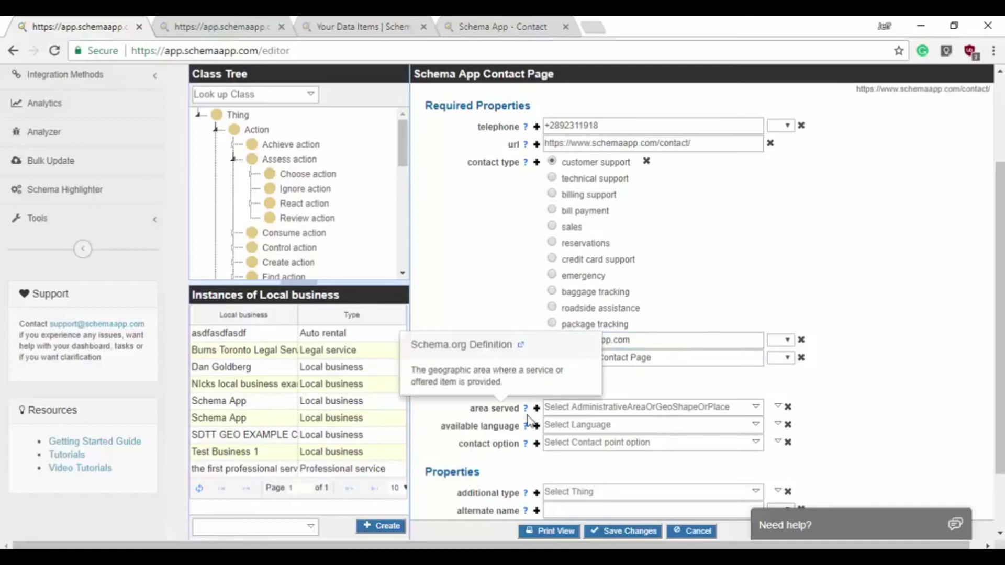
{"action": "left_click", "coordinate": [778, 408]}
{"action": "left_click", "coordinate": [739, 510]}
- Set area served to the Wikipedia article for Canada
{"action": "type", "text": "canada"}
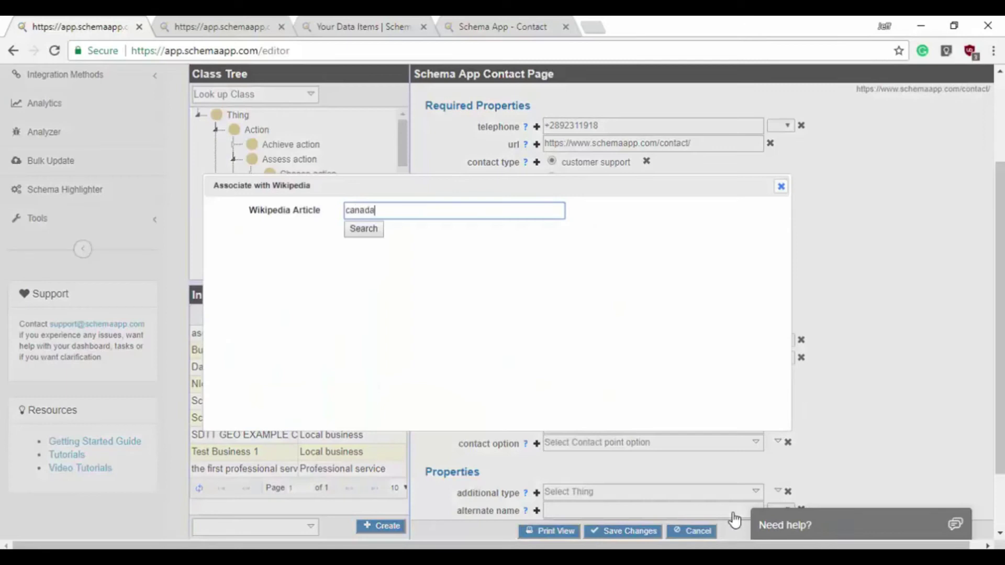
{"action": "left_click", "coordinate": [365, 231]}
{"action": "left_click", "coordinate": [353, 246]}
{"action": "left_click", "coordinate": [707, 414]}
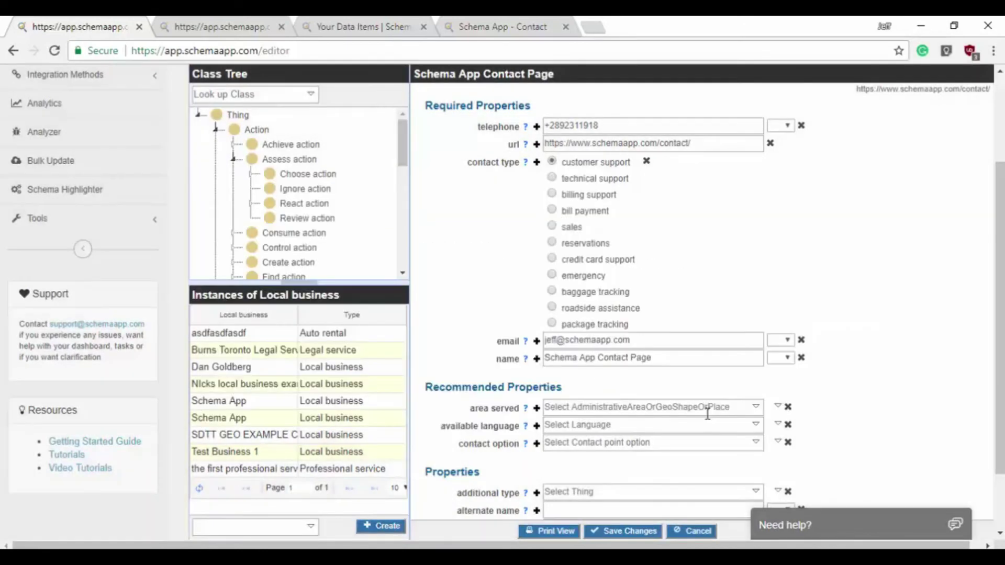
- Set available language to the Wikipedia article for English
{"action": "left_click", "coordinate": [779, 425]}
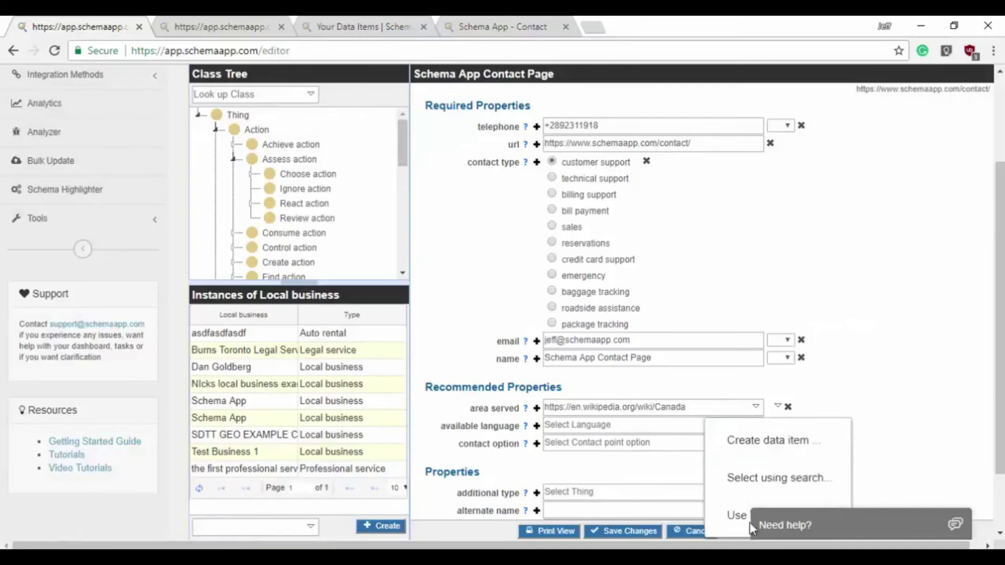
{"action": "left_click", "coordinate": [736, 516]}
{"action": "type", "text": "english"}
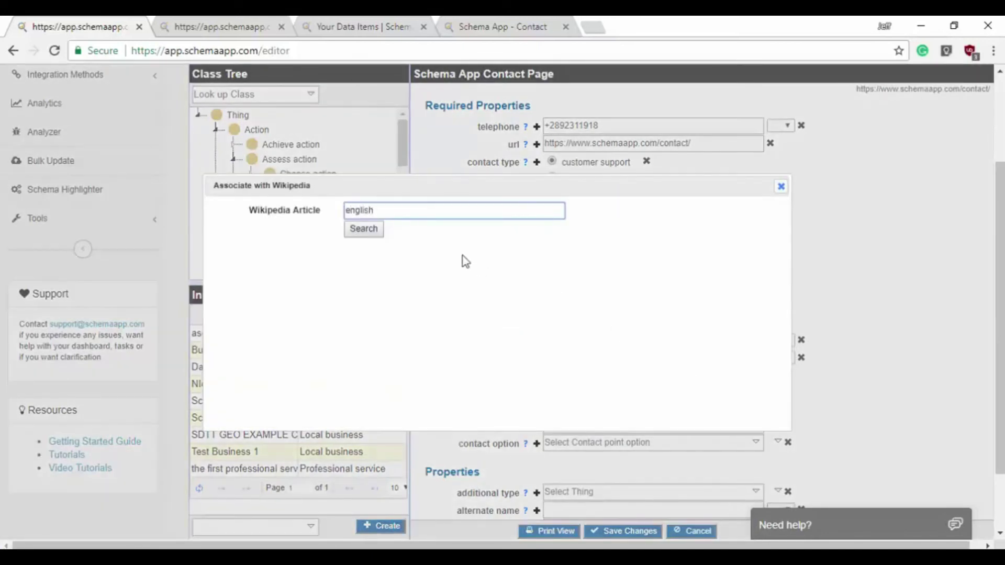
{"action": "key", "text": "Return"}
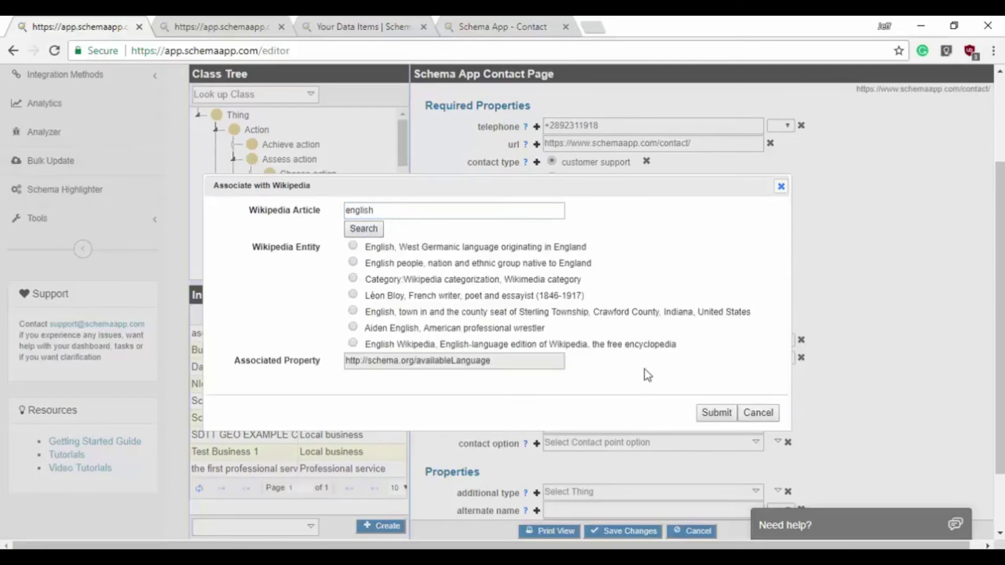
{"action": "left_click", "coordinate": [353, 246]}
{"action": "left_click", "coordinate": [715, 412]}
- Choose Toll free as the contact option and save the contact point
{"action": "left_click", "coordinate": [755, 444]}
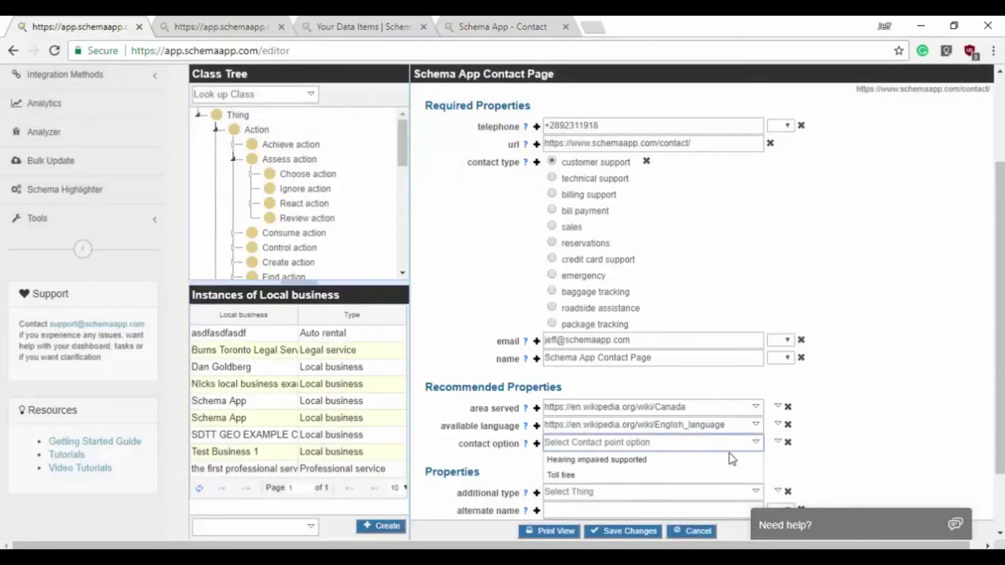
{"action": "left_click", "coordinate": [713, 474]}
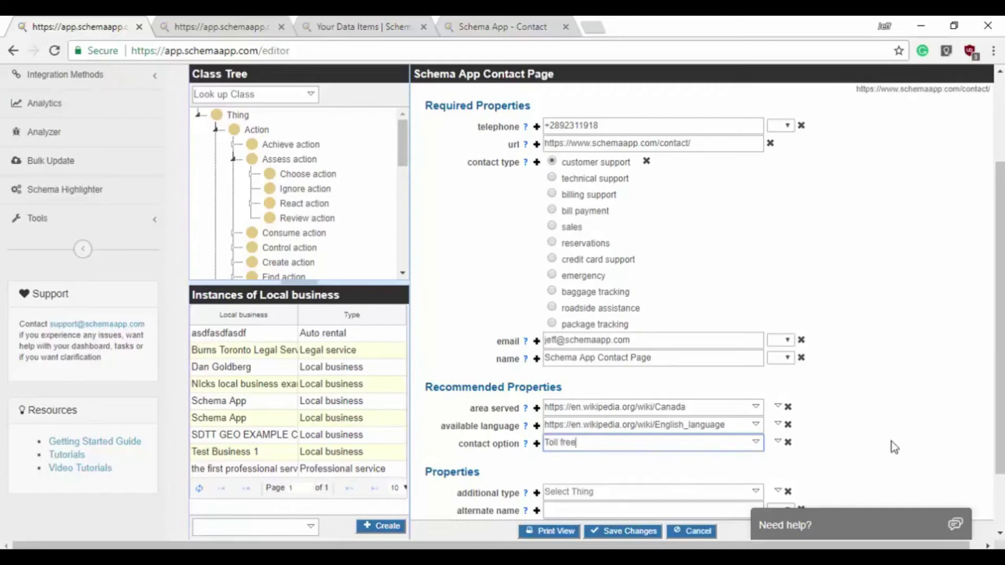
{"action": "scroll", "coordinate": [630, 504], "scroll_direction": "down", "scroll_amount": 3}
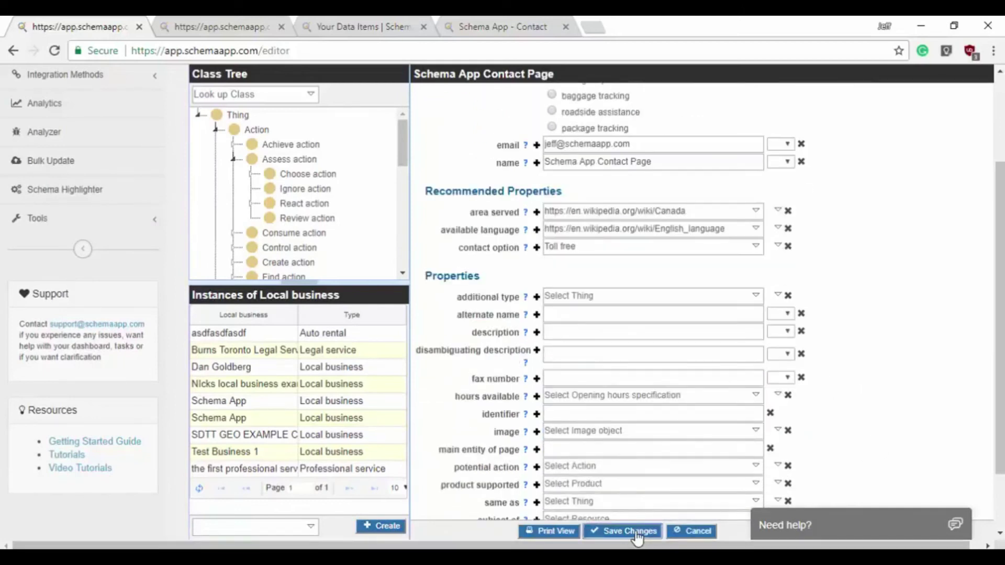
{"action": "left_click", "coordinate": [635, 532]}
- Confirm saving the contact point despite the validation warning
{"action": "left_click", "coordinate": [664, 430]}
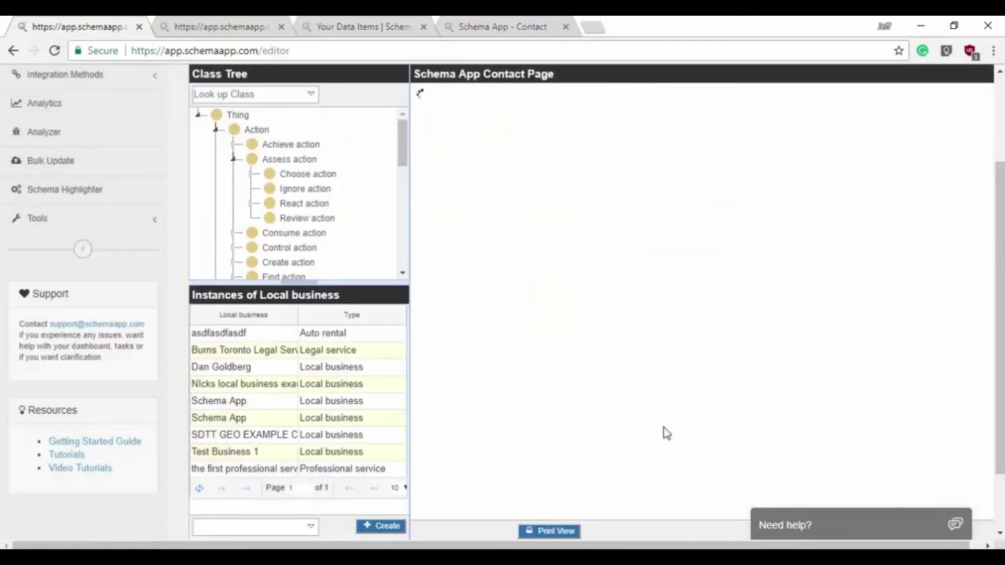
{"action": "left_click_drag", "start_coordinate": [654, 199], "coordinate": [650, 150]}
{"action": "left_click", "coordinate": [699, 156]}
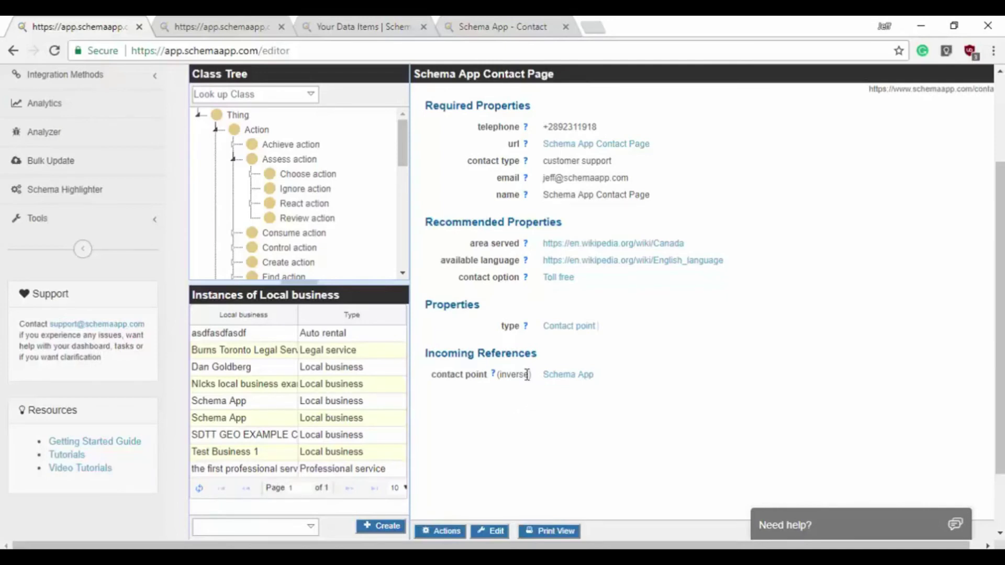
- Go to the Schema App business item and open its 'Schema App opening hours' specification
{"action": "left_click", "coordinate": [576, 375]}
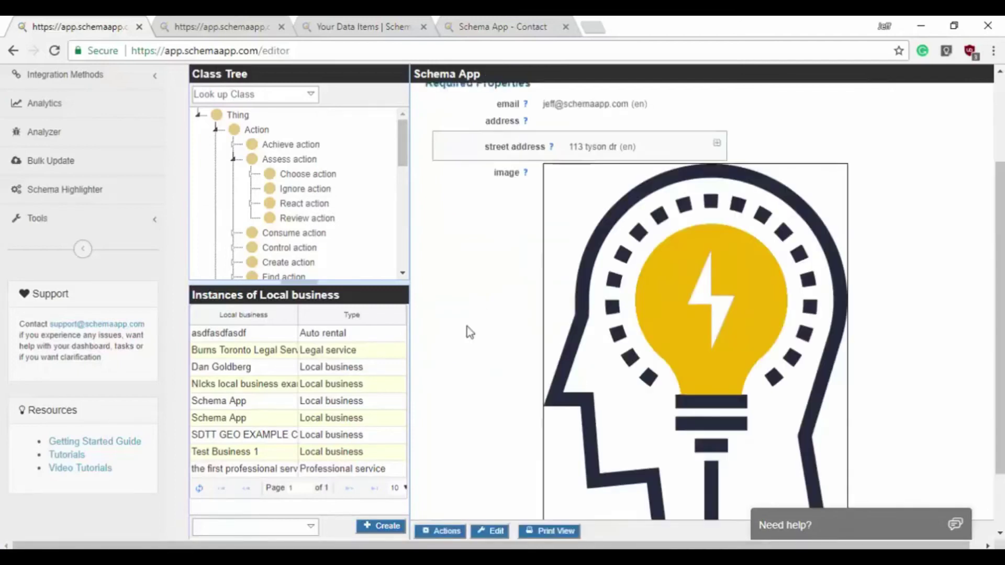
{"action": "scroll", "coordinate": [467, 326], "scroll_direction": "down", "scroll_amount": 5}
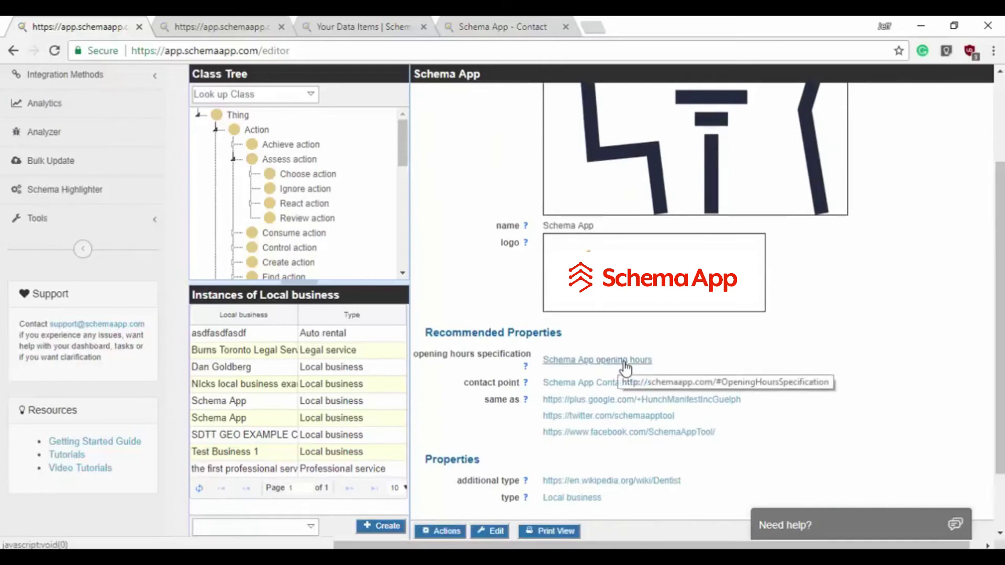
{"action": "left_click", "coordinate": [551, 360]}
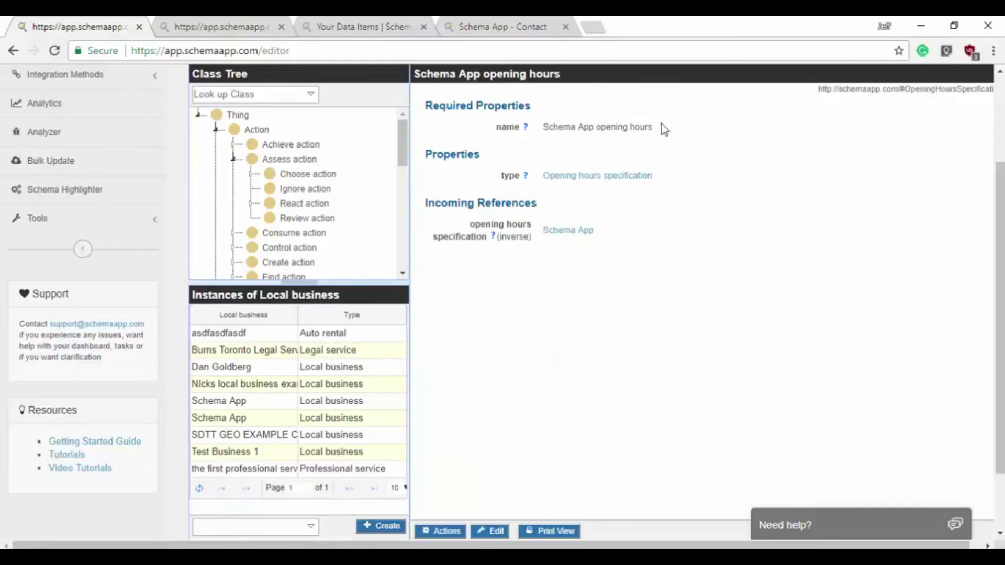
{"action": "left_click_drag", "start_coordinate": [662, 126], "coordinate": [557, 126]}
- Set the days of week to Monday, Tuesday and Wednesday, removing the empty day rows
{"action": "left_click", "coordinate": [541, 141]}
{"action": "left_click", "coordinate": [484, 533]}
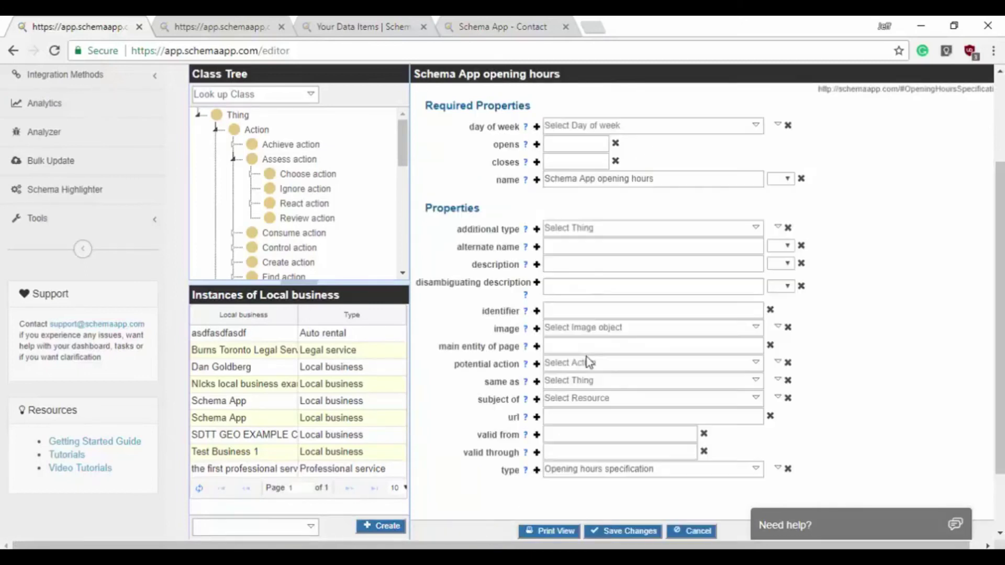
{"action": "left_click", "coordinate": [536, 127]}
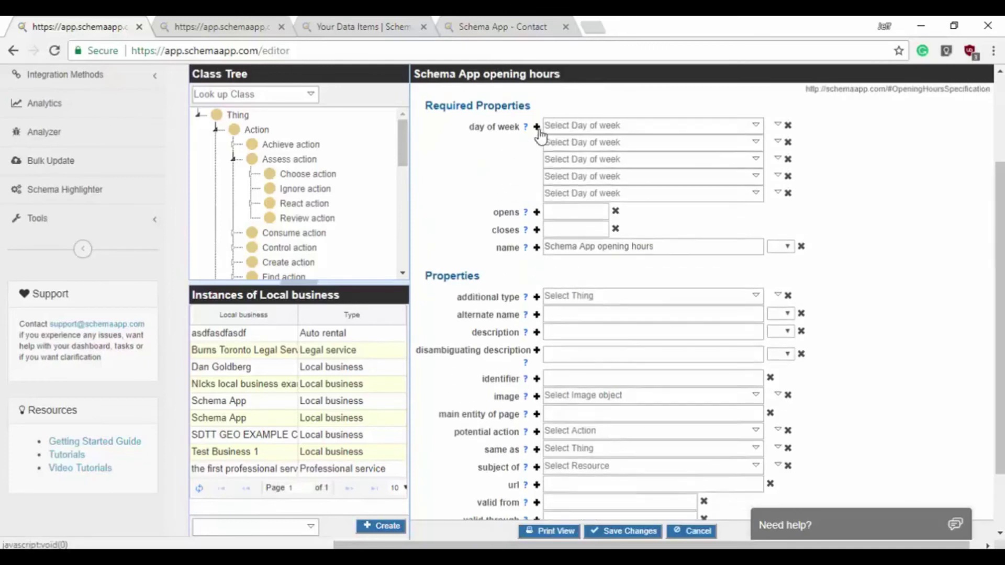
{"action": "type", "text": "mond"}
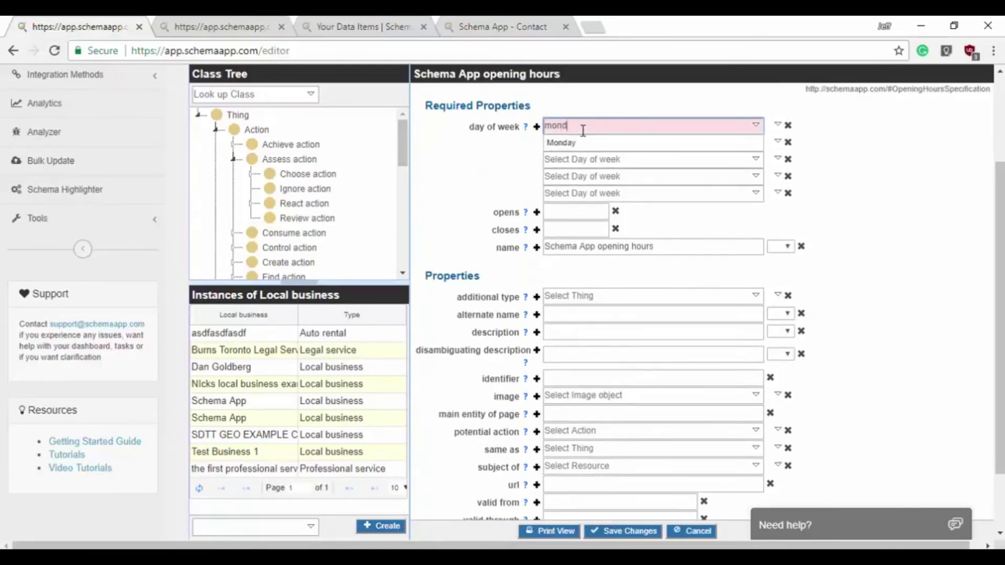
{"action": "key", "text": "Return"}
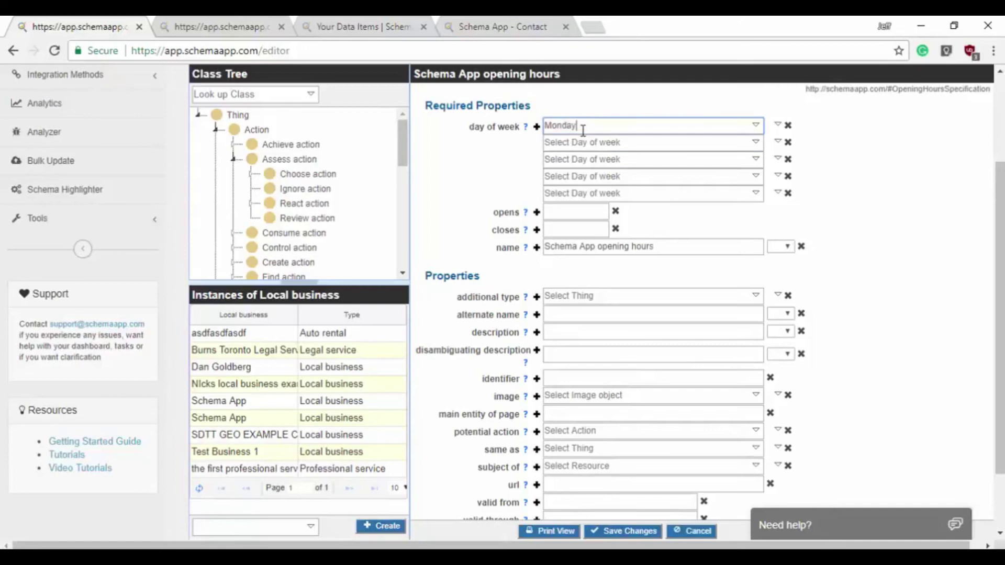
{"action": "left_click", "coordinate": [589, 142]}
{"action": "type", "text": "tuesd"}
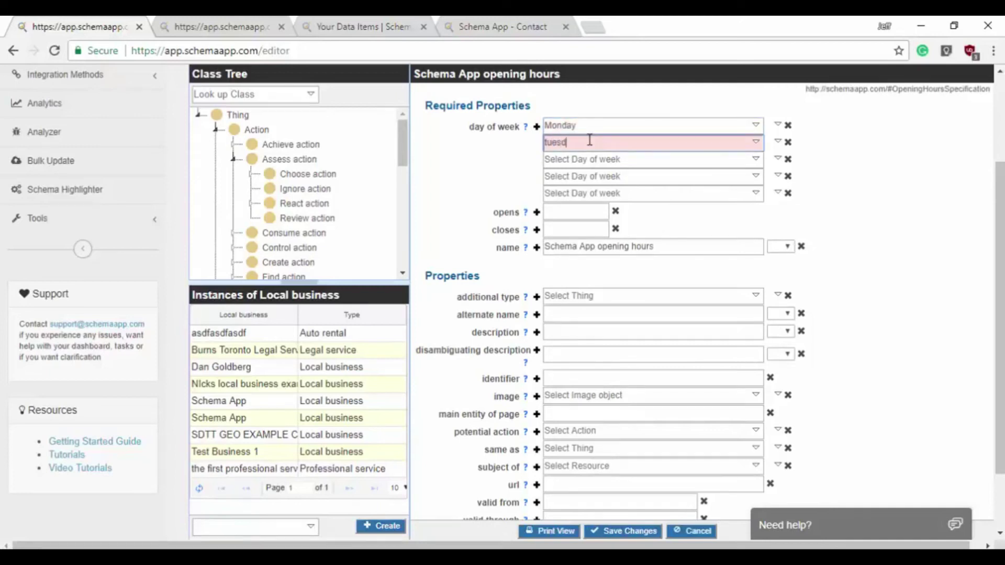
{"action": "key", "text": "Return"}
{"action": "left_click", "coordinate": [600, 159]}
{"action": "type", "text": "we"}
{"action": "left_click", "coordinate": [600, 178]}
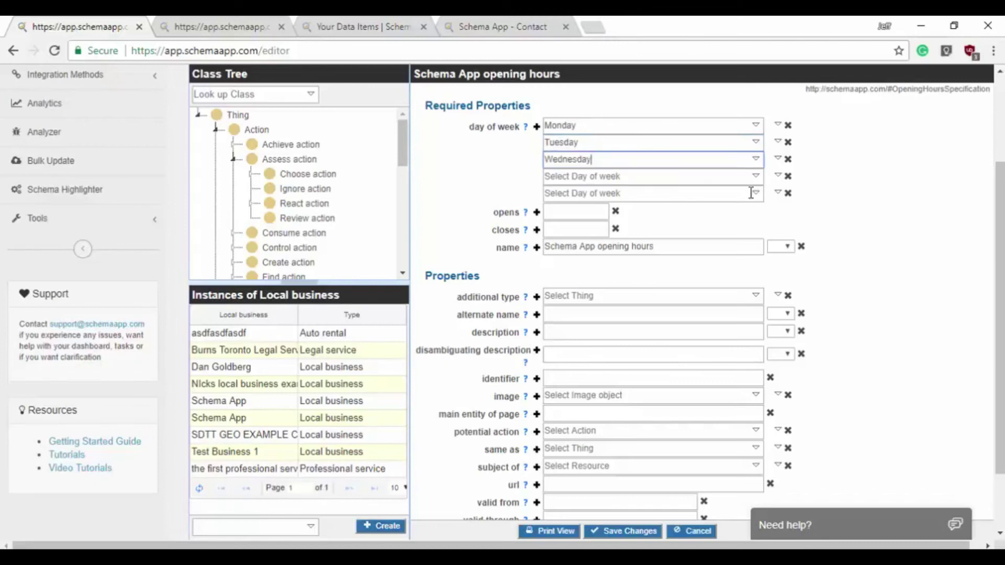
{"action": "left_click", "coordinate": [788, 193]}
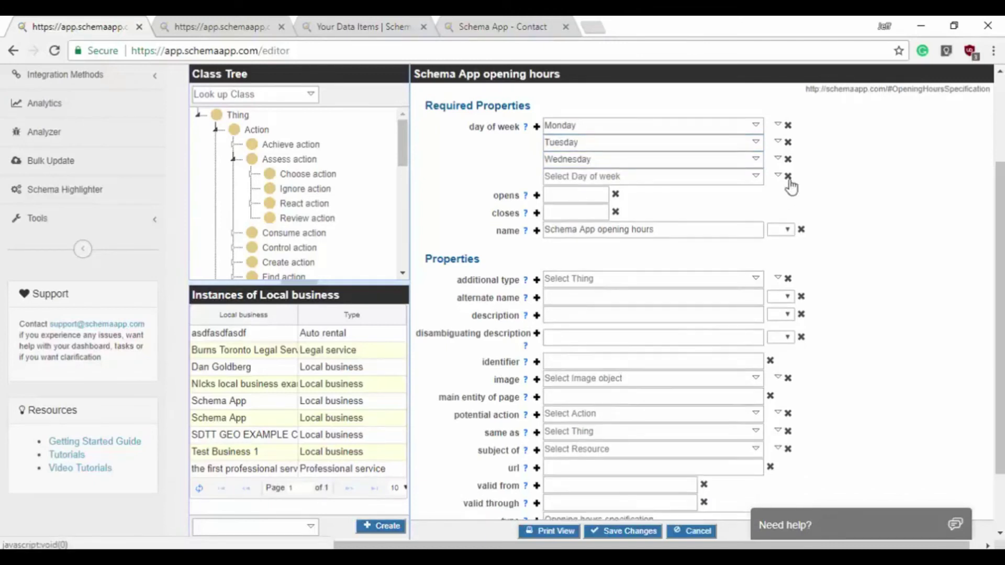
{"action": "left_click", "coordinate": [788, 176]}
- Set opening time 09:00 and closing time 17:00, then save the opening hours
{"action": "left_click", "coordinate": [574, 179]}
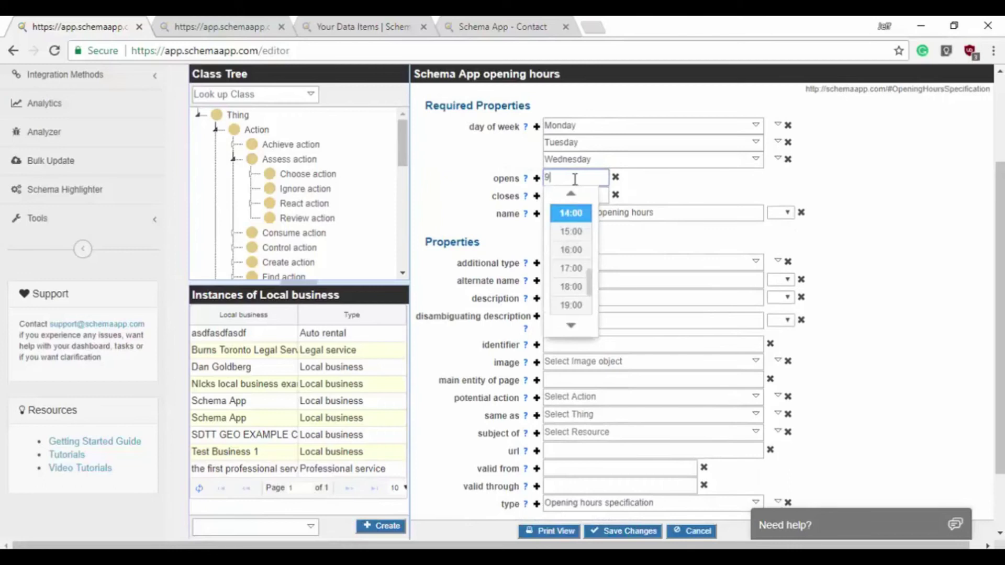
{"action": "scroll", "coordinate": [585, 257], "scroll_direction": "up", "scroll_amount": 4}
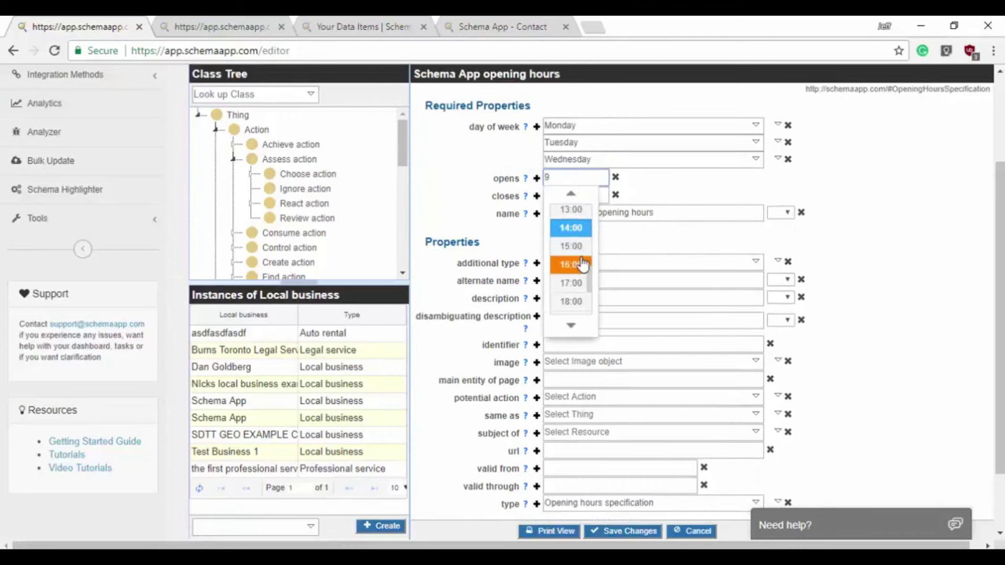
{"action": "scroll", "coordinate": [585, 257], "scroll_direction": "up", "scroll_amount": 2}
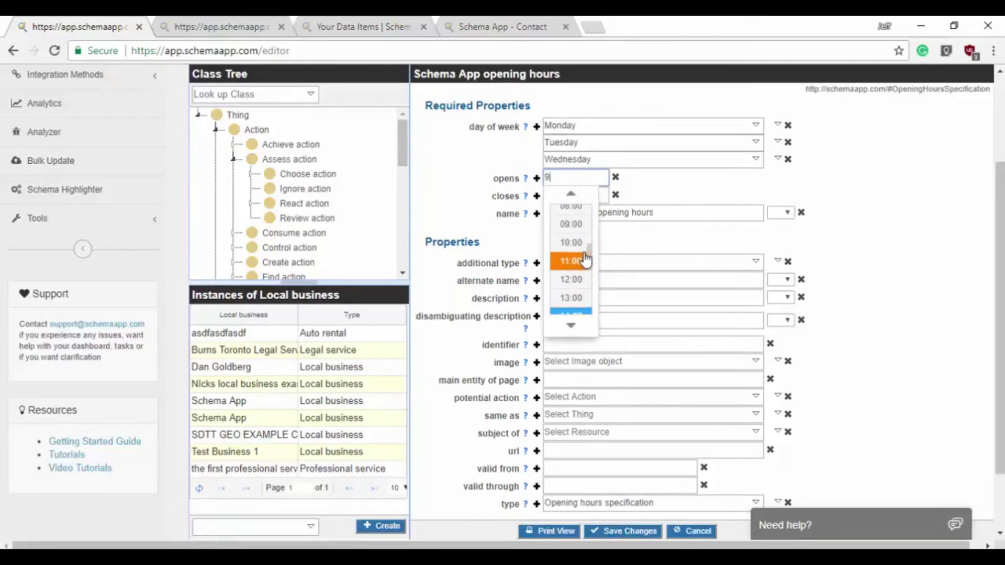
{"action": "left_click", "coordinate": [579, 228]}
{"action": "left_click", "coordinate": [574, 196]}
{"action": "left_click", "coordinate": [575, 286]}
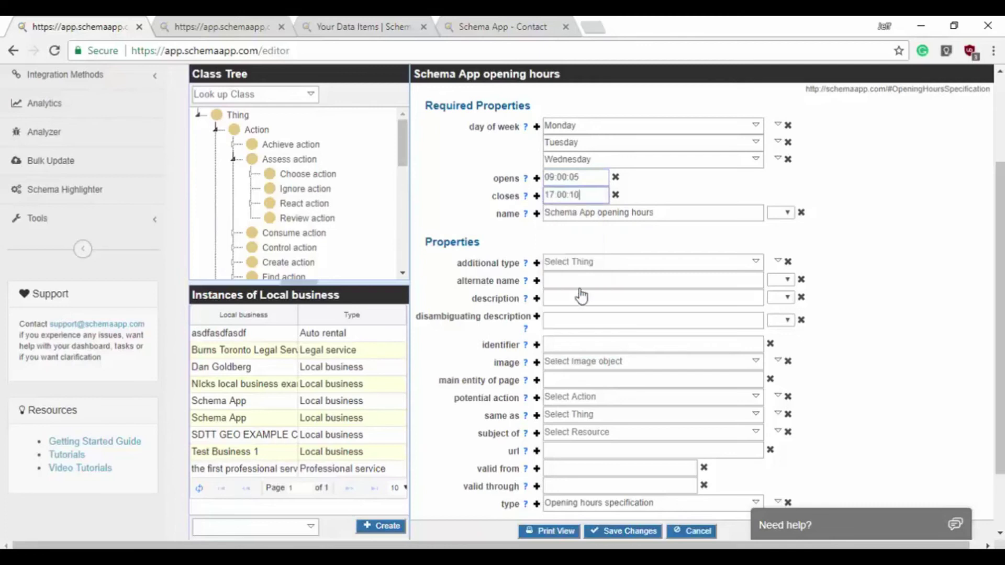
{"action": "left_click", "coordinate": [635, 531]}
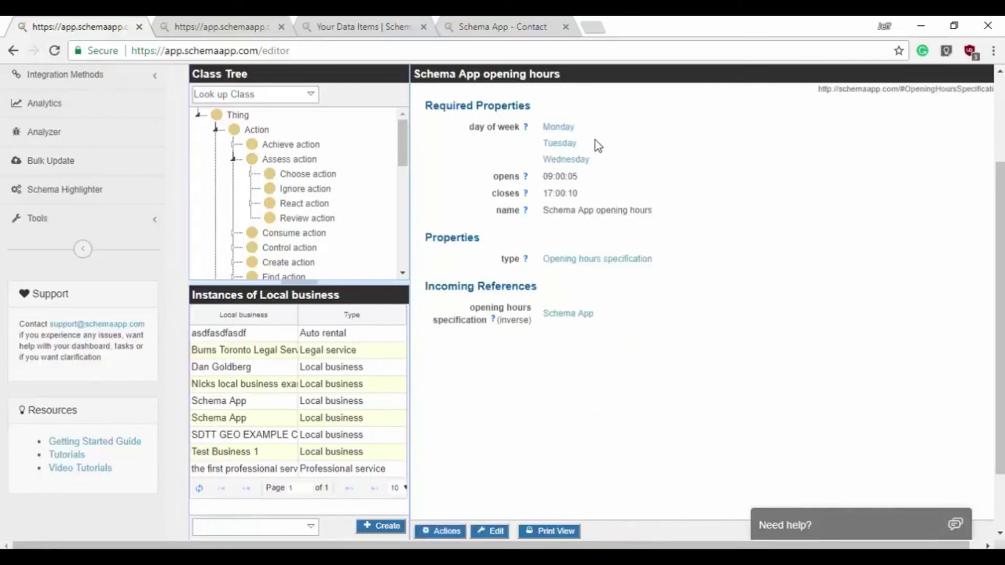
- Reopen the Schema App local business item and show its Actions menu
{"action": "left_click", "coordinate": [566, 319]}
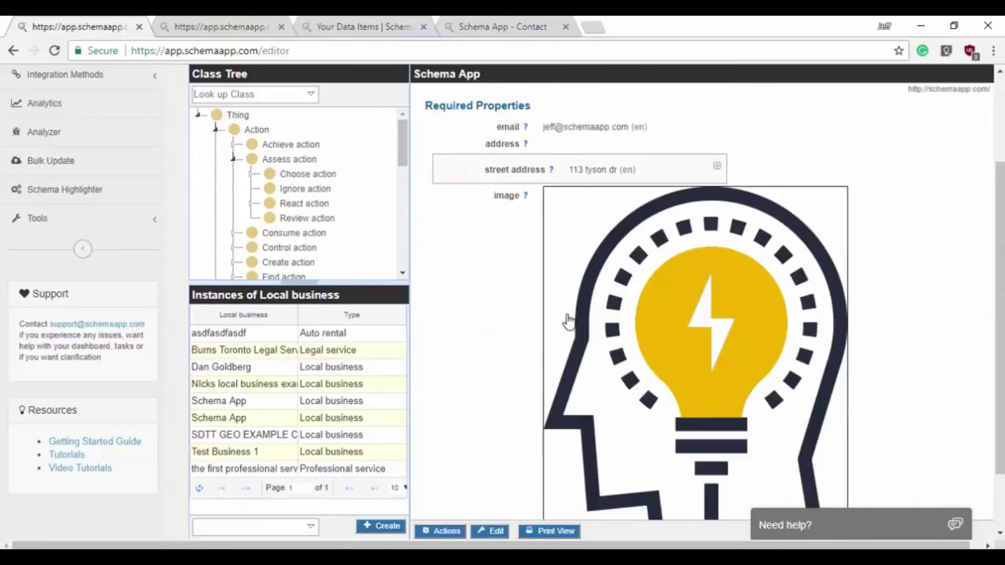
{"action": "scroll", "coordinate": [481, 293], "scroll_direction": "down", "scroll_amount": 3}
{"action": "scroll", "coordinate": [482, 296], "scroll_direction": "up", "scroll_amount": 3}
{"action": "left_click", "coordinate": [449, 531]}
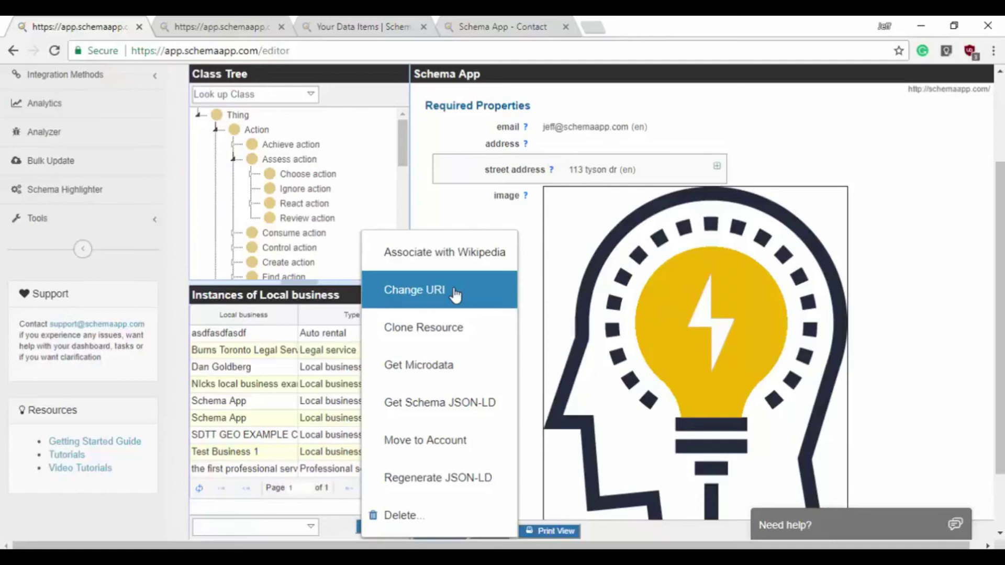
{"action": "left_click", "coordinate": [454, 294]}
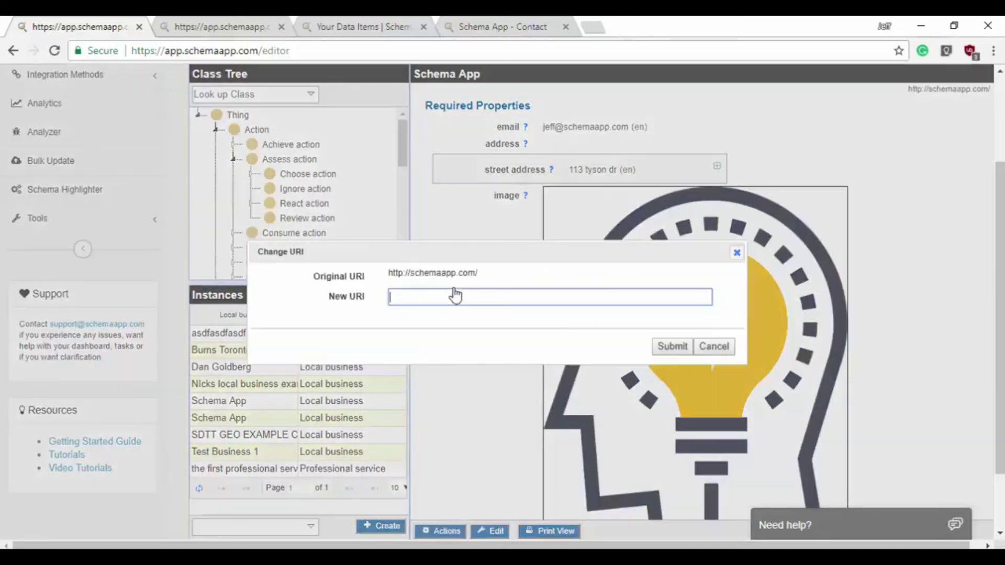
{"action": "left_click_drag", "start_coordinate": [389, 273], "coordinate": [483, 274]}
{"action": "left_click", "coordinate": [488, 281]}
{"action": "left_click", "coordinate": [427, 291]}
{"action": "type", "text": "http"}
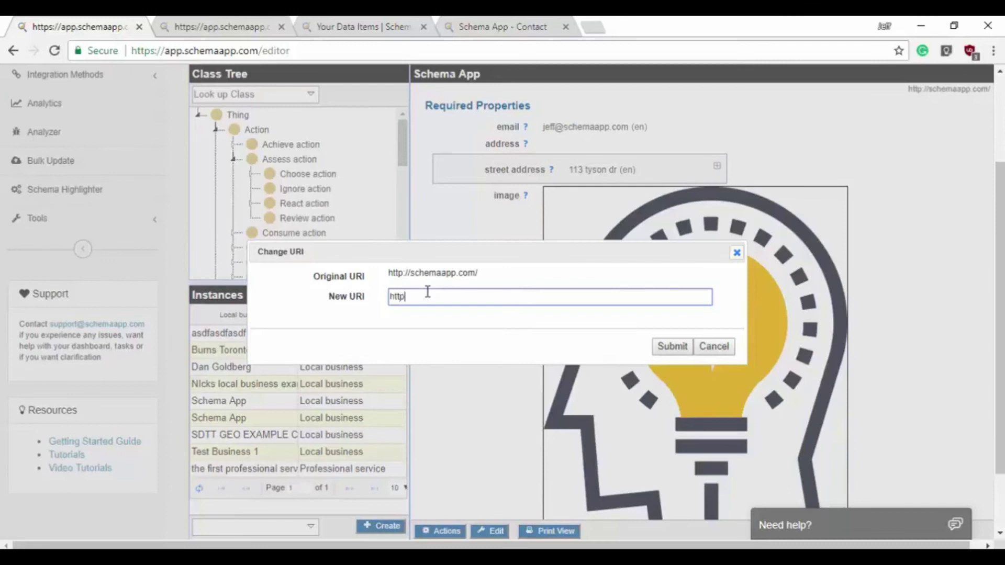
{"action": "type", "text": "s://schemaapp.com/"}
{"action": "left_click", "coordinate": [672, 347]}
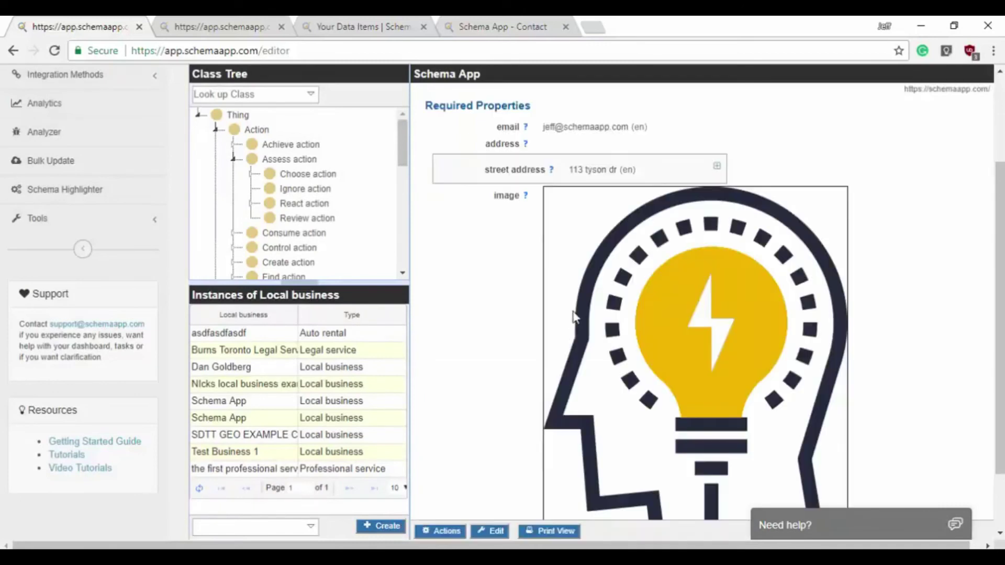
{"action": "scroll", "coordinate": [663, 381], "scroll_direction": "down", "scroll_amount": 1}
{"action": "scroll", "coordinate": [999, 315], "scroll_direction": "down", "scroll_amount": 1}
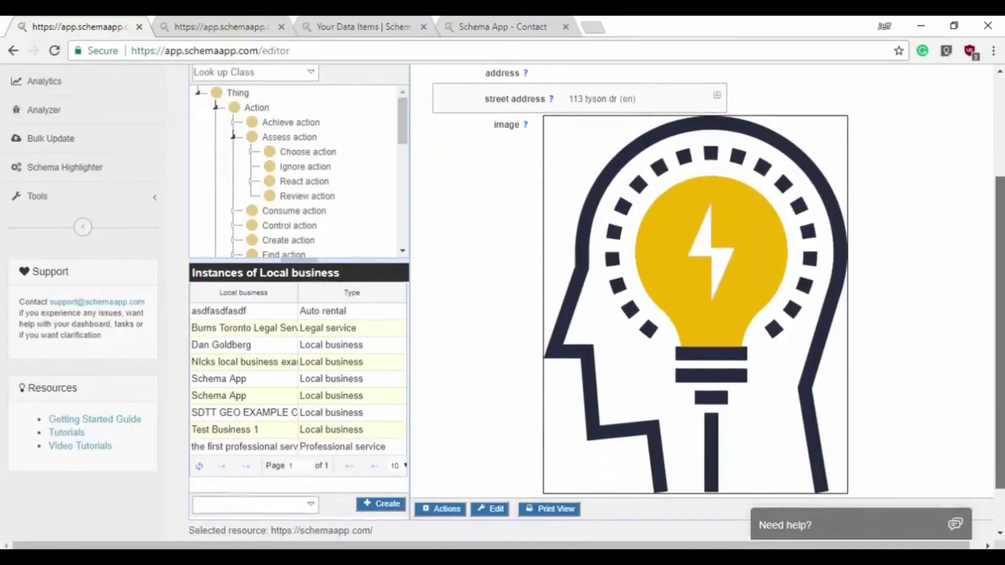
{"action": "left_click_drag", "start_coordinate": [373, 519], "coordinate": [271, 520]}
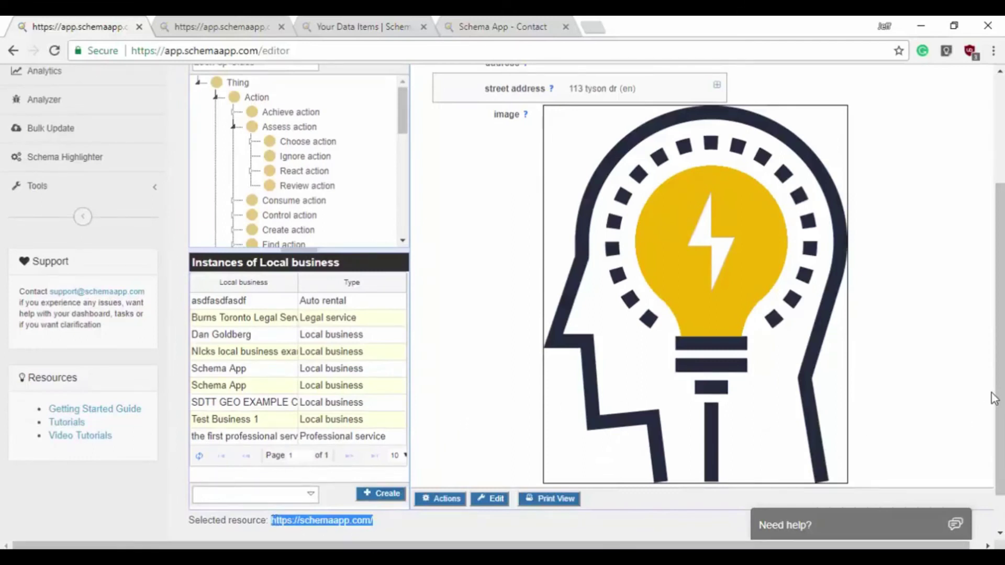
{"action": "left_click", "coordinate": [423, 523]}
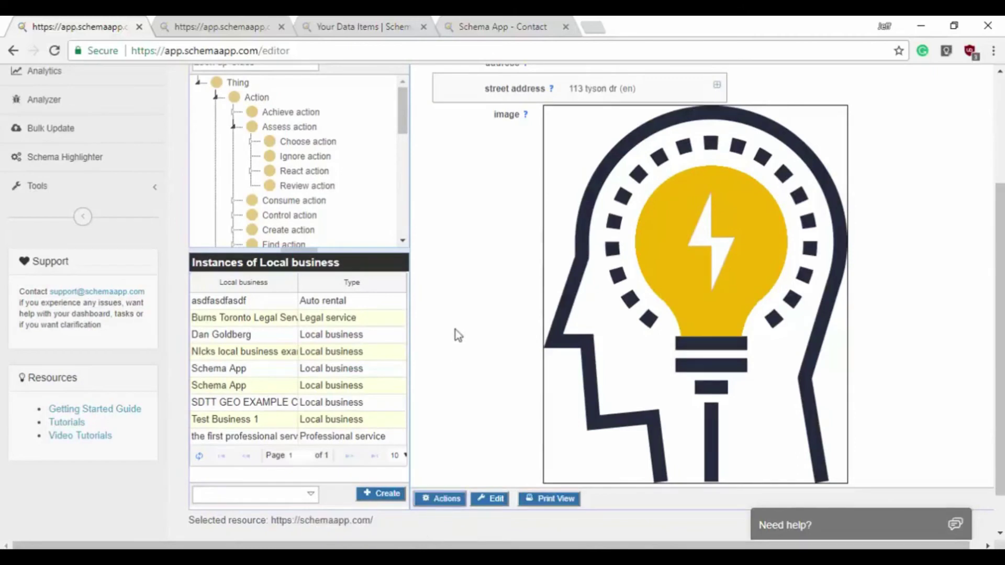
{"action": "left_click", "coordinate": [449, 498]}
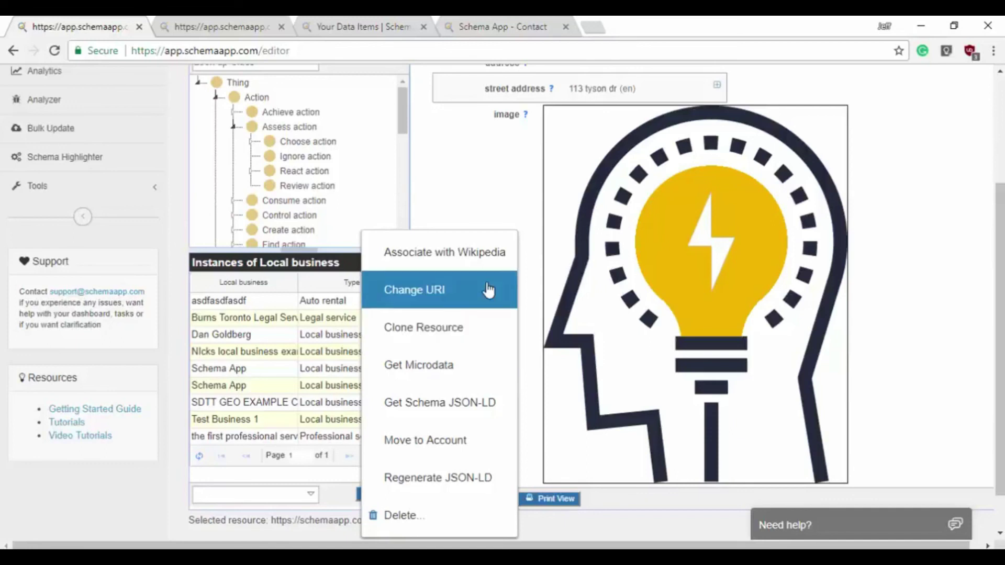
{"action": "left_click", "coordinate": [503, 196]}
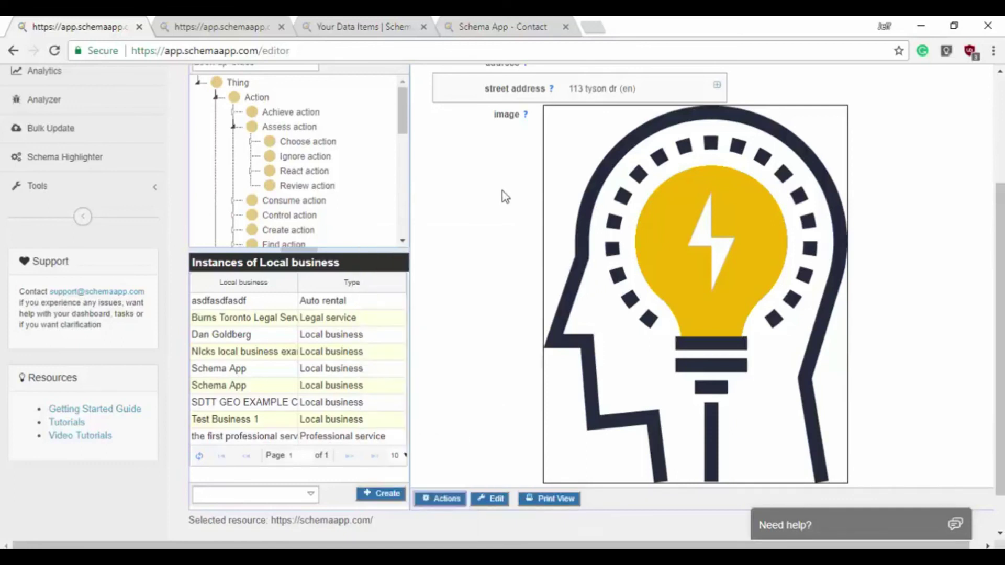
{"action": "scroll", "coordinate": [490, 271], "scroll_direction": "up", "scroll_amount": 8}
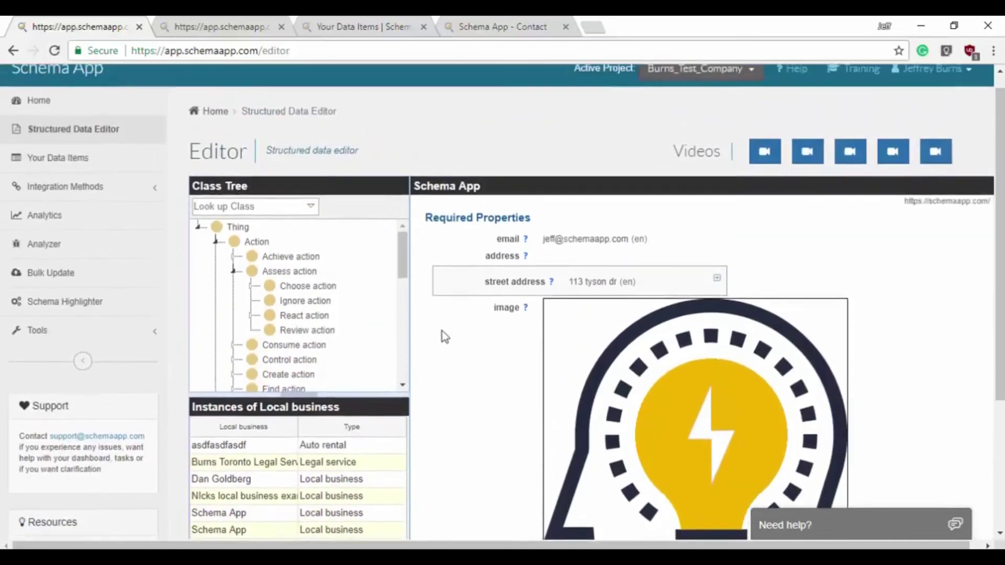
{"action": "scroll", "coordinate": [445, 325], "scroll_direction": "down", "scroll_amount": 2}
{"action": "scroll", "coordinate": [453, 266], "scroll_direction": "up", "scroll_amount": 3}
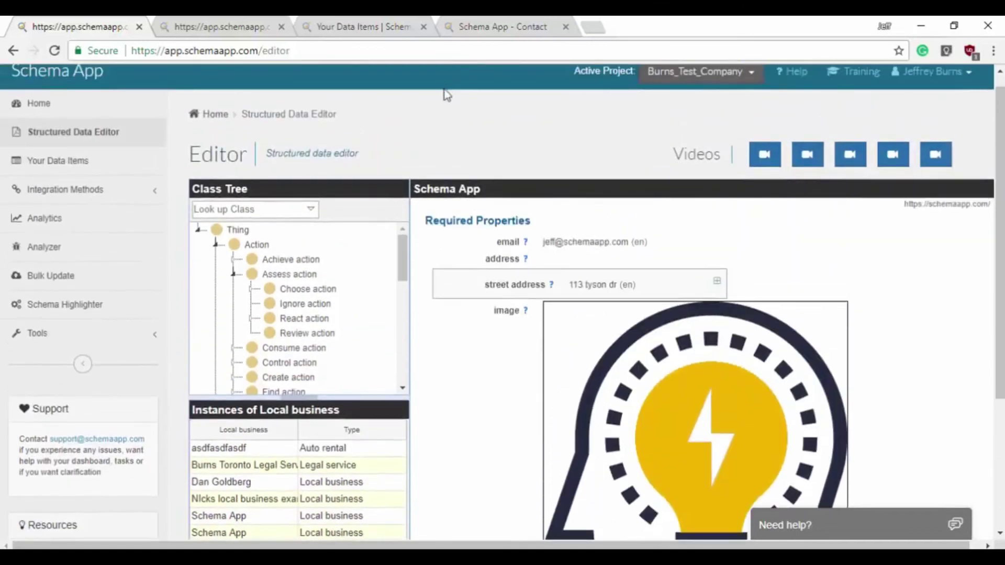
{"action": "scroll", "coordinate": [431, 113], "scroll_direction": "down", "scroll_amount": 1}
{"action": "scroll", "coordinate": [445, 110], "scroll_direction": "down", "scroll_amount": 1}
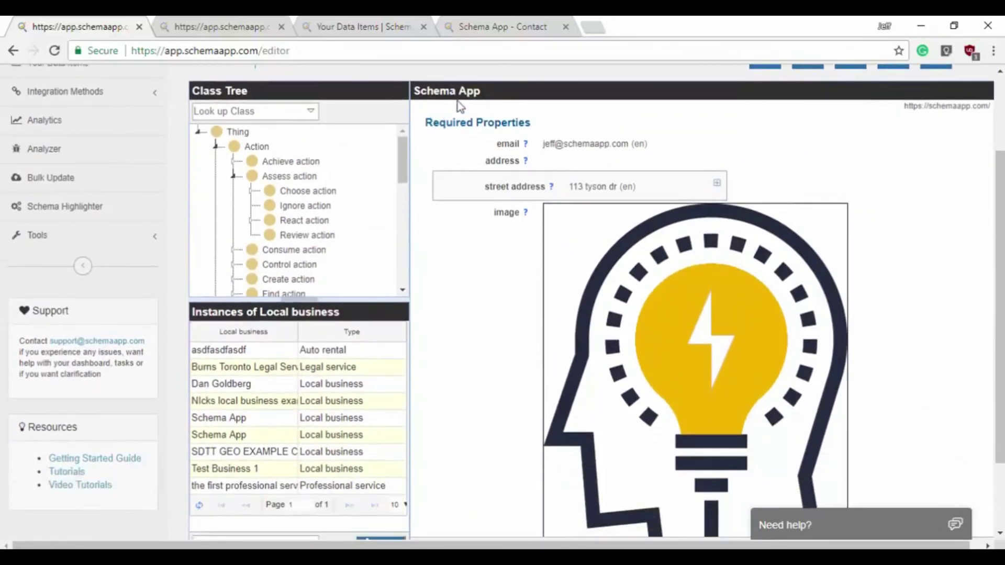
- Look up the Contact point class and open the Schema App Contact Page
{"action": "left_click", "coordinate": [271, 112]}
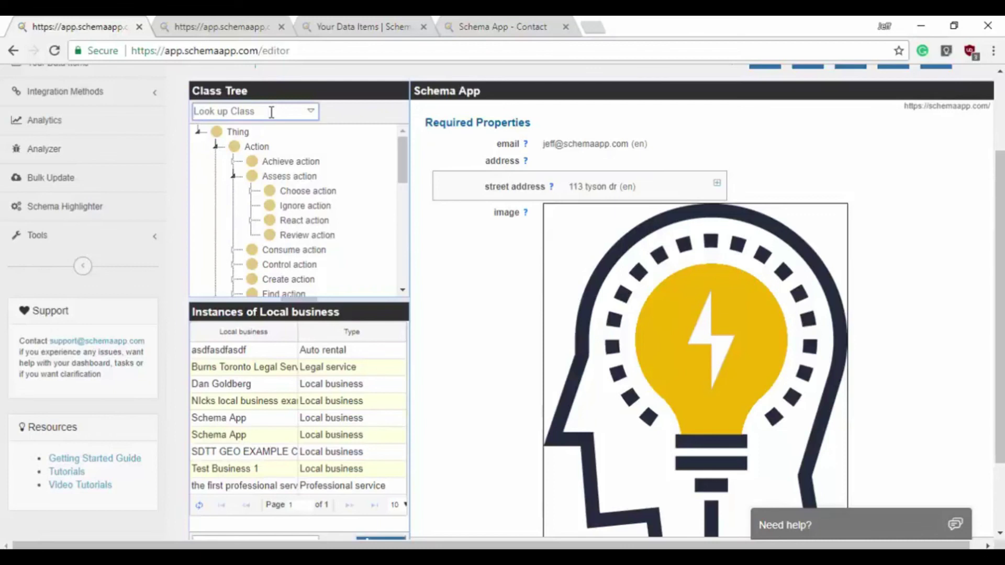
{"action": "type", "text": "contact "}
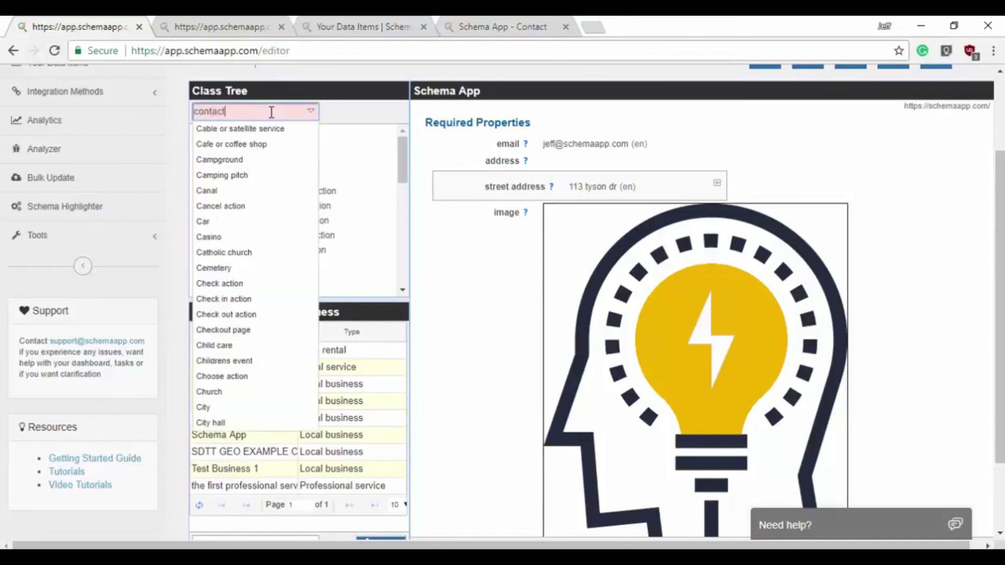
{"action": "type", "text": "point"}
{"action": "left_click", "coordinate": [263, 132]}
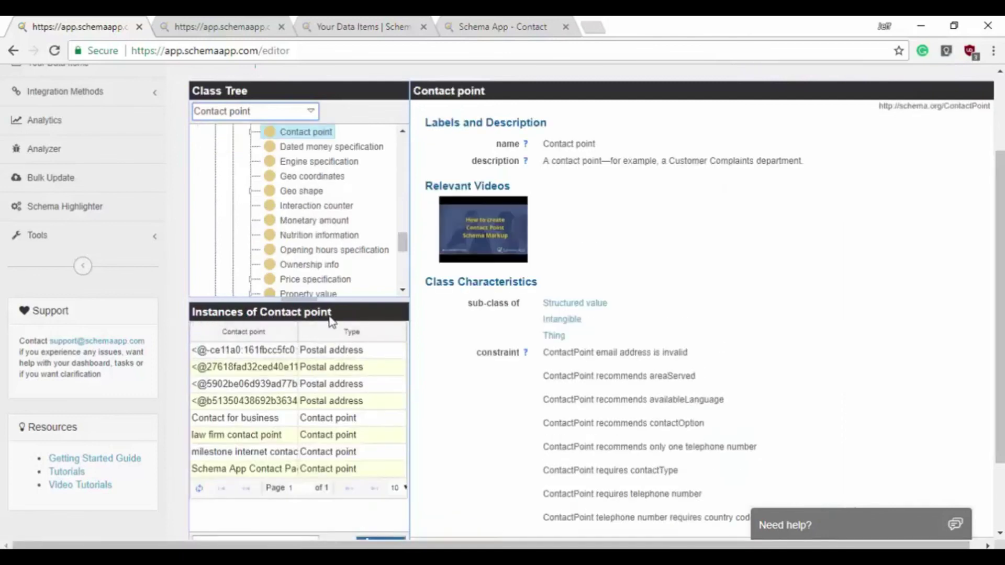
{"action": "left_click", "coordinate": [253, 468]}
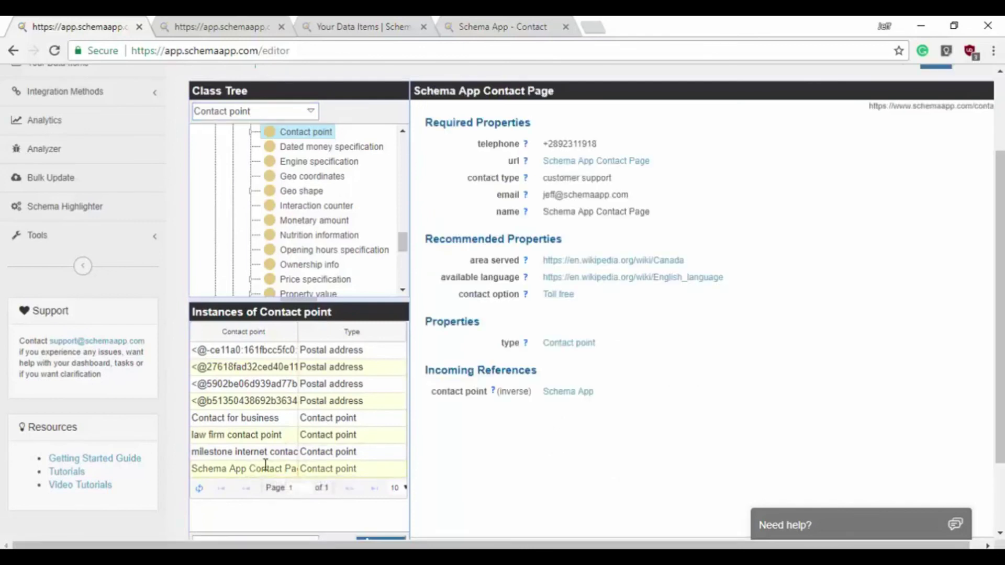
- Look up Opening hours specification and open the Schema App opening hours item
{"action": "left_click", "coordinate": [269, 109]}
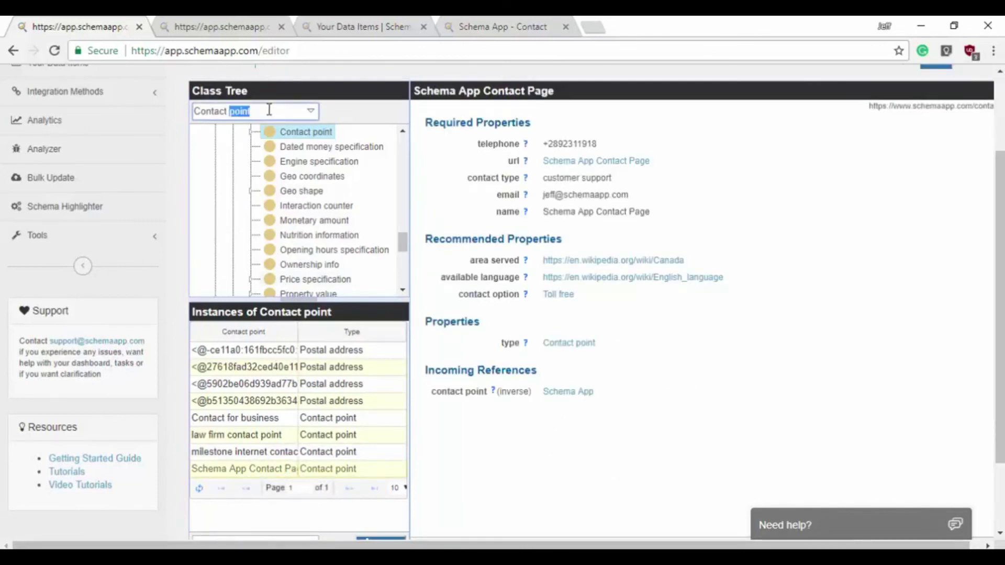
{"action": "type", "text": "opening hours"}
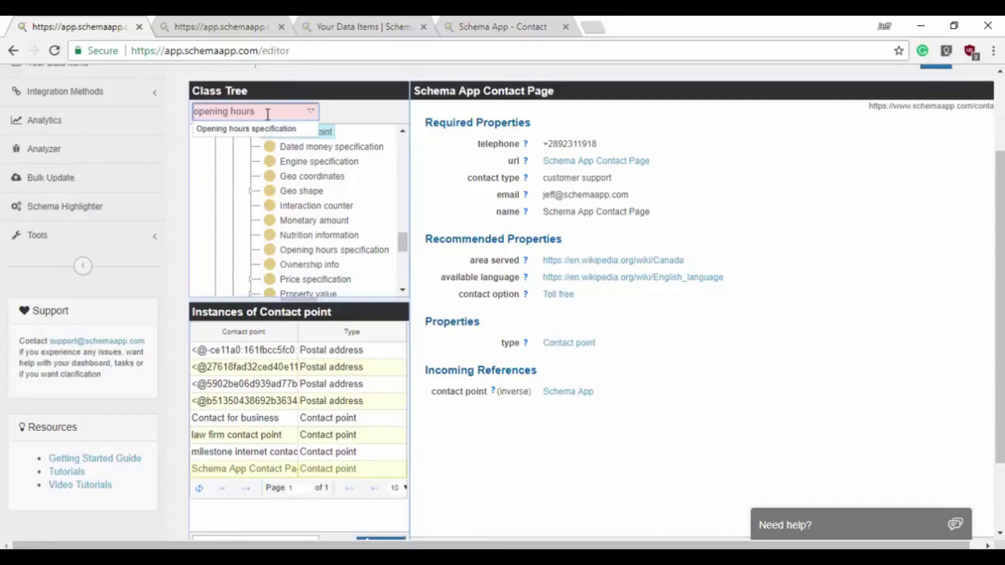
{"action": "left_click", "coordinate": [269, 129]}
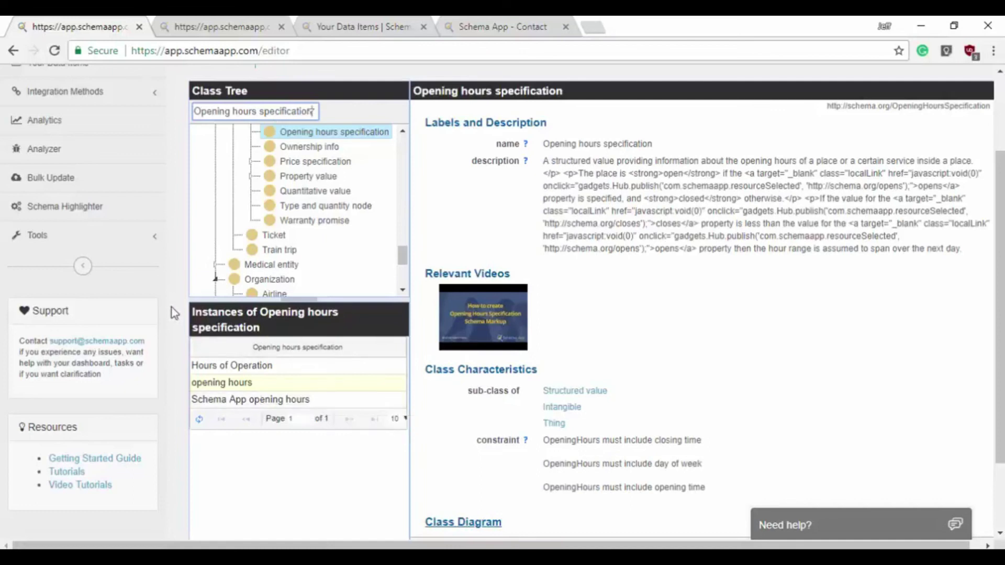
{"action": "left_click", "coordinate": [315, 397]}
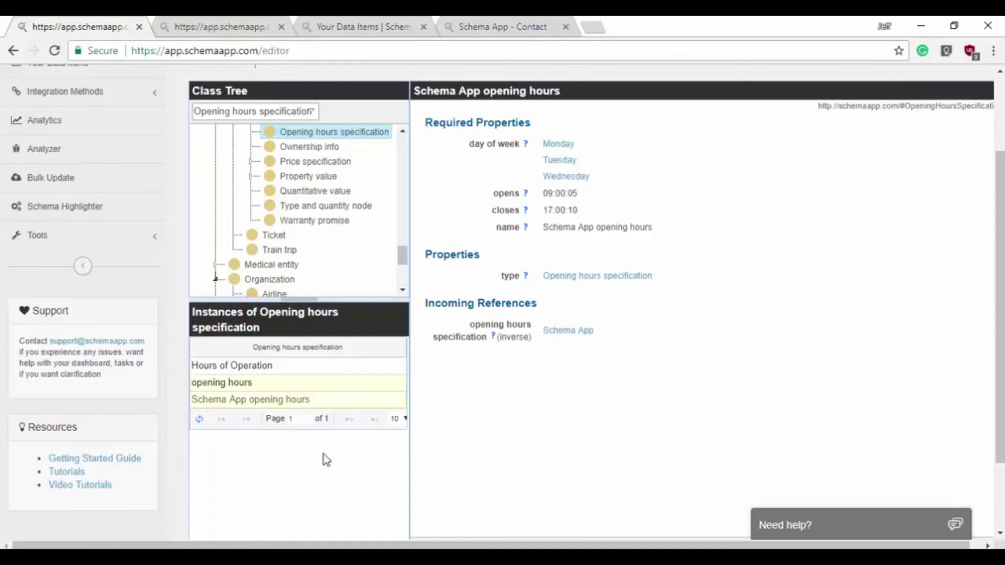
{"action": "scroll", "coordinate": [177, 439], "scroll_direction": "up", "scroll_amount": 3}
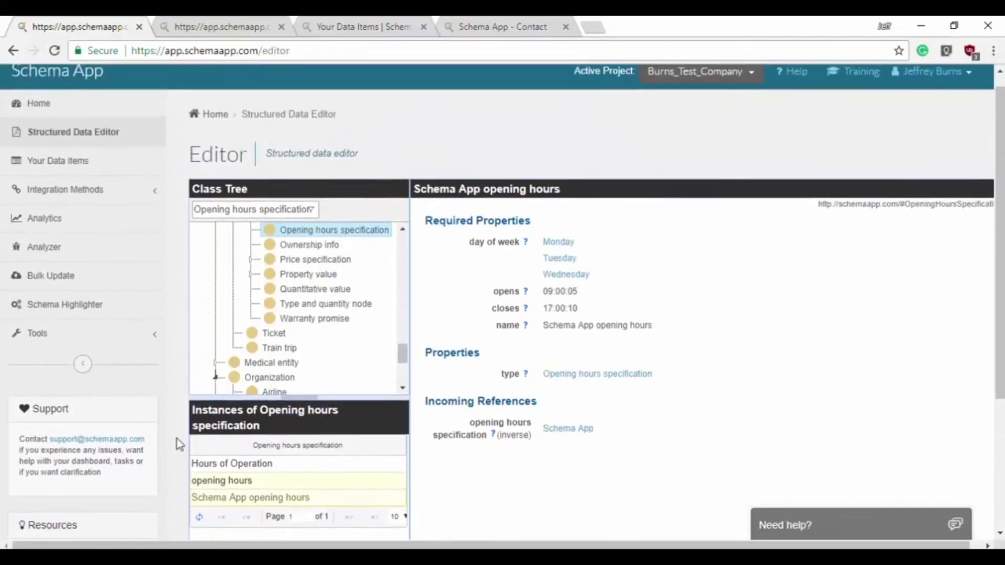
- Open Your Data Items and scroll through the entity list's URIs, types, names and issues
{"action": "left_click", "coordinate": [81, 168]}
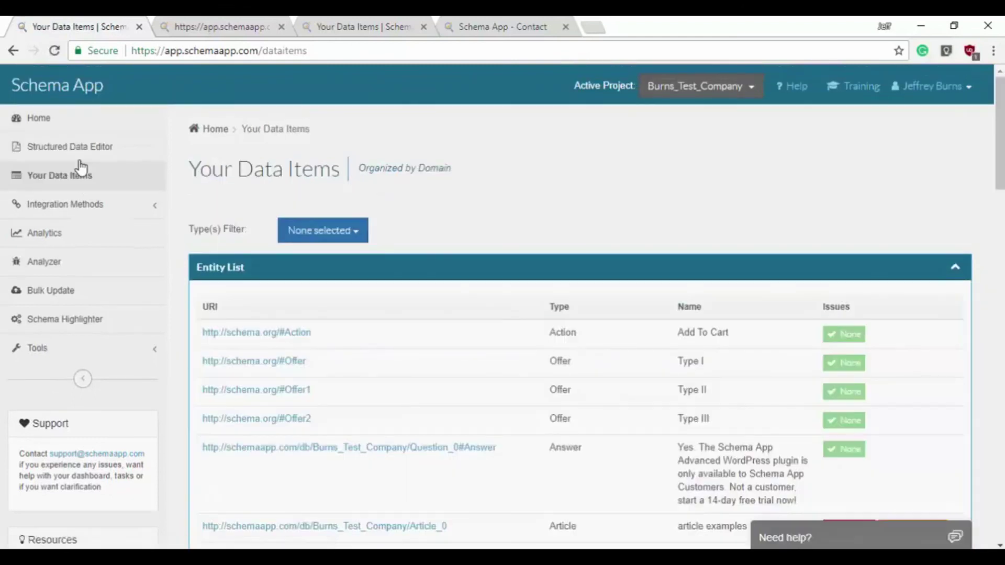
{"action": "scroll", "coordinate": [500, 240], "scroll_direction": "down", "scroll_amount": 1}
{"action": "scroll", "coordinate": [500, 239], "scroll_direction": "down", "scroll_amount": 5}
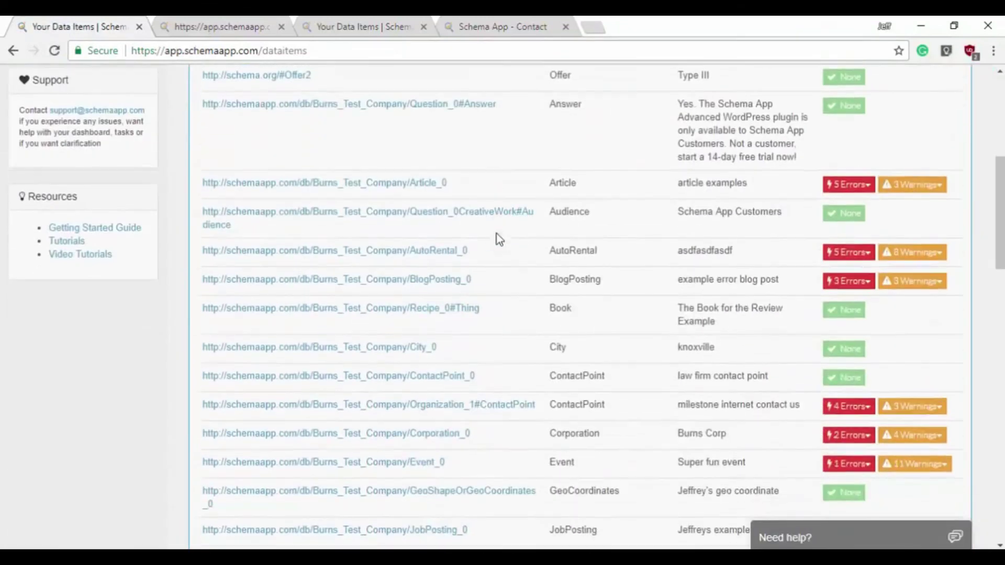
{"action": "scroll", "coordinate": [1000, 215], "scroll_direction": "down", "scroll_amount": 1}
{"action": "left_click_drag", "start_coordinate": [1000, 214], "coordinate": [996, 135]}
{"action": "scroll", "coordinate": [370, 202], "scroll_direction": "down", "scroll_amount": 1}
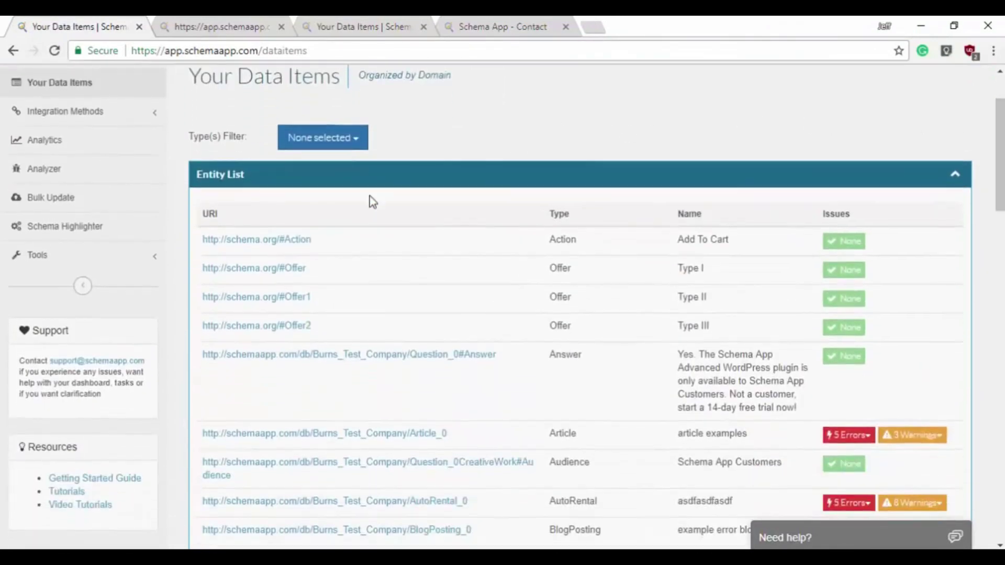
{"action": "scroll", "coordinate": [480, 303], "scroll_direction": "down", "scroll_amount": 7}
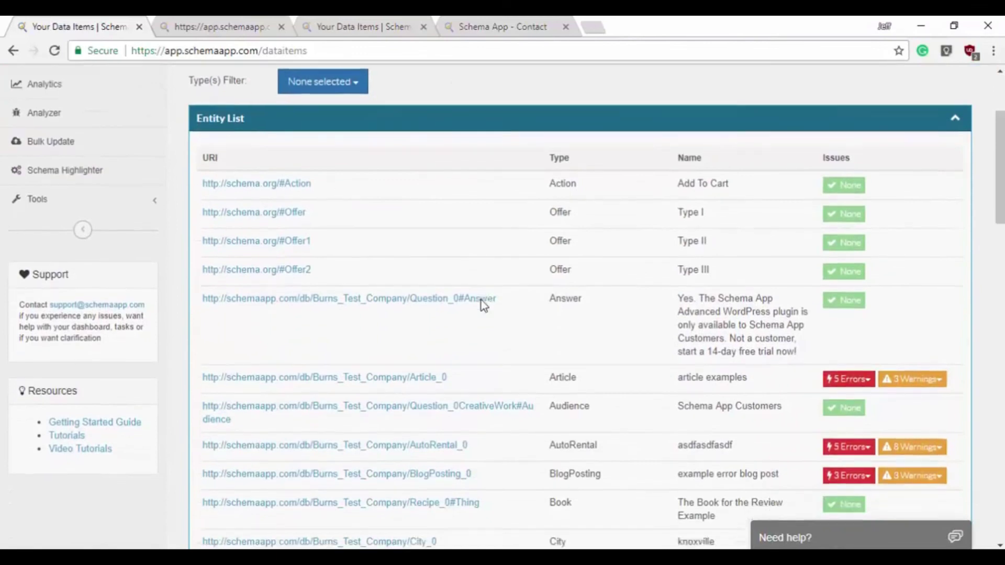
{"action": "scroll", "coordinate": [488, 316], "scroll_direction": "down", "scroll_amount": 5}
{"action": "scroll", "coordinate": [490, 317], "scroll_direction": "up", "scroll_amount": 13}
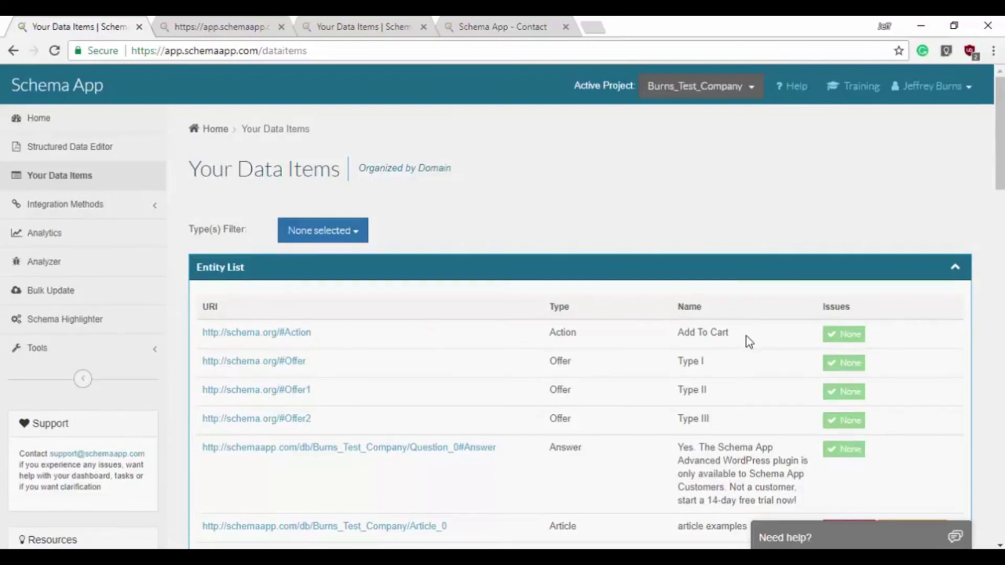
- Filter the Your Data Items list by type to show only LocalBusiness entries
{"action": "left_click", "coordinate": [352, 231]}
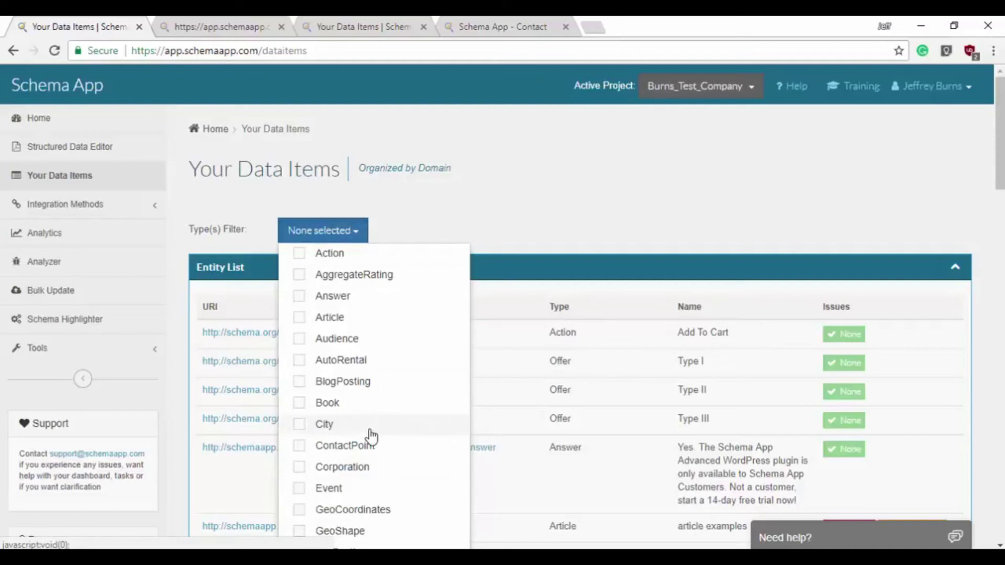
{"action": "scroll", "coordinate": [372, 432], "scroll_direction": "down", "scroll_amount": 2}
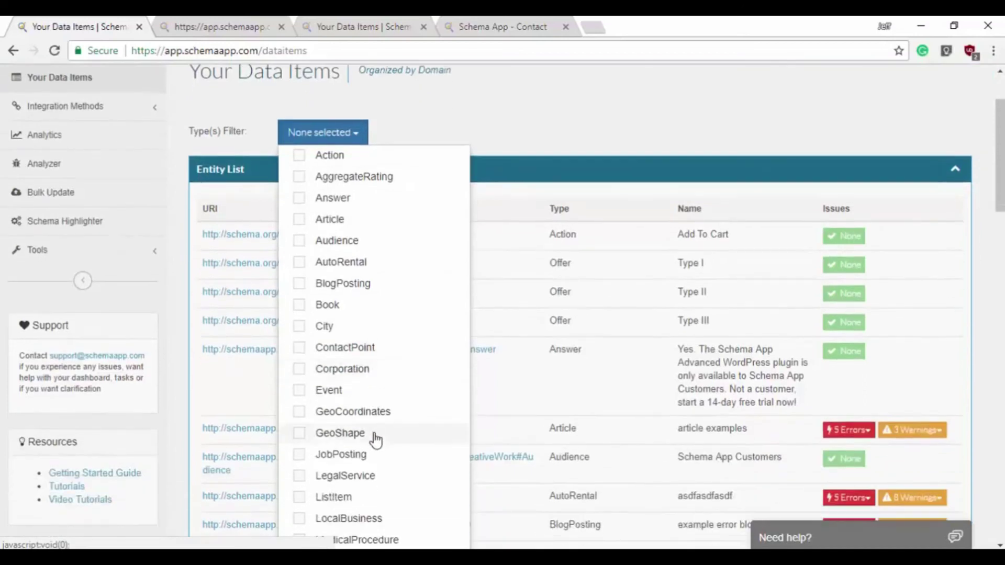
{"action": "left_click", "coordinate": [310, 520]}
{"action": "left_click", "coordinate": [549, 131]}
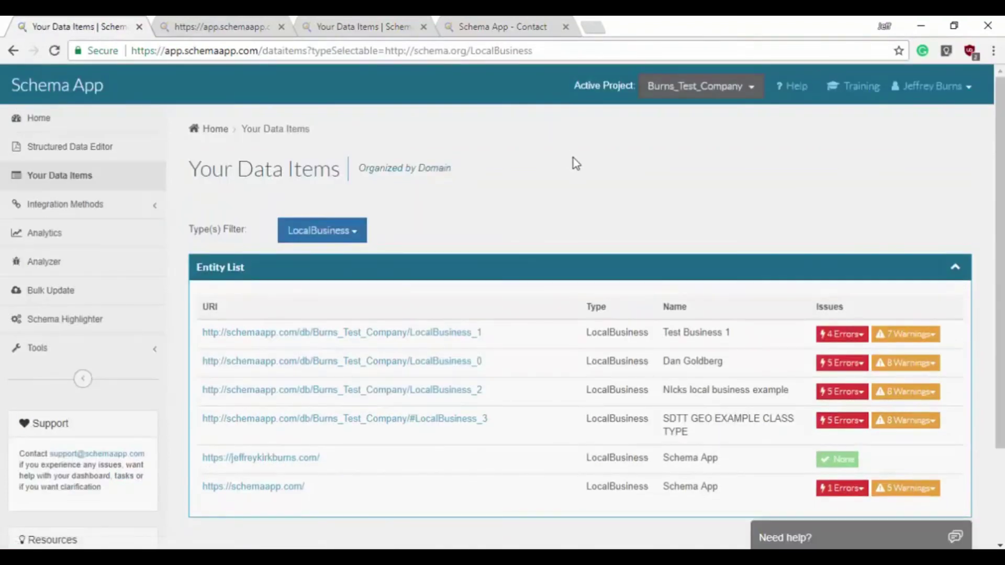
- Check Test Business 1's 4 errors and 7 warnings, then expand Integration Methods
{"action": "left_click", "coordinate": [855, 338]}
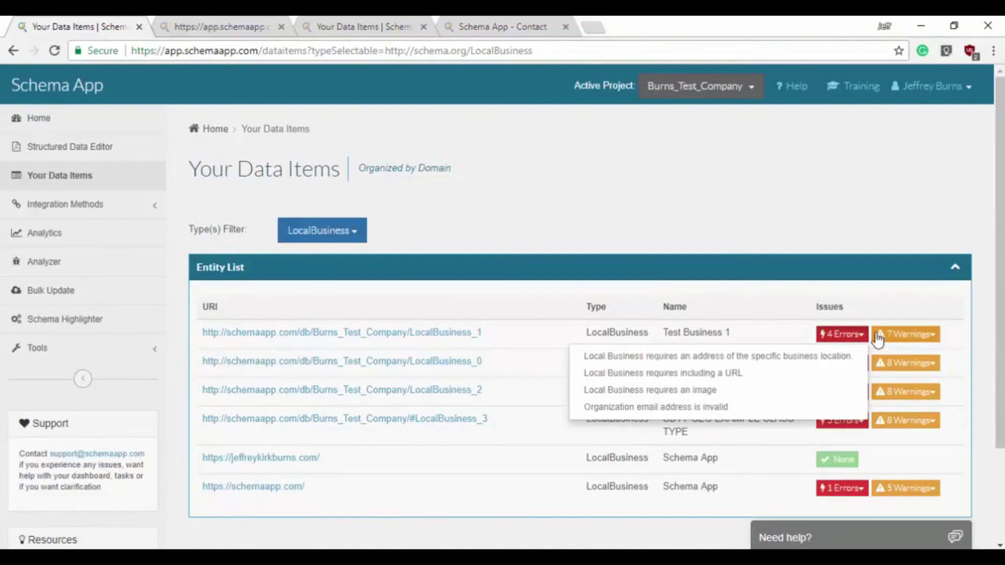
{"action": "left_click", "coordinate": [878, 340]}
{"action": "left_click", "coordinate": [907, 346]}
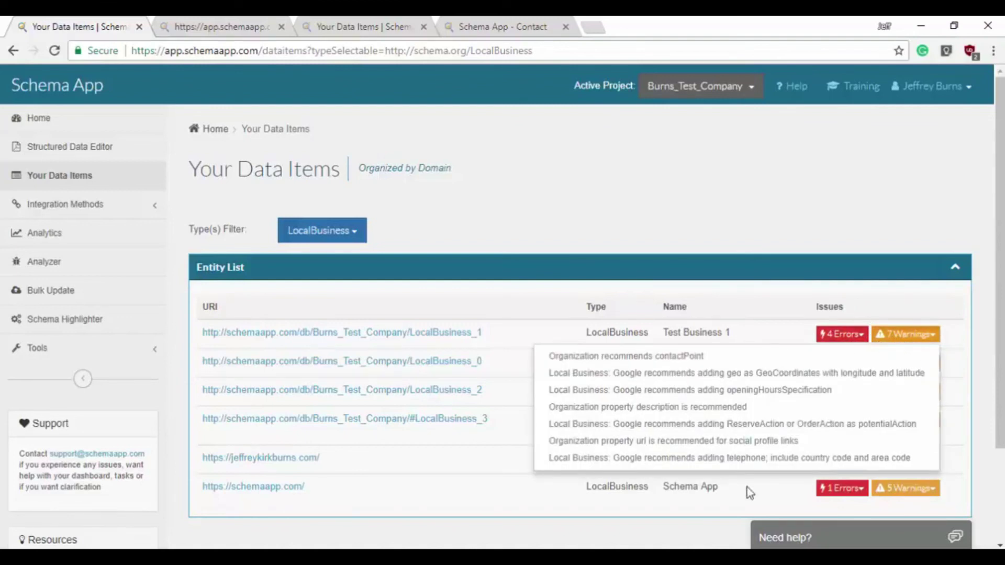
{"action": "left_click", "coordinate": [901, 341]}
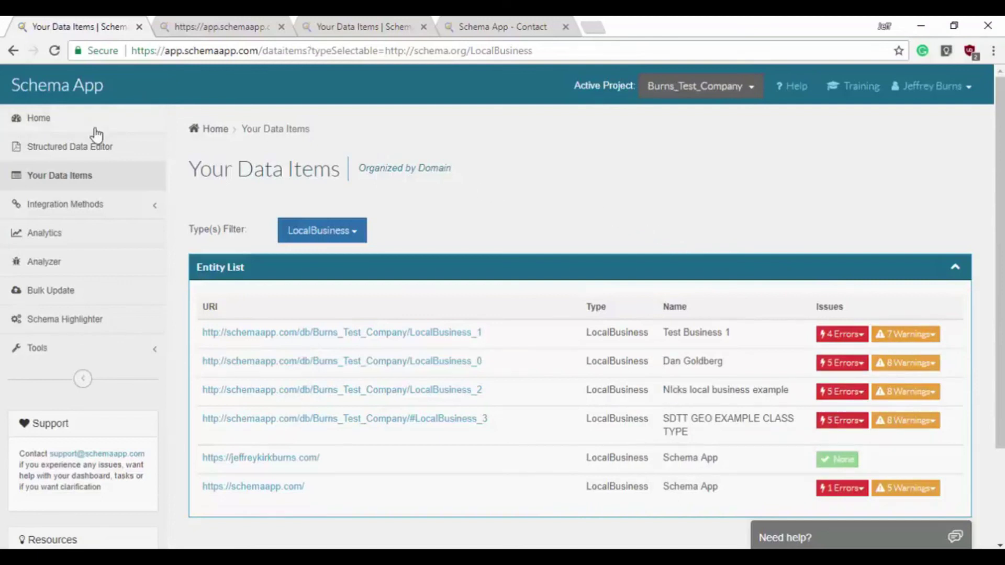
{"action": "left_click", "coordinate": [111, 203]}
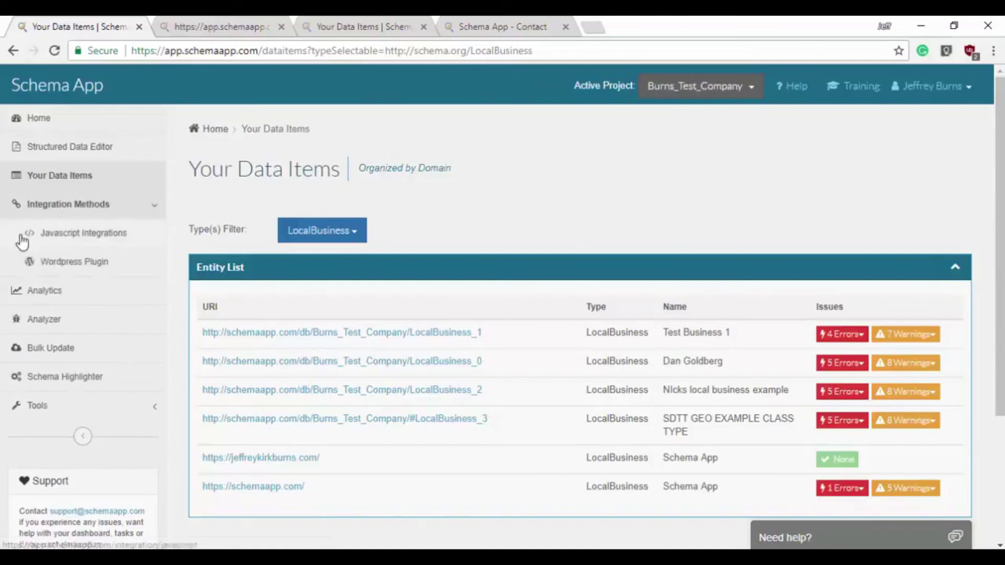